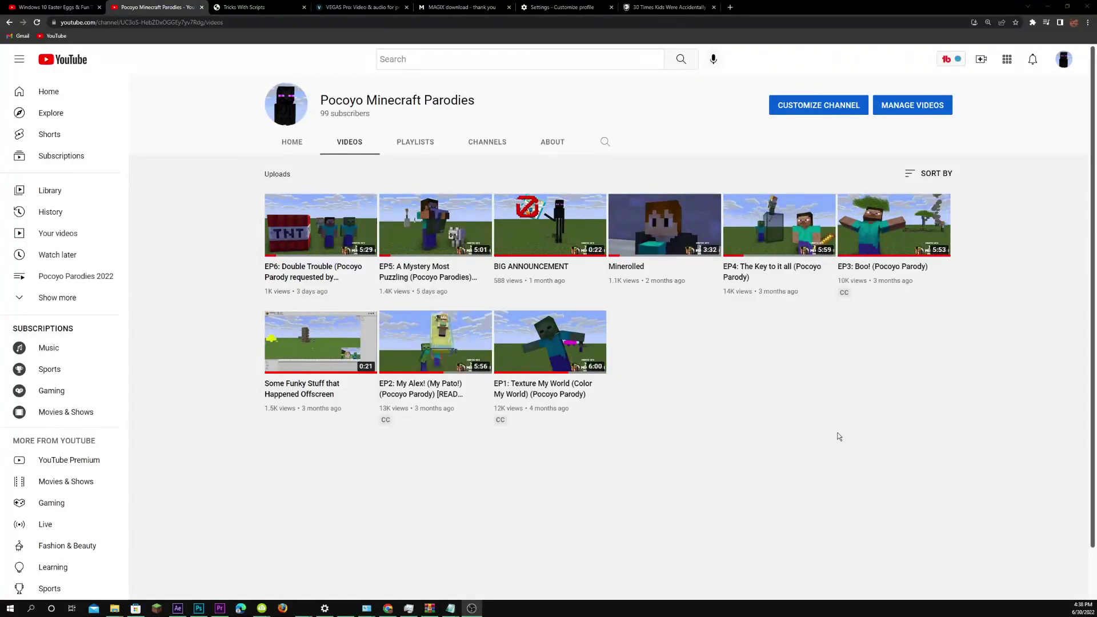
Look through the Pocoyo season 1 search results and the "POCOYO season 1 & 2" playlist, briefly playing the Umbrella episode.
left_click(900, 374)
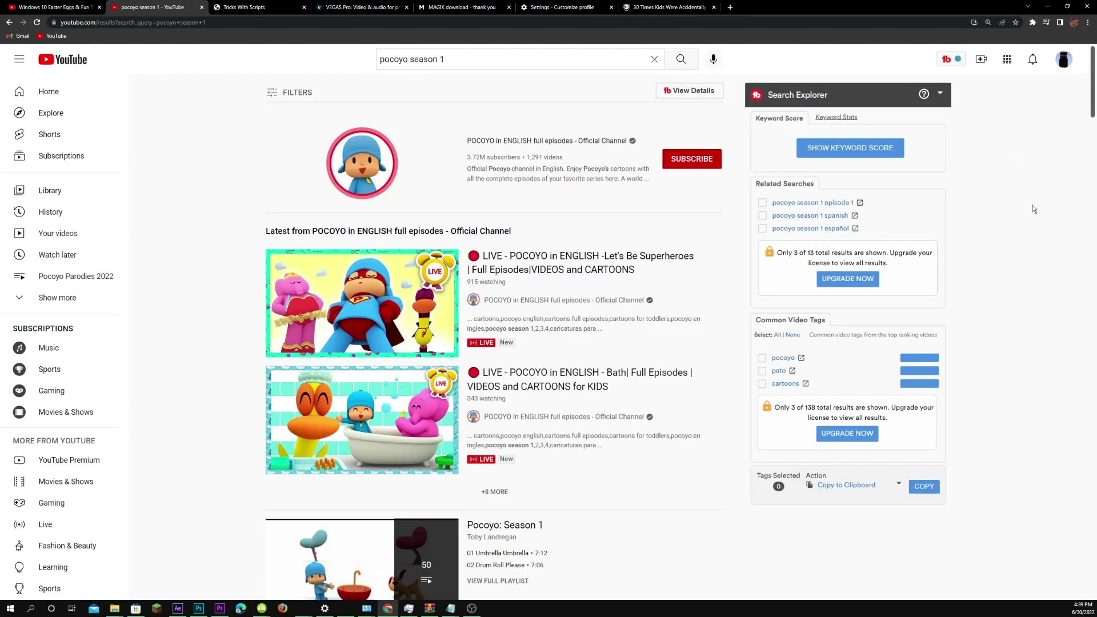
left_click_drag(1095, 58, 1093, 129)
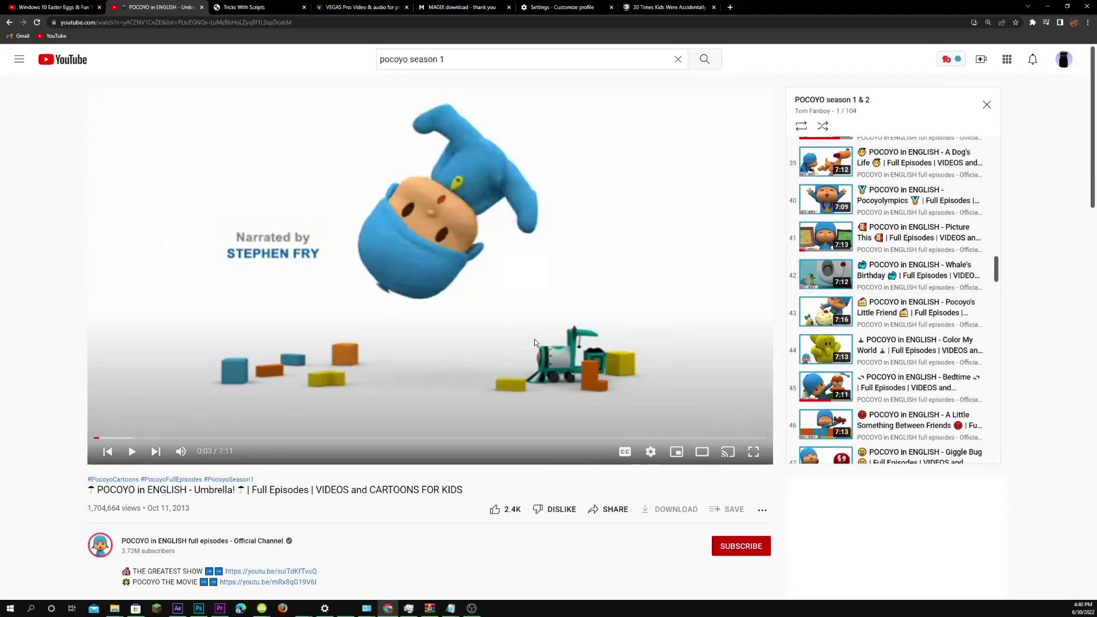
left_click(455, 335)
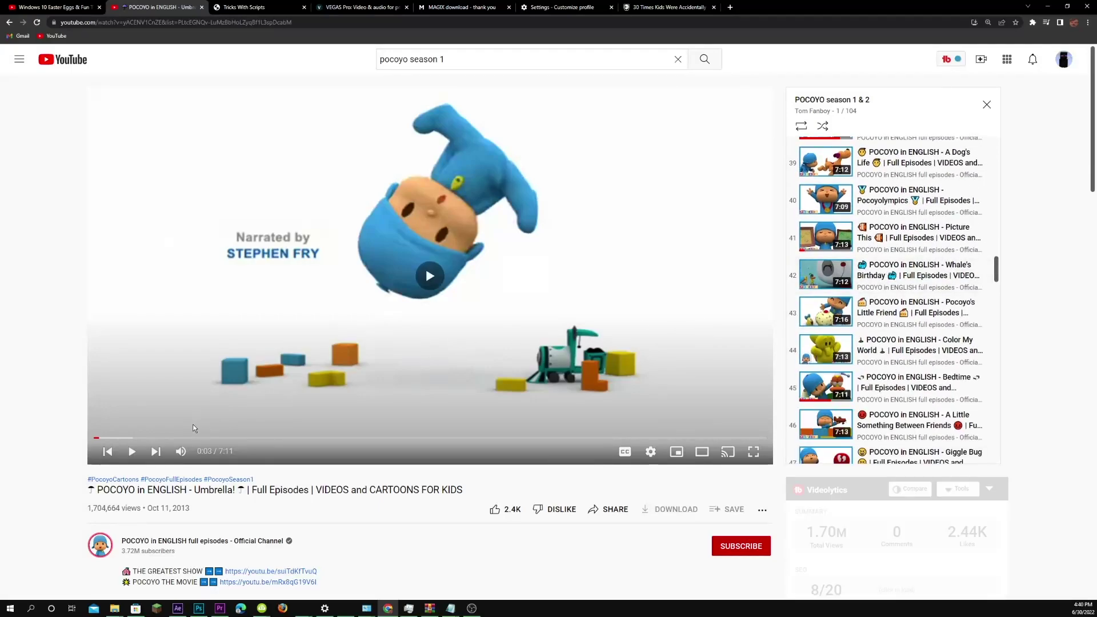
left_click(129, 453)
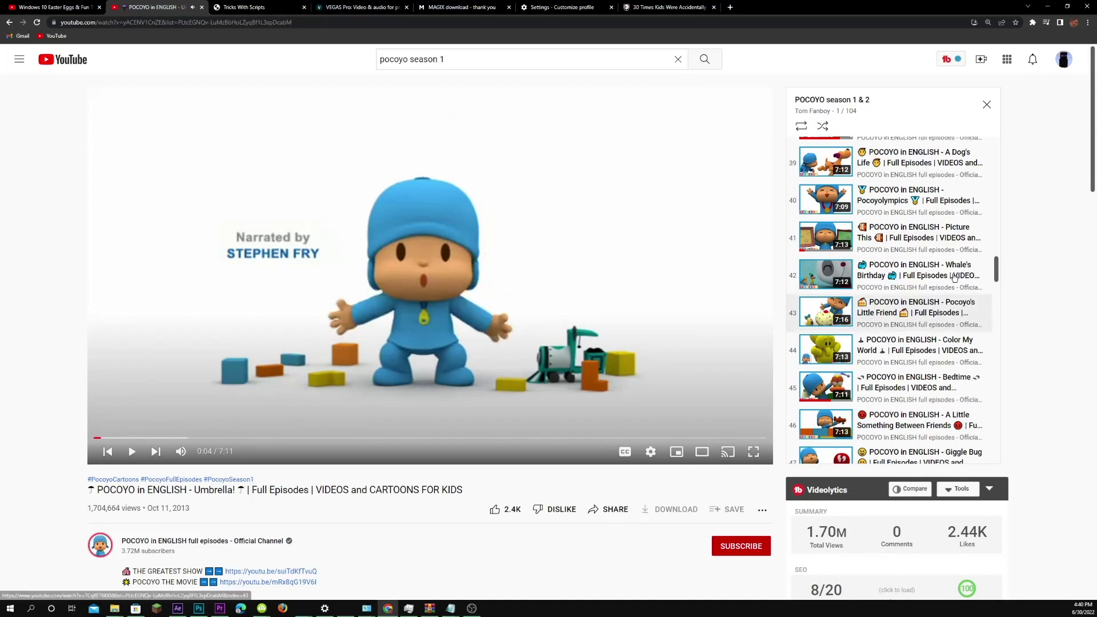
left_click_drag(996, 269, 966, 270)
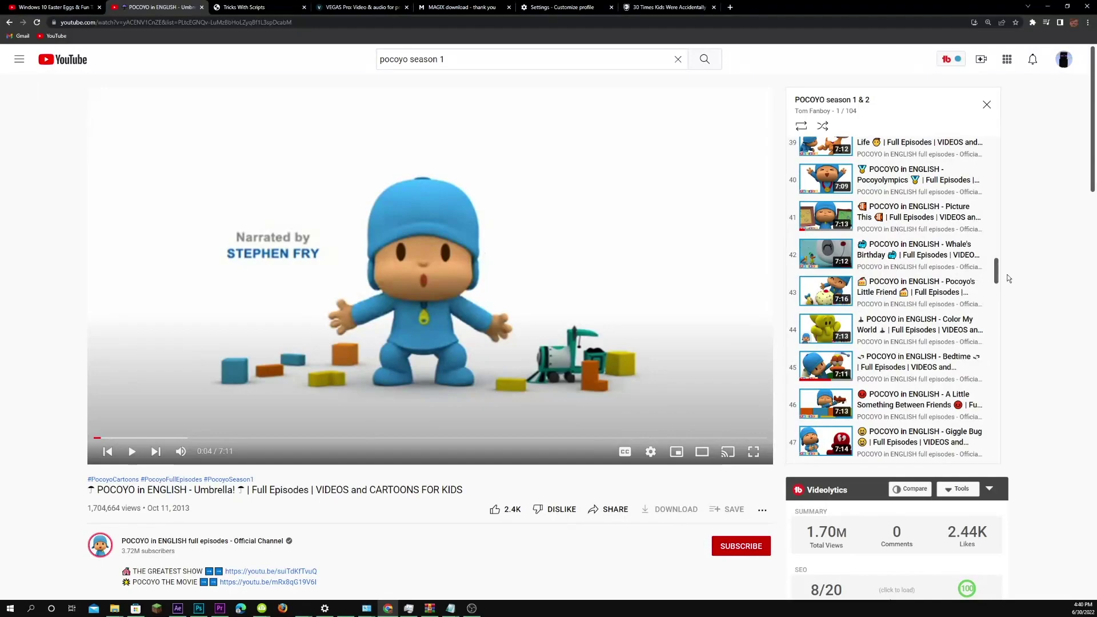
left_click_drag(996, 271, 974, 148)
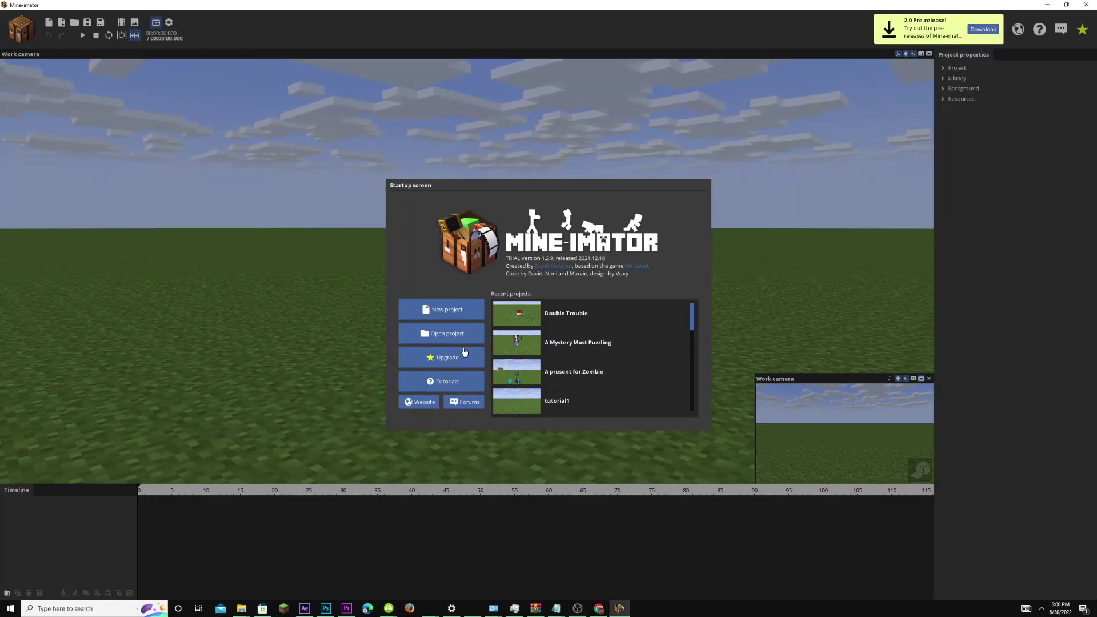
Create a new project named "tutorial" in the default Minecraft Animations folder, leaving author and description blank.
left_click(449, 303)
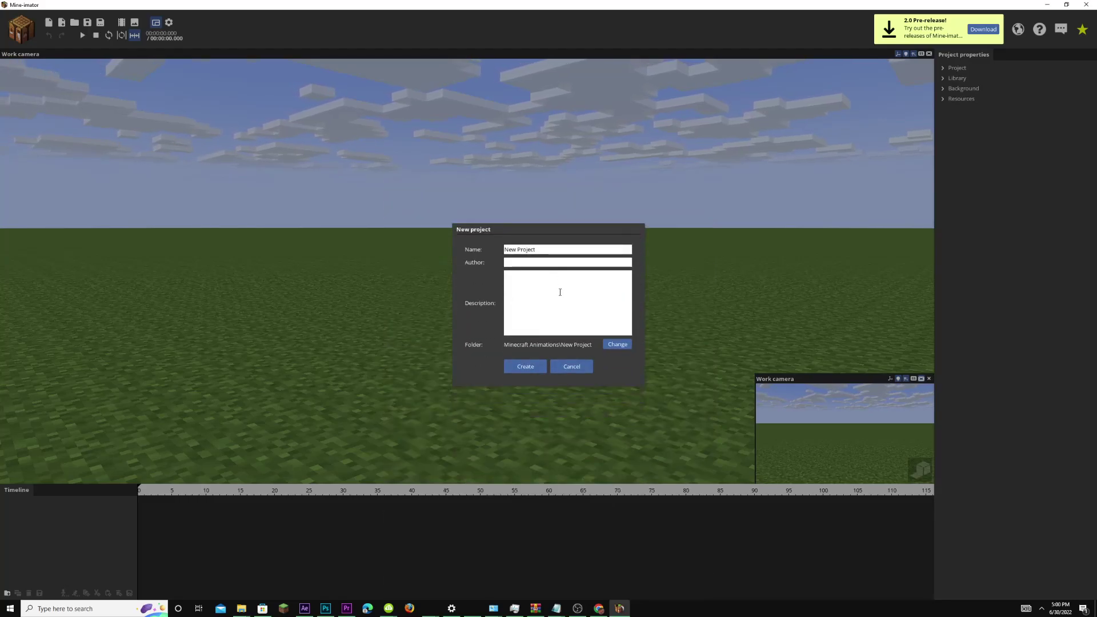
left_click(585, 250)
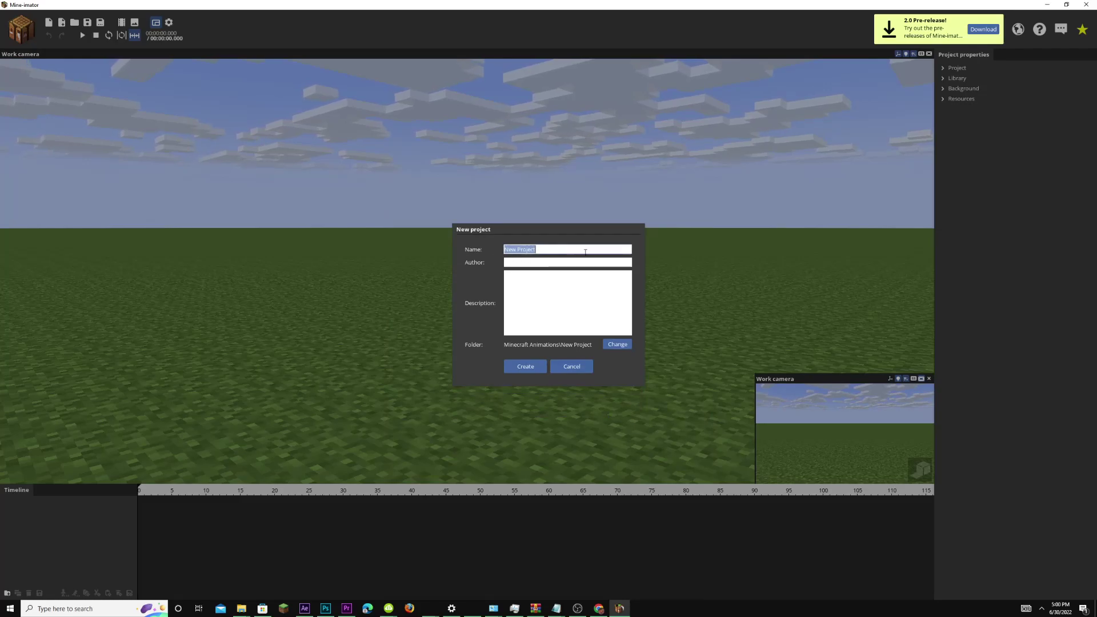
type("tutorial")
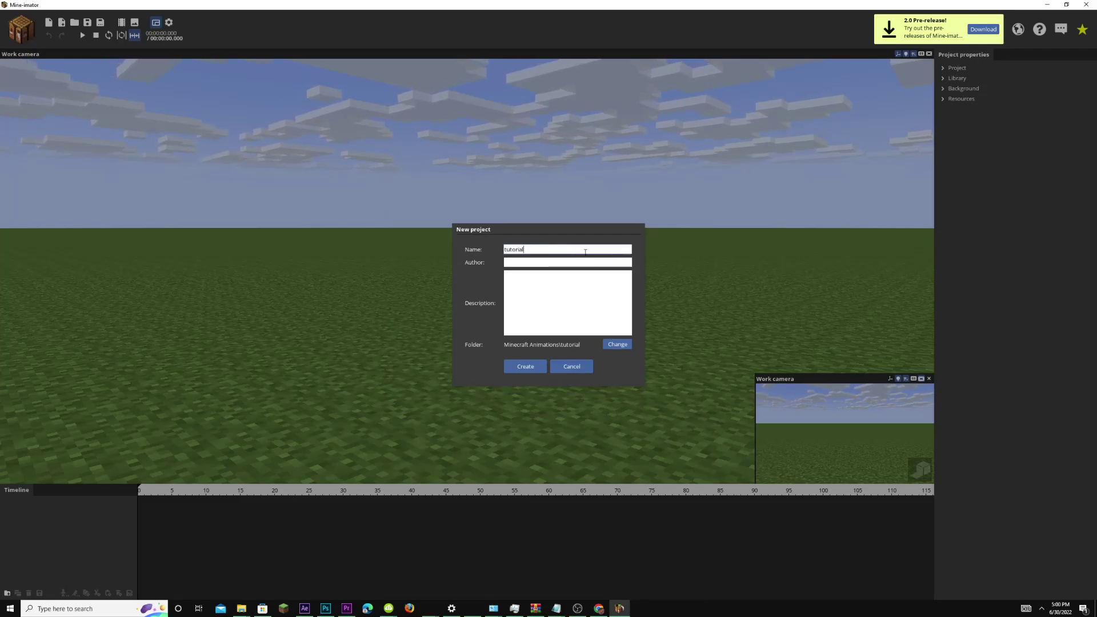
left_click(620, 345)
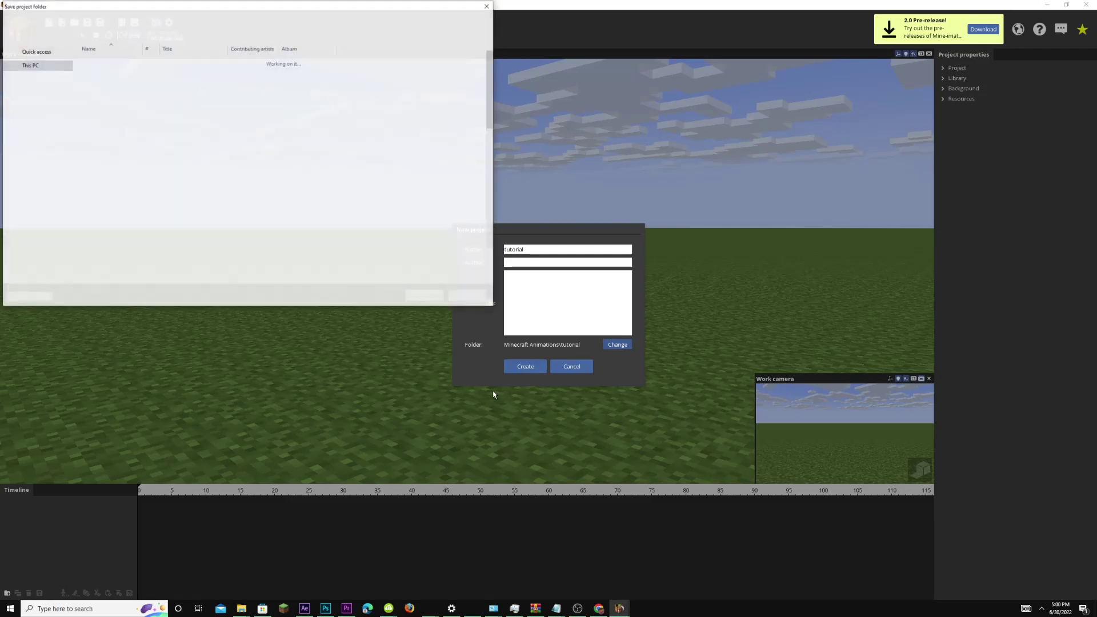
left_click(470, 294)
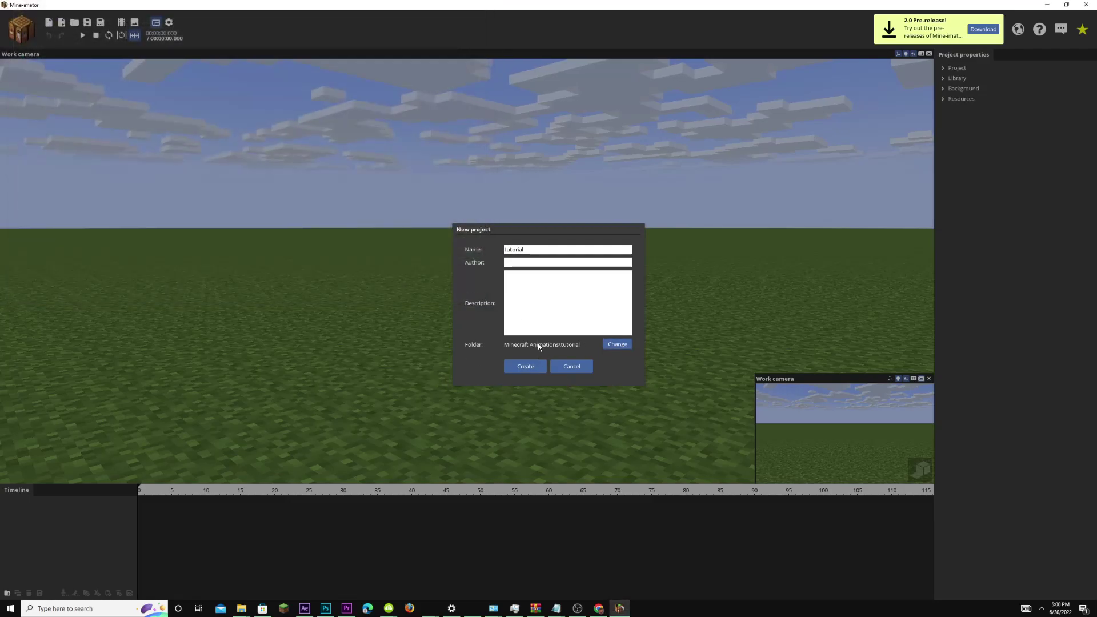
left_click(531, 263)
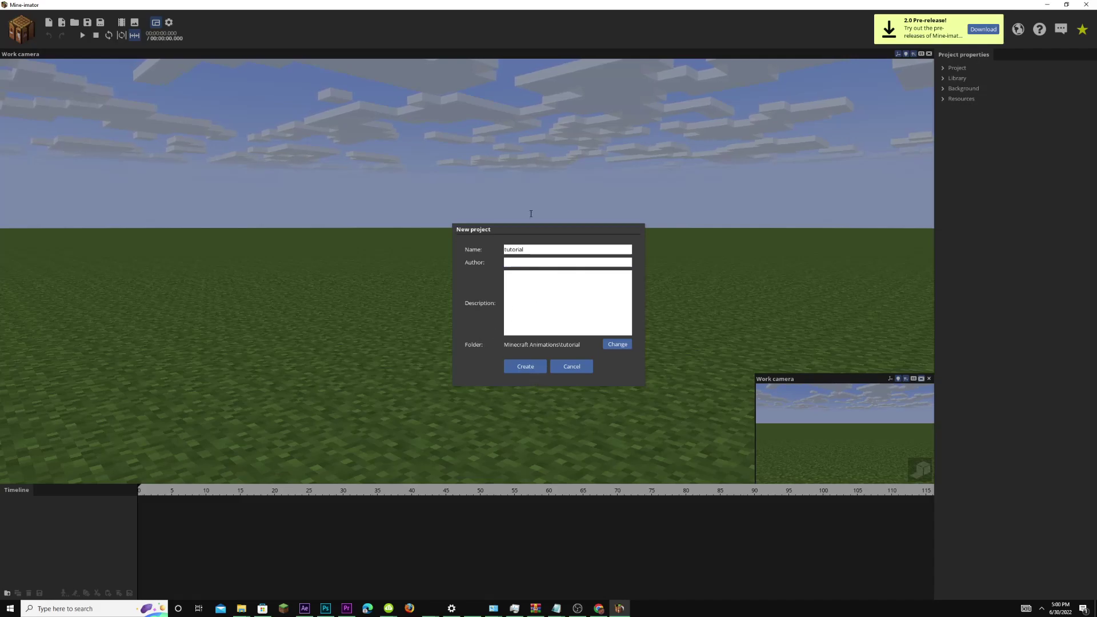
left_click(526, 365)
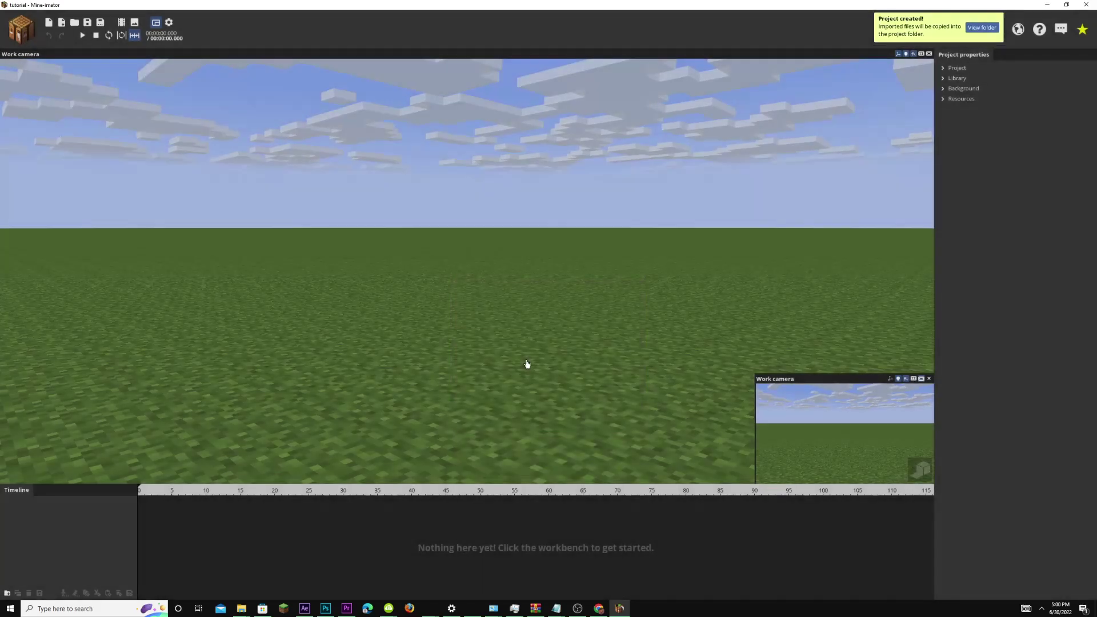
Open the workbench's character options, preview the Human model and look through the model list.
left_click_drag(503, 275, 503, 346)
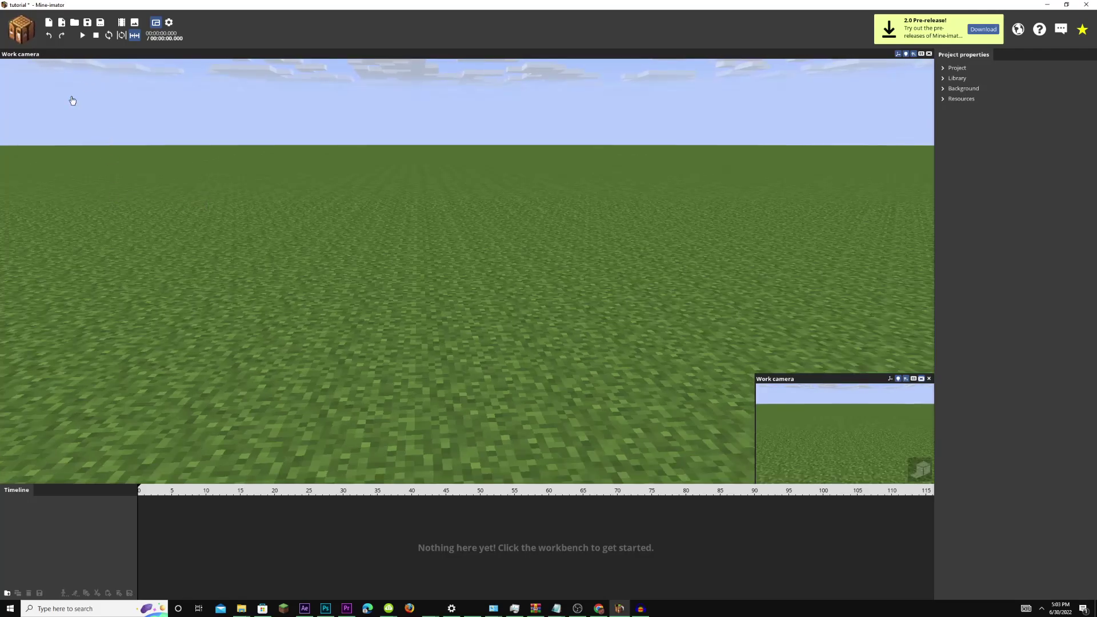
left_click(20, 35)
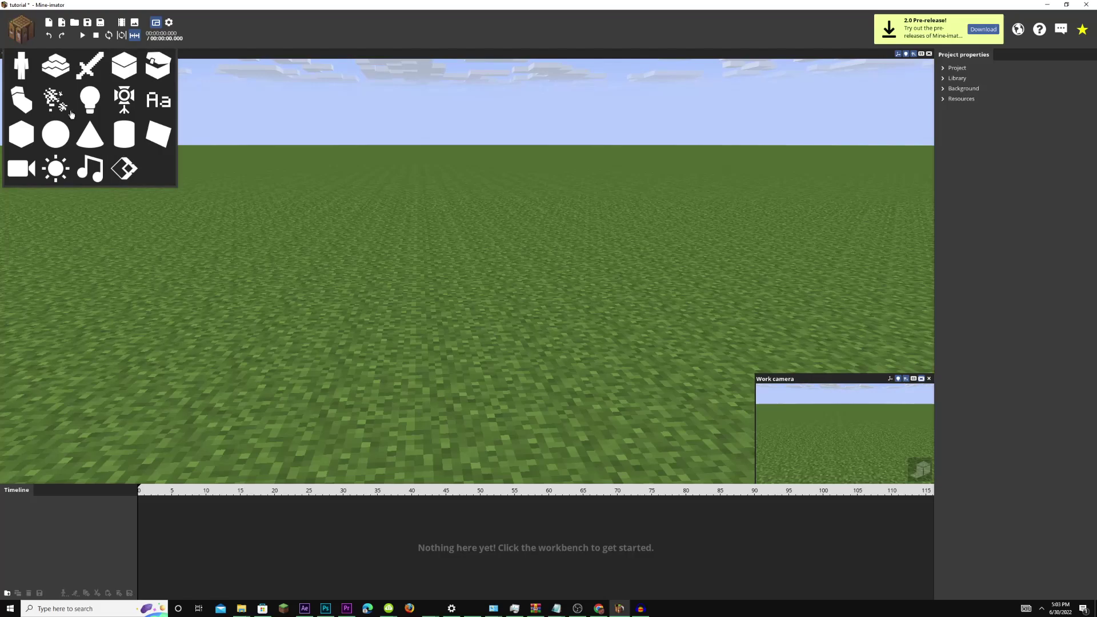
left_click(21, 61)
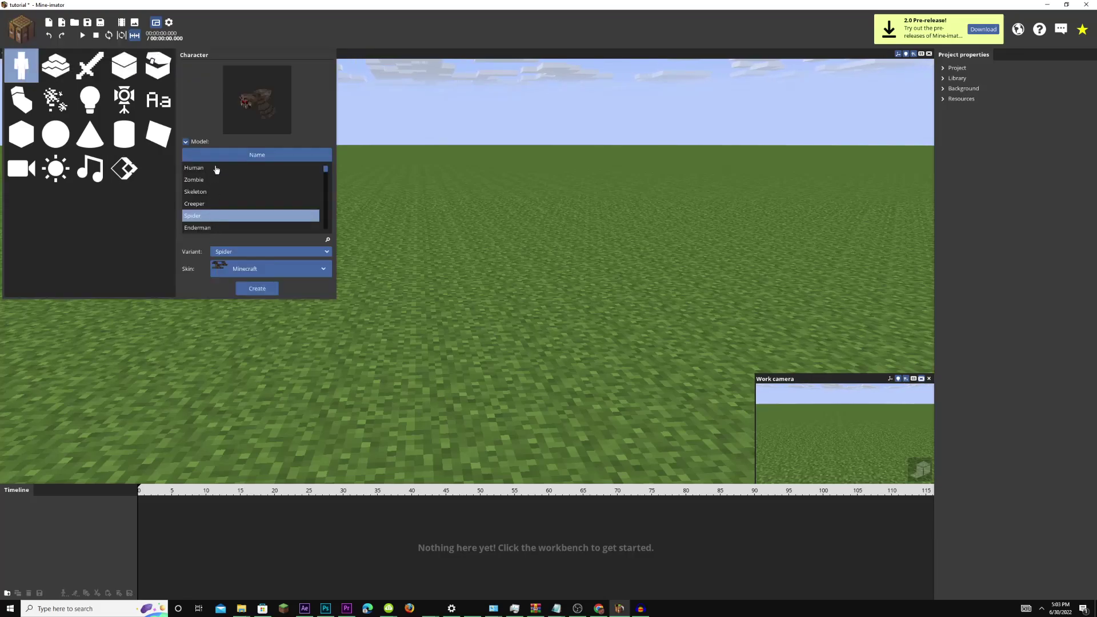
left_click(215, 169)
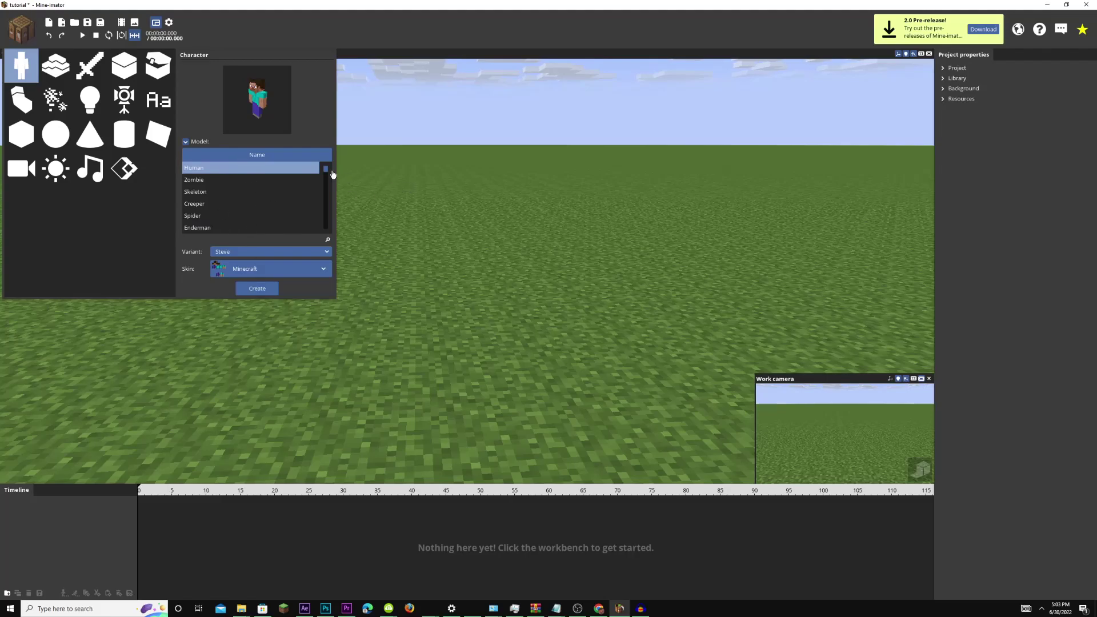
left_click_drag(327, 170, 330, 84)
Preview a saved Minecraft world as scenery through Import from world, and close the import without bringing anything in.
left_click(60, 75)
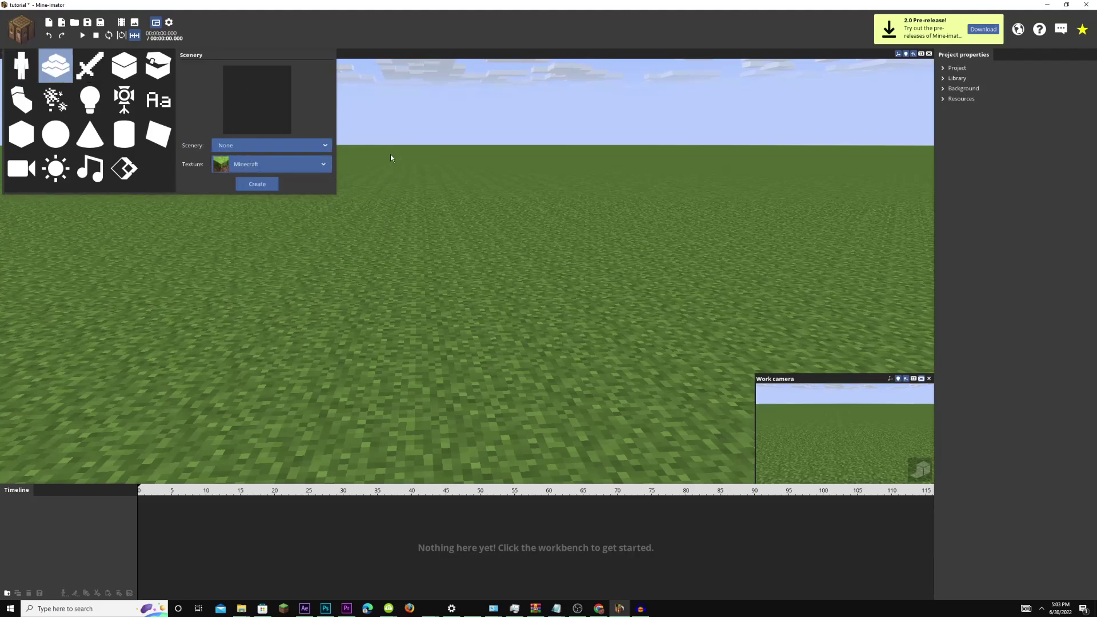
left_click(287, 150)
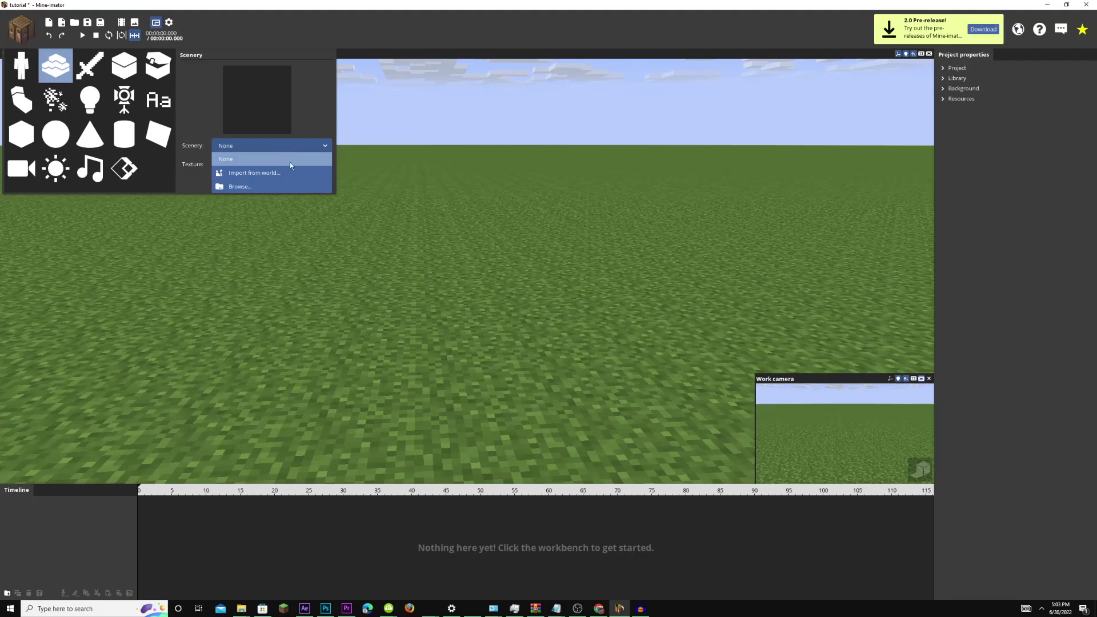
left_click(264, 178)
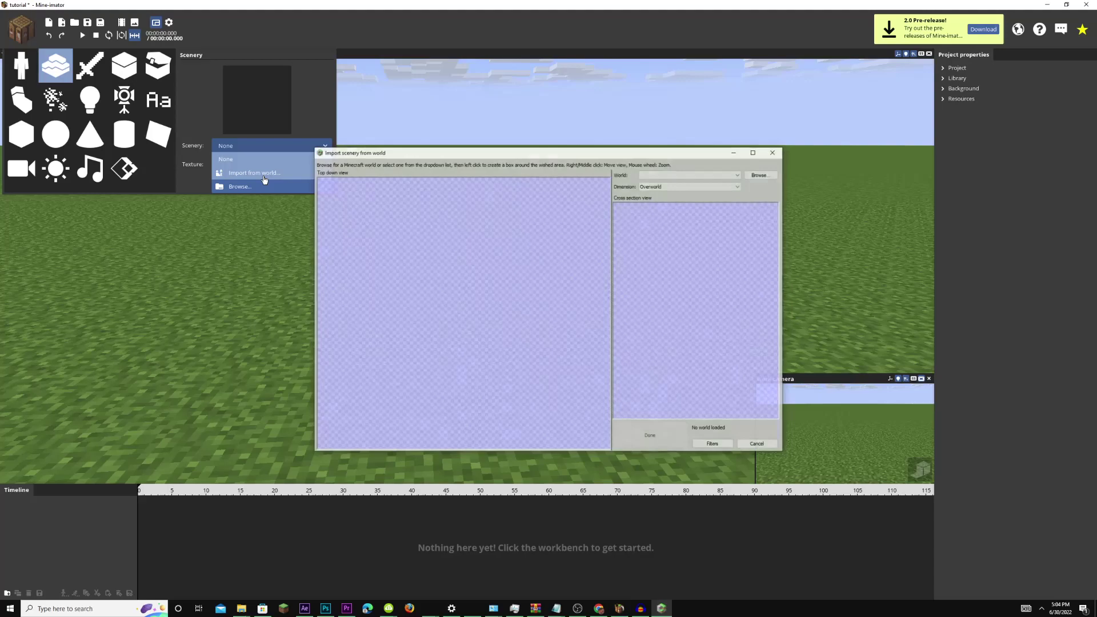
left_click(709, 175)
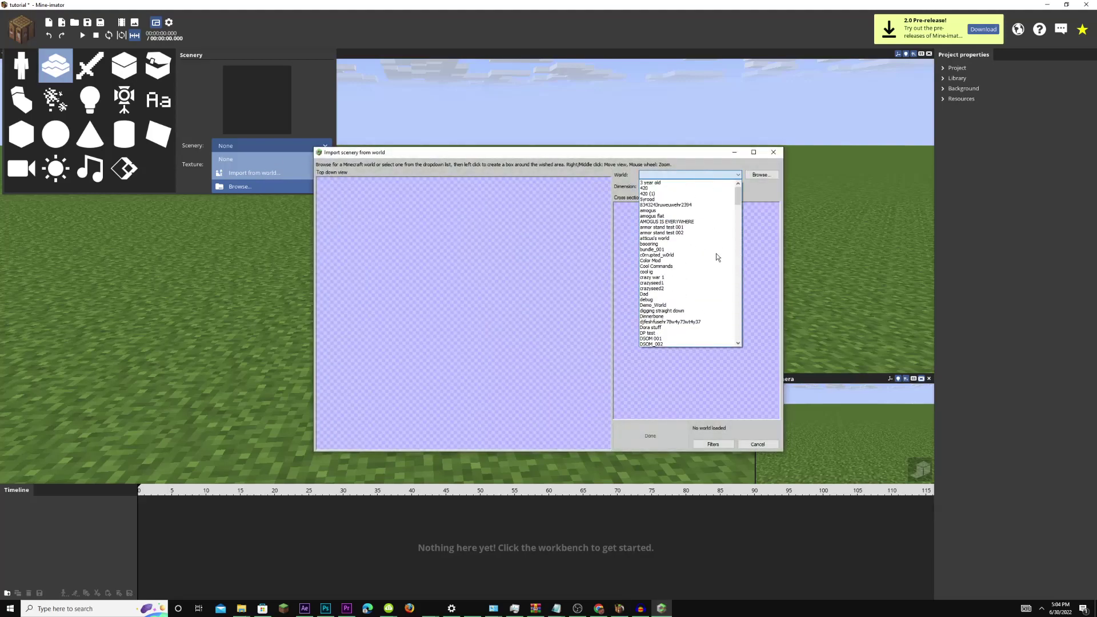
left_click(691, 144)
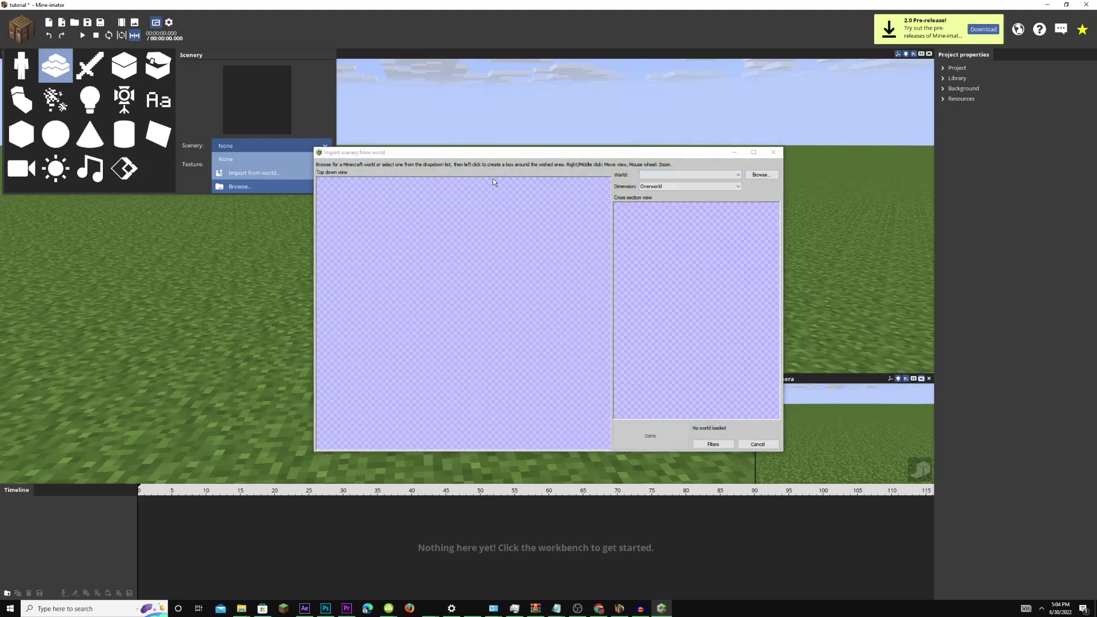
left_click(694, 177)
left_click(684, 204)
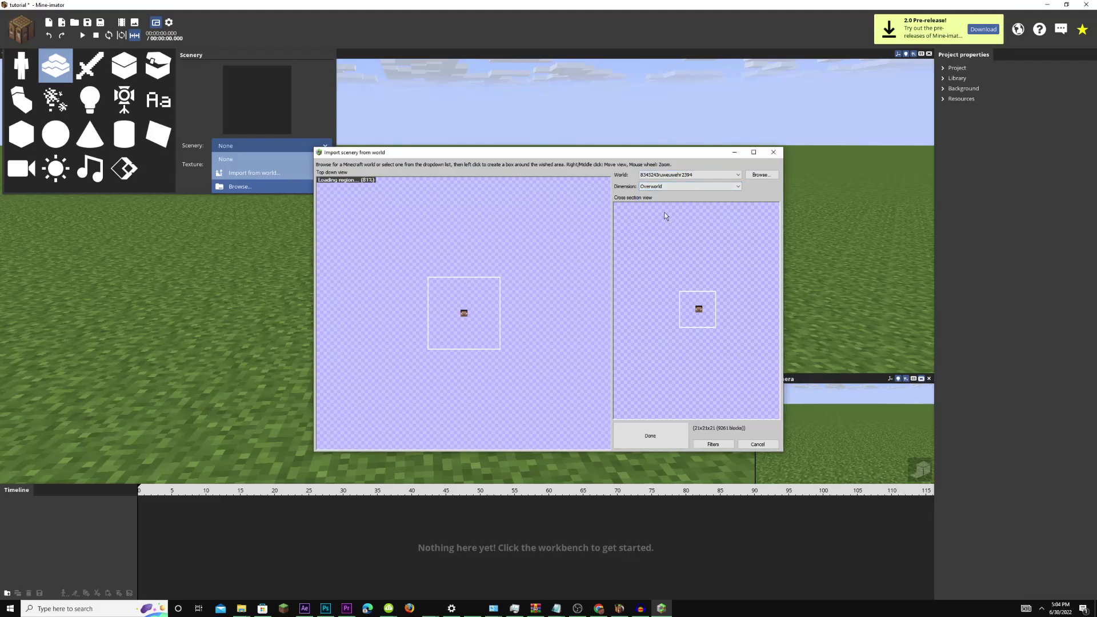
left_click_drag(546, 258, 528, 204)
left_click(778, 154)
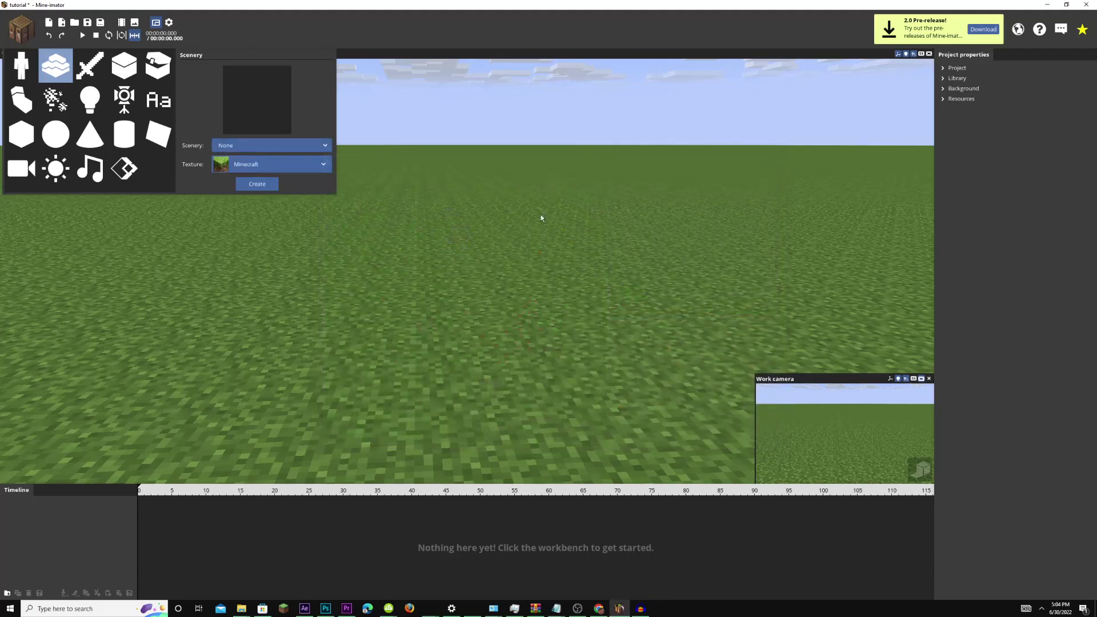
Look through the workbench's item and block lists, previewing the Block of Amethyst.
left_click(94, 74)
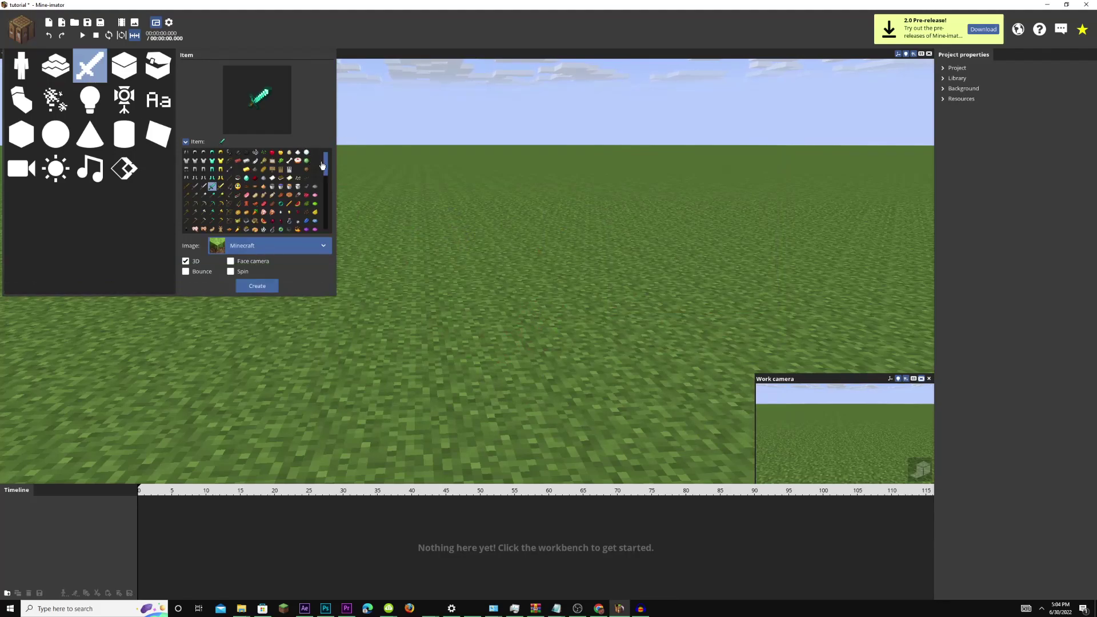
mouse_move(326, 166)
left_mouse_down()
mouse_move(329, 215)
mouse_move(325, 155)
left_mouse_up()
left_click(128, 75)
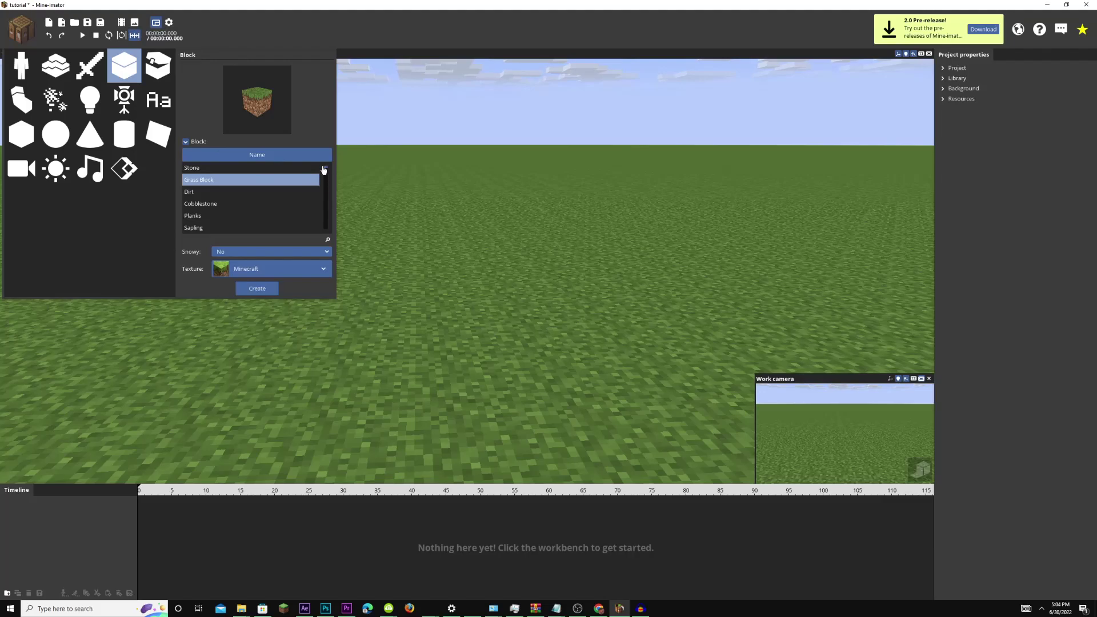
left_click_drag(328, 168, 331, 141)
left_click(269, 205)
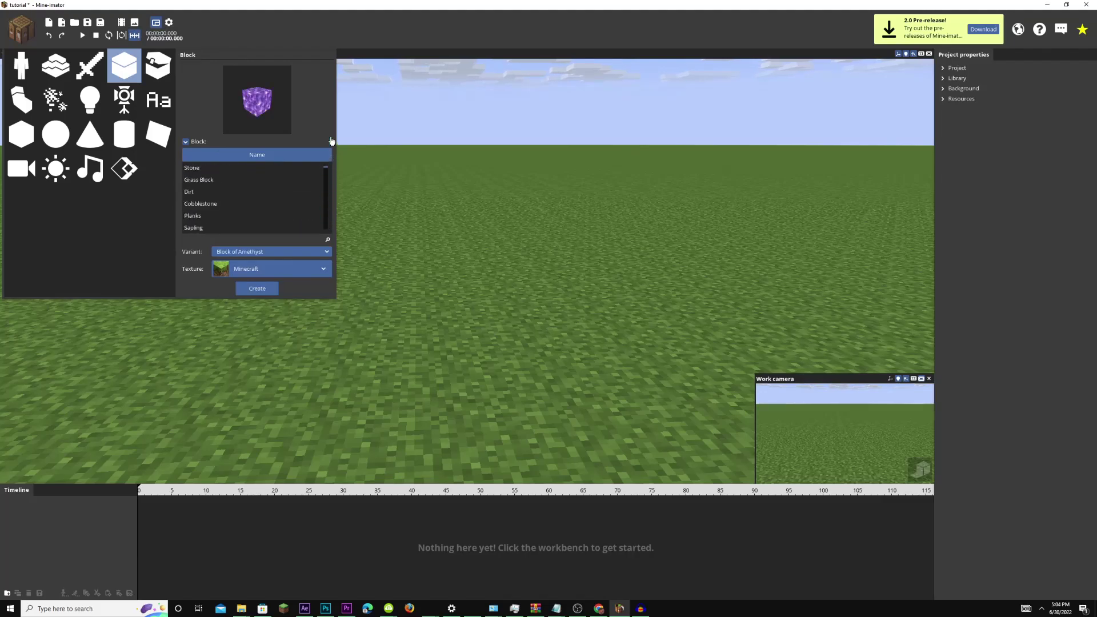
Create a Normal Chest special block and swing its top part open around the X axis.
left_click(157, 71)
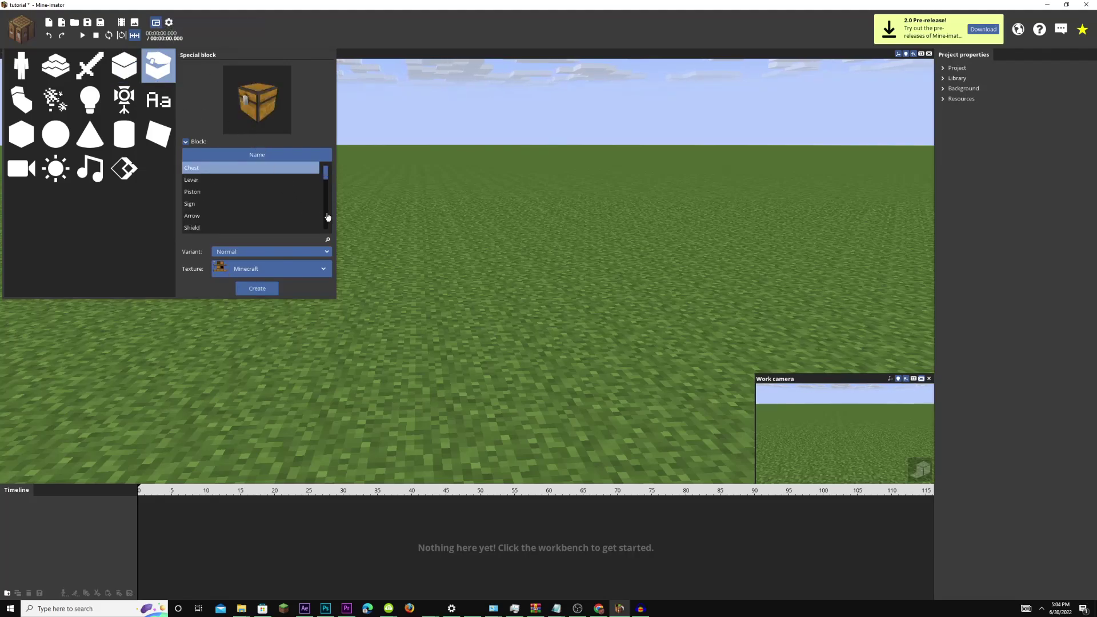
left_click(258, 288)
left_click(445, 270)
left_click(405, 260)
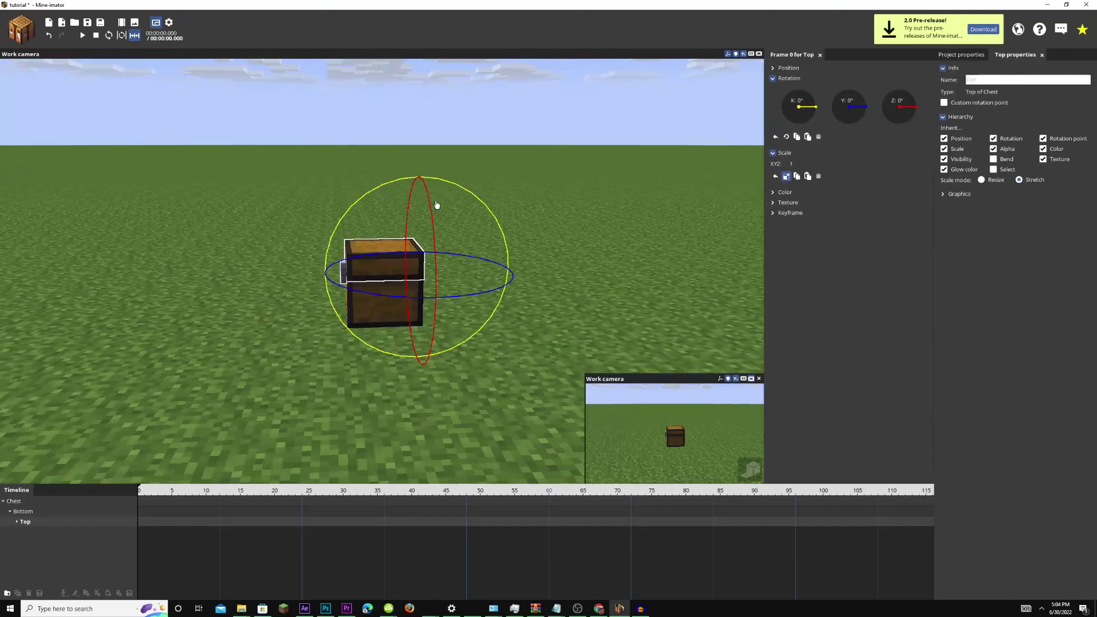
left_click_drag(458, 188, 380, 307)
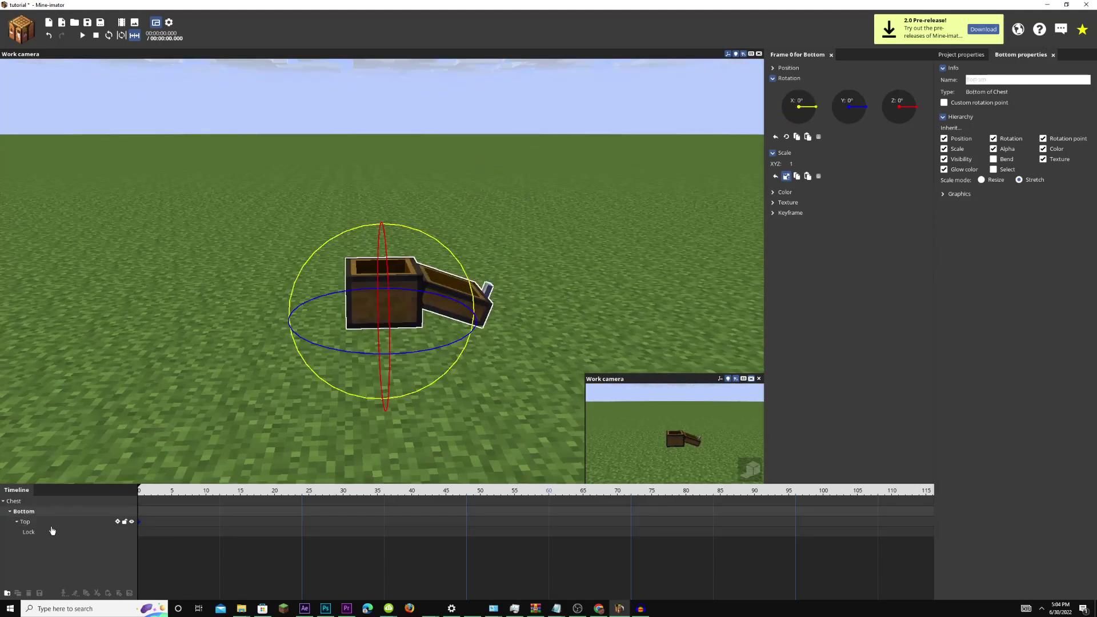
Select the chest's lock part to inspect it, and remove the whole chest from the scene.
left_click(52, 532)
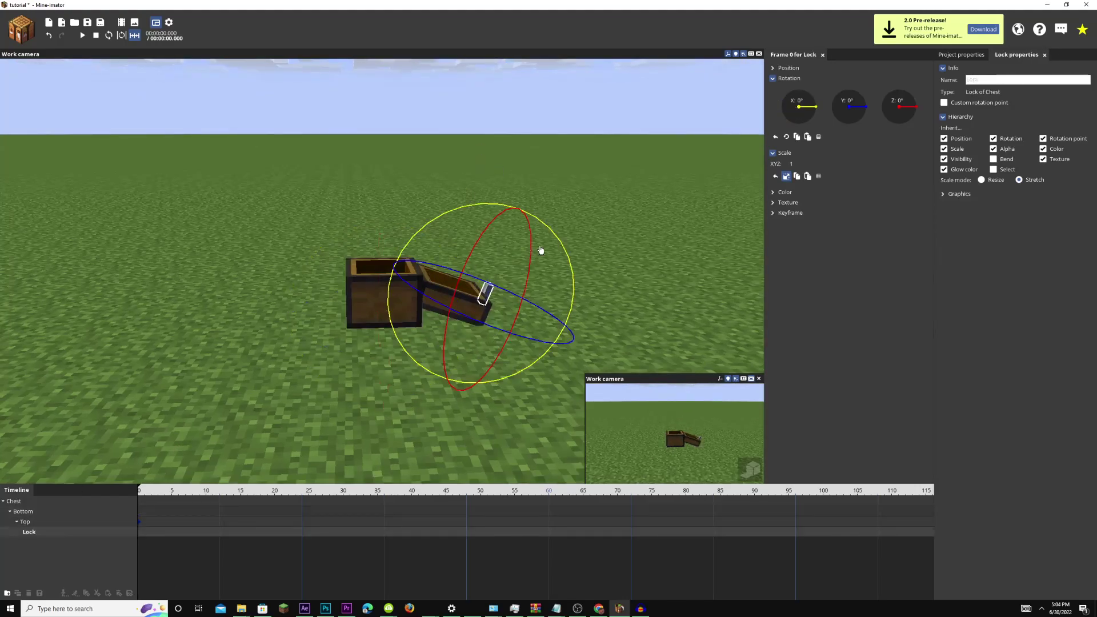
left_click_drag(561, 243, 595, 257)
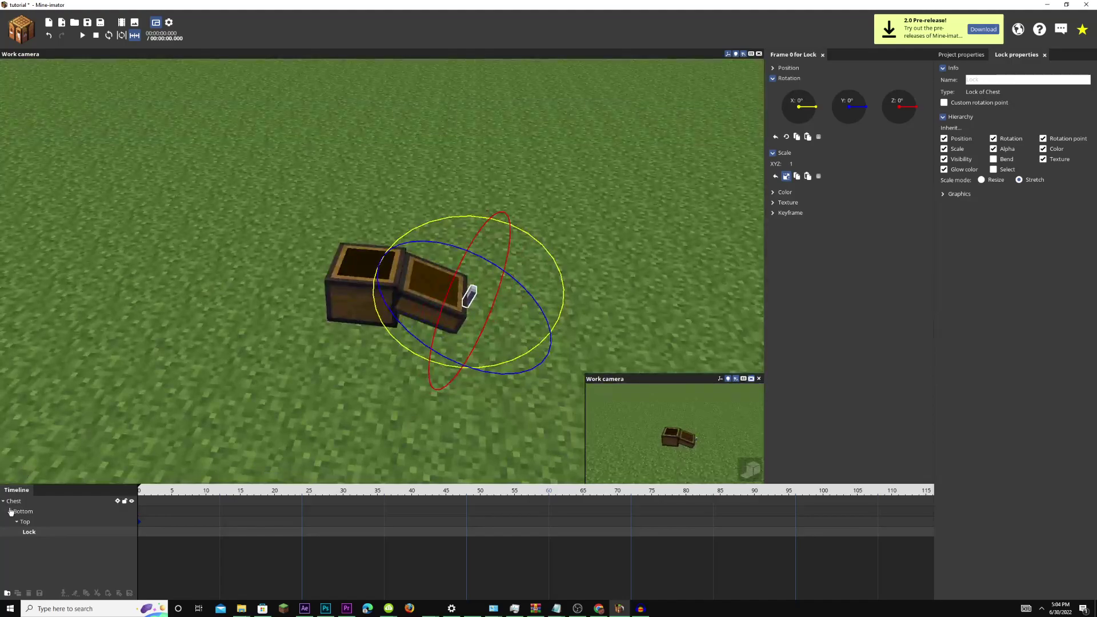
left_click(21, 503)
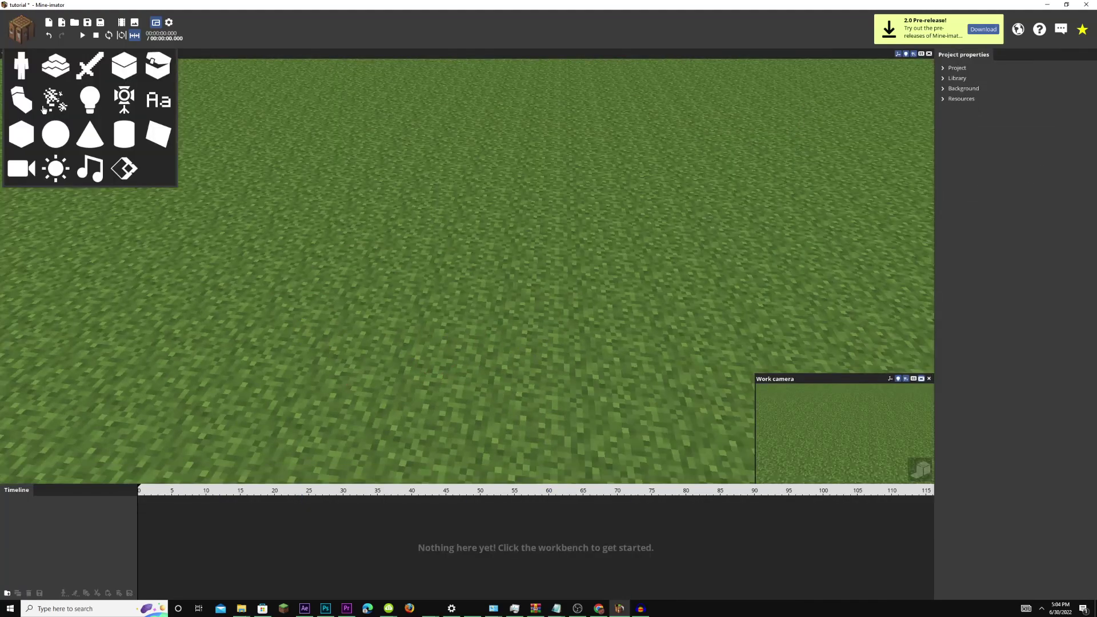
Look through the workbench's body part models and the particle creator presets.
left_click(15, 100)
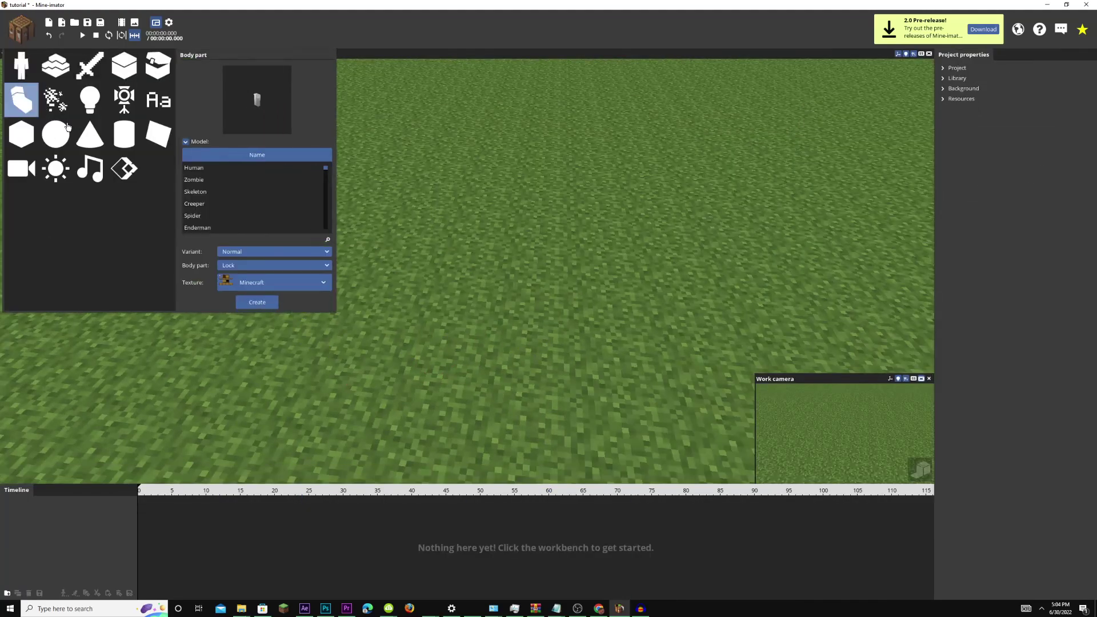
left_click_drag(329, 172, 309, 154)
left_click(57, 101)
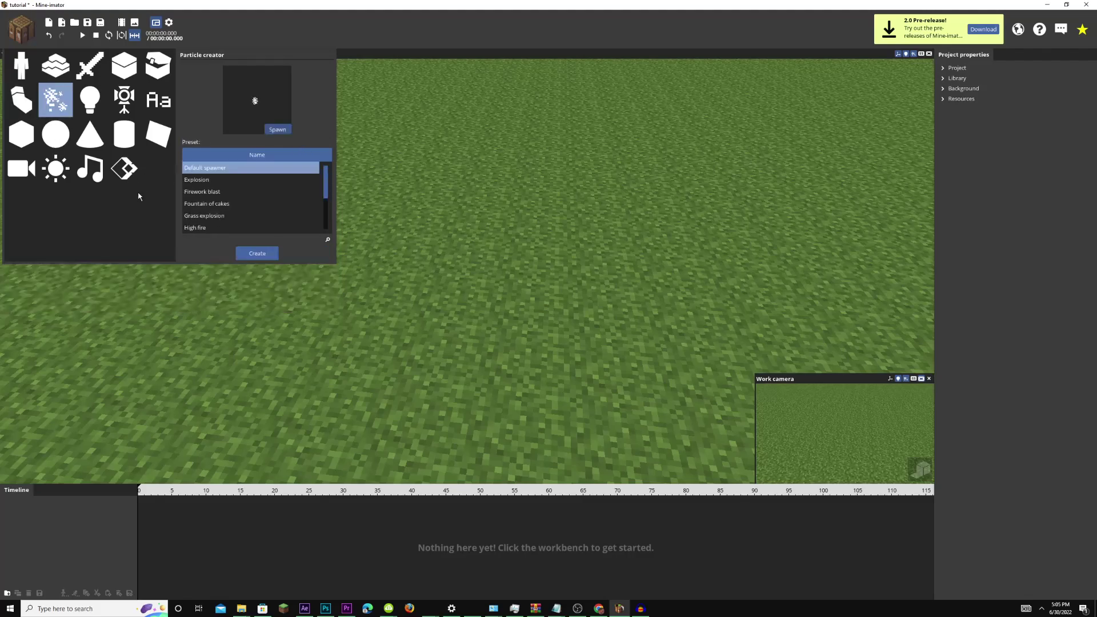
Create a particle creator from the Default spawner preset, raised to Y 13.76, and remove it from the scene.
left_click(269, 255)
left_click(486, 303)
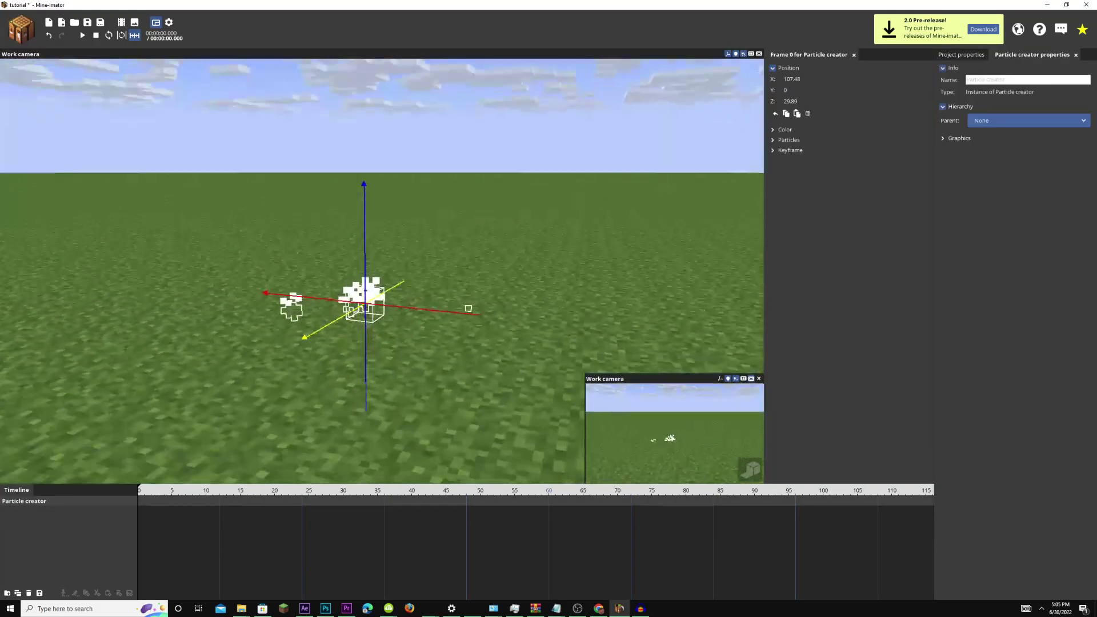
left_click_drag(368, 240, 184, 217)
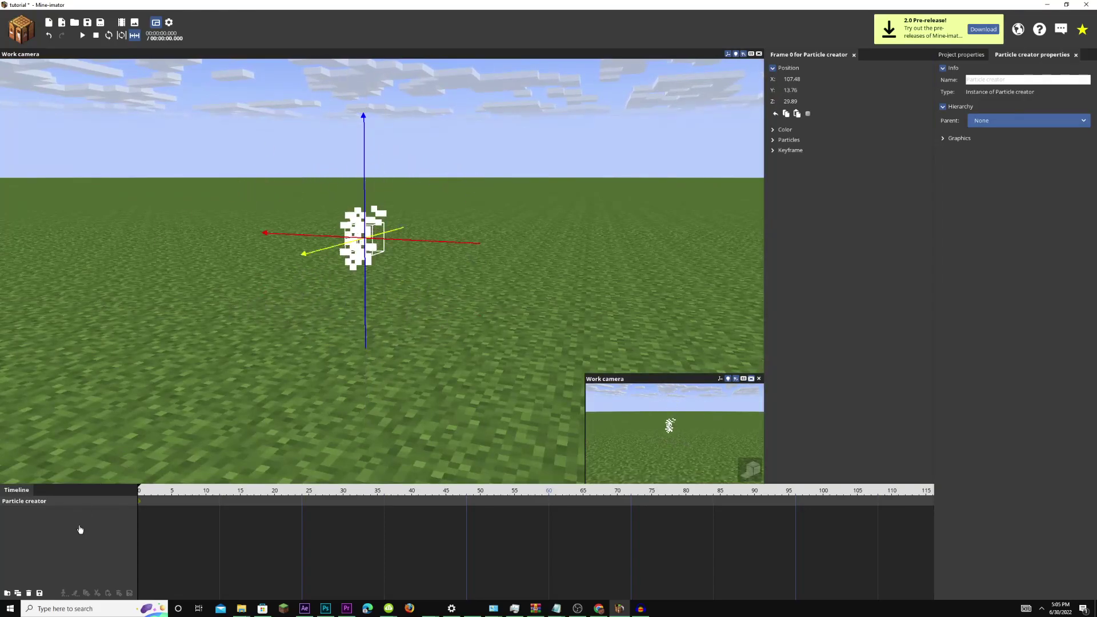
left_click(29, 593)
Create a point light in the scene, select it to view its properties, and delete it.
left_click(22, 30)
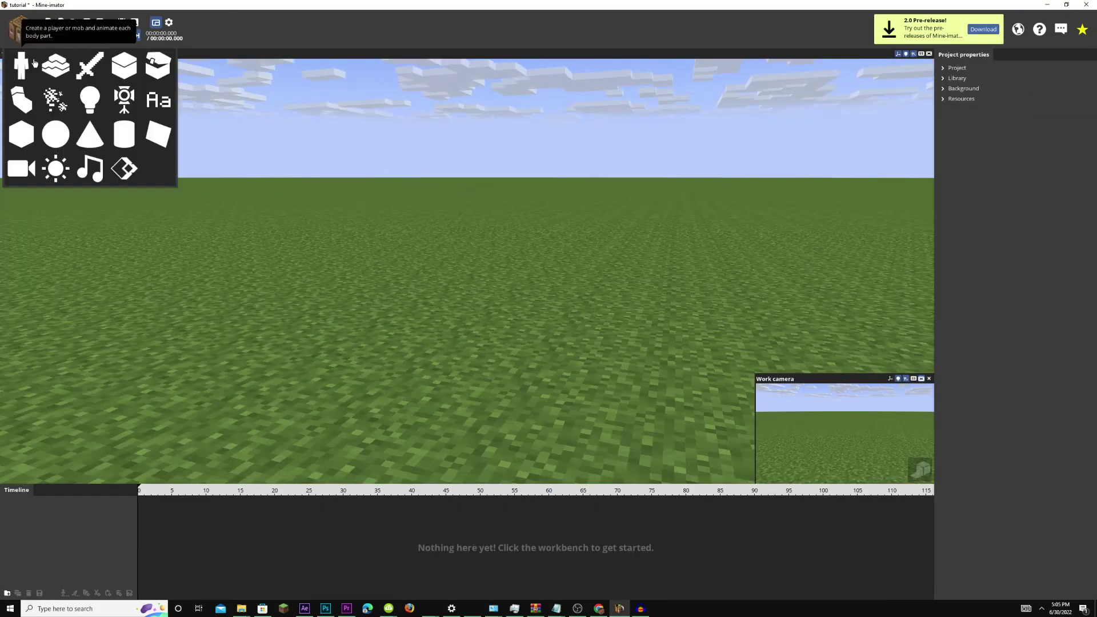
left_click(90, 102)
left_click(247, 126)
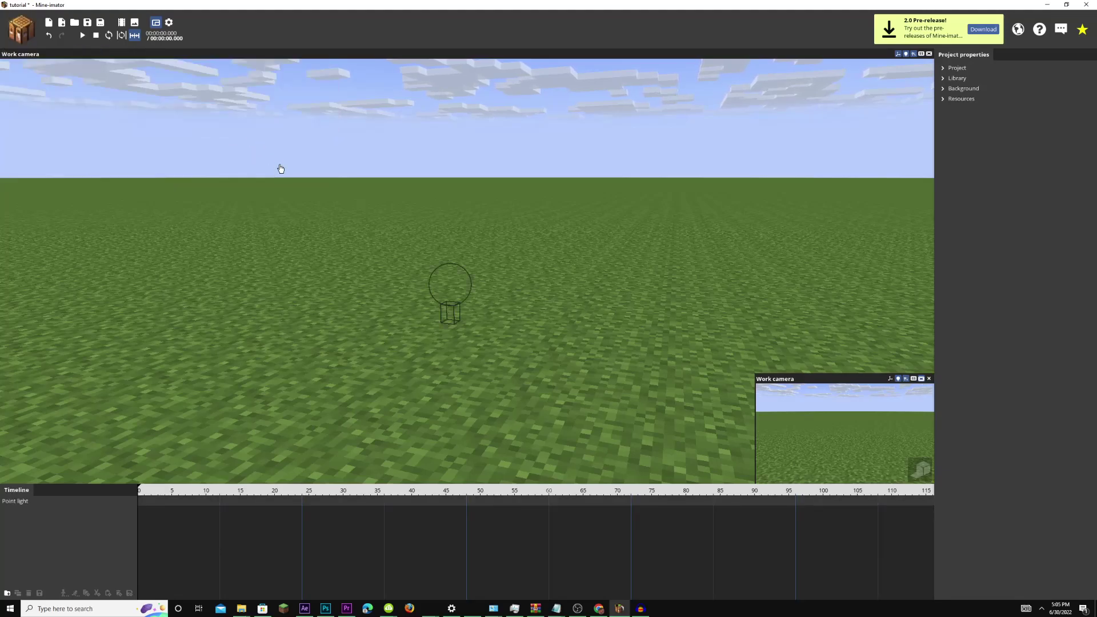
mouse_move(278, 209)
left_mouse_down()
mouse_move(279, 220)
mouse_move(274, 184)
mouse_move(278, 217)
left_mouse_up()
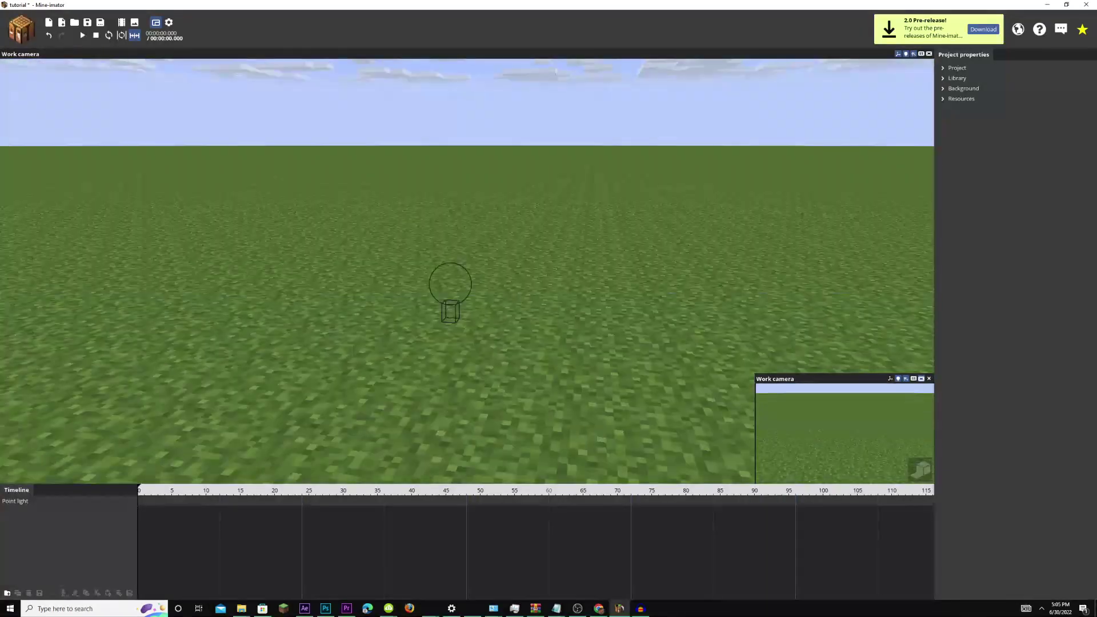
left_click(456, 299)
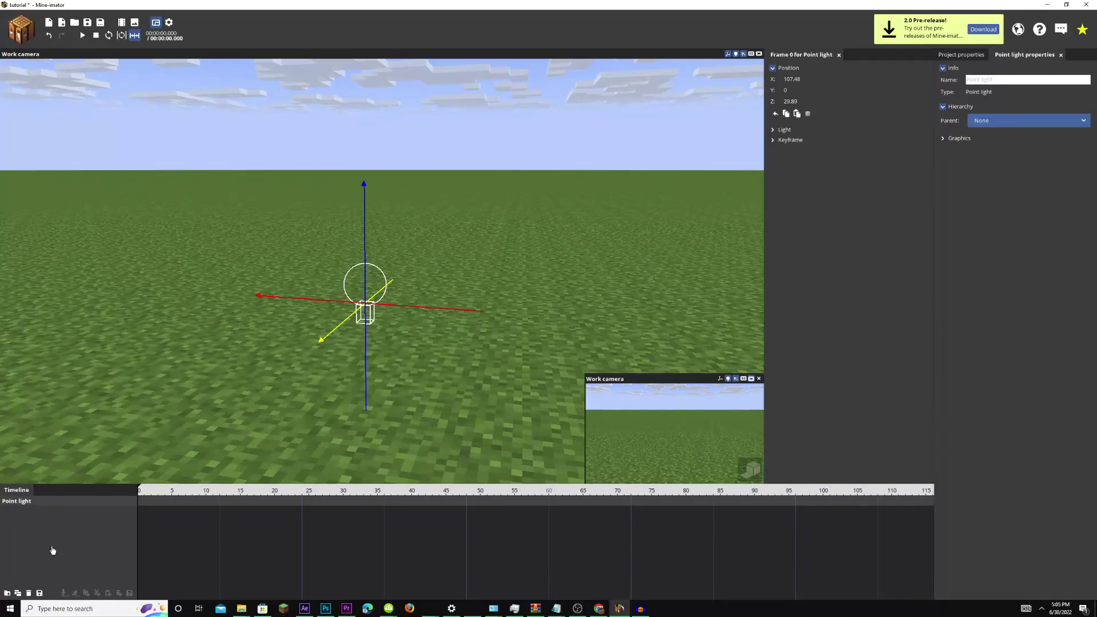
left_click(29, 593)
Create a spot light in the scene and delete it.
left_click(22, 30)
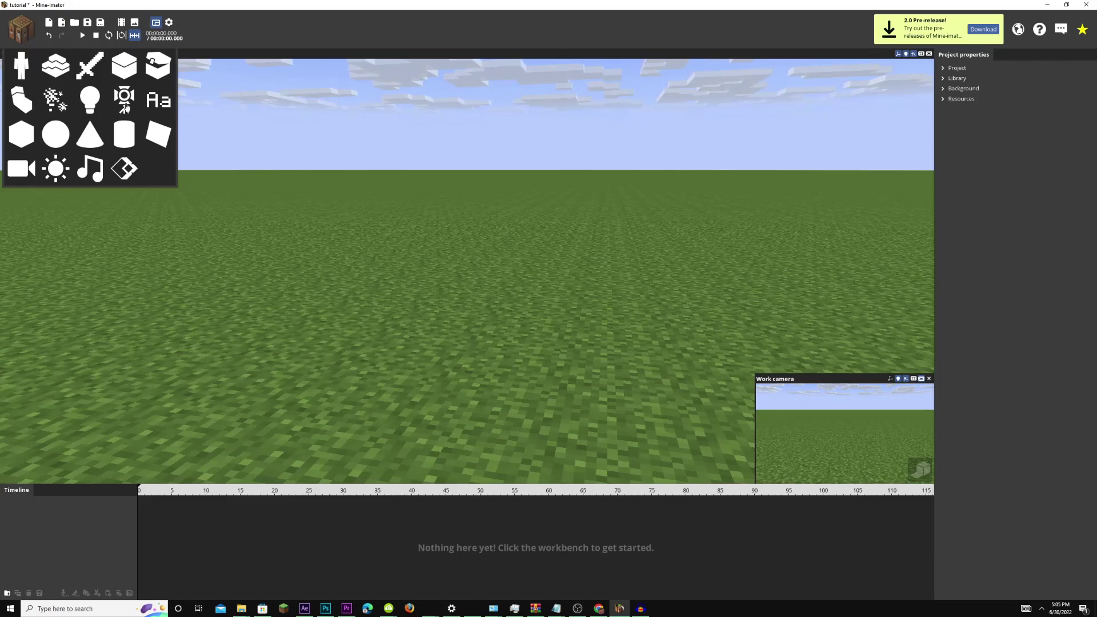
left_click(126, 108)
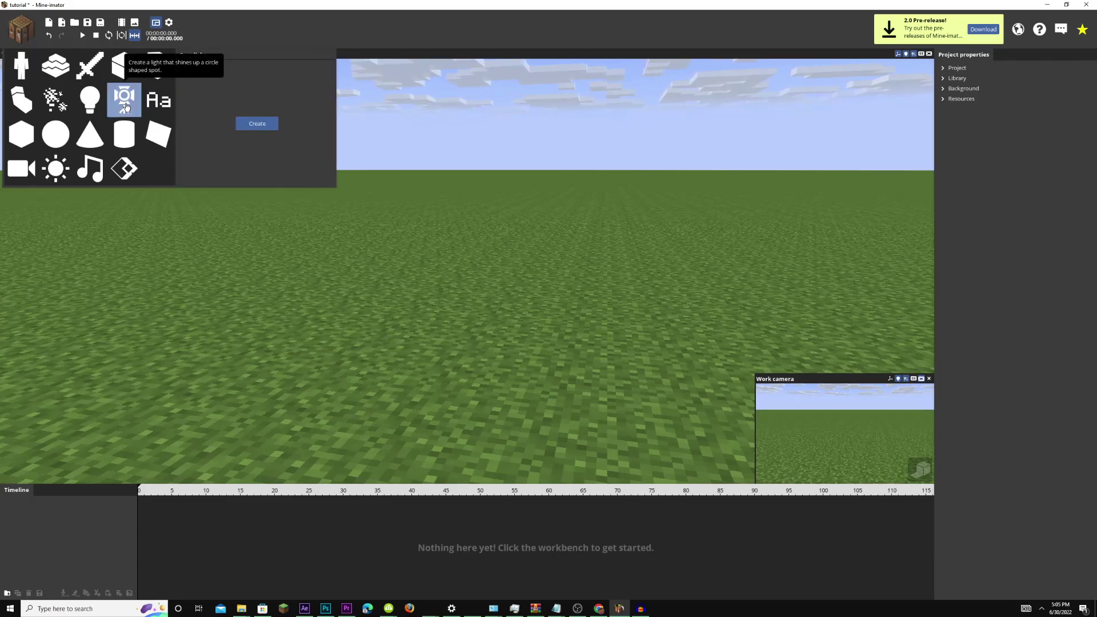
left_click(256, 125)
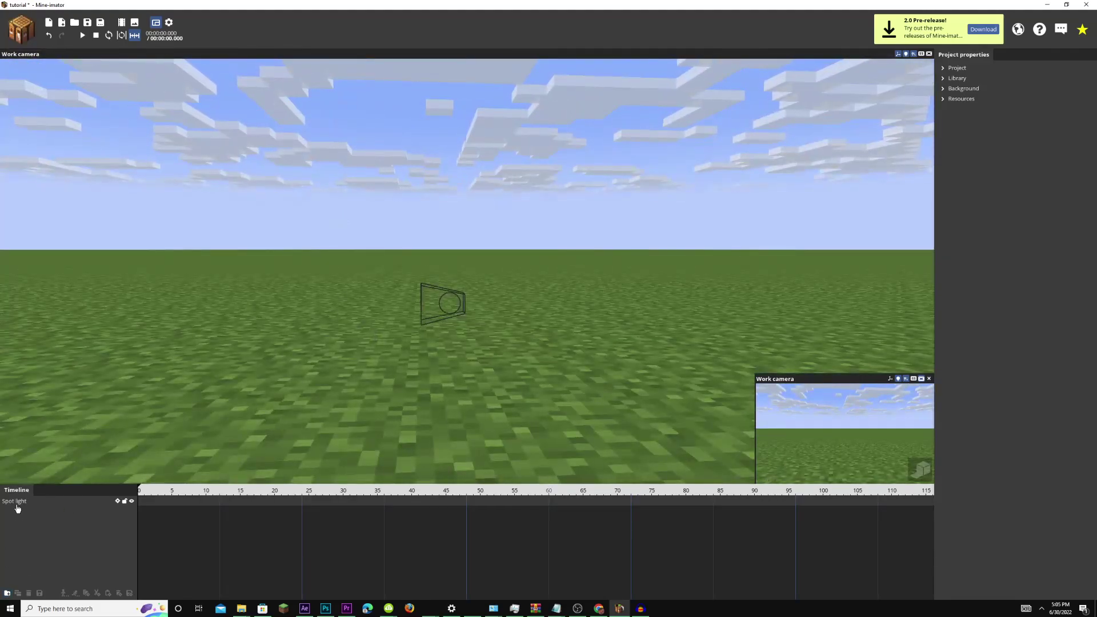
left_click(18, 508)
left_click(28, 593)
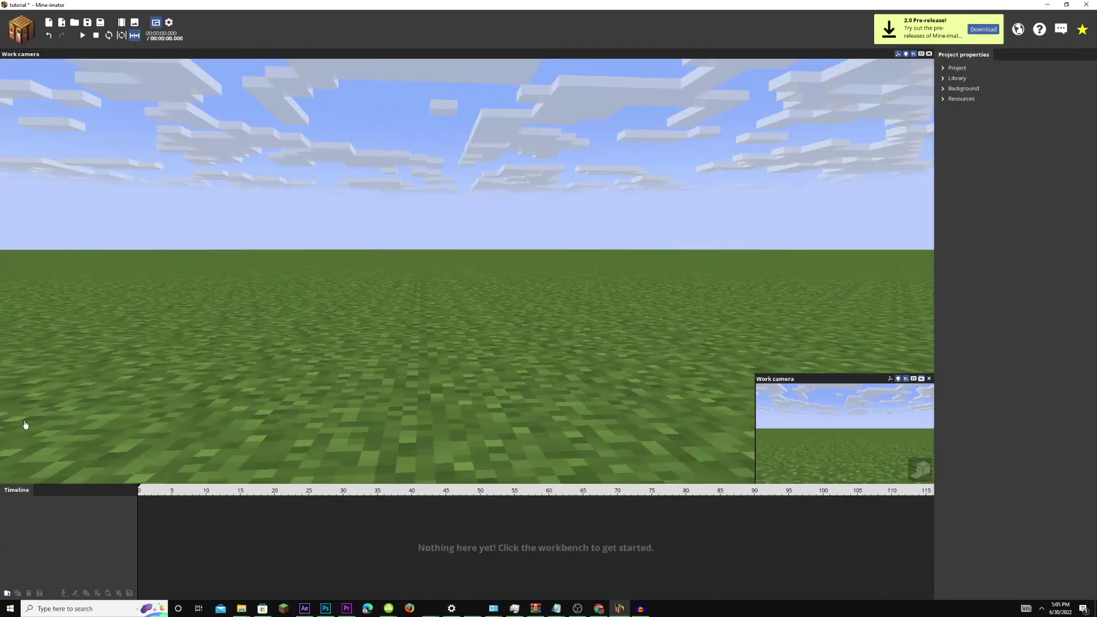
Create a text object in the Minecraft font.
left_click(28, 35)
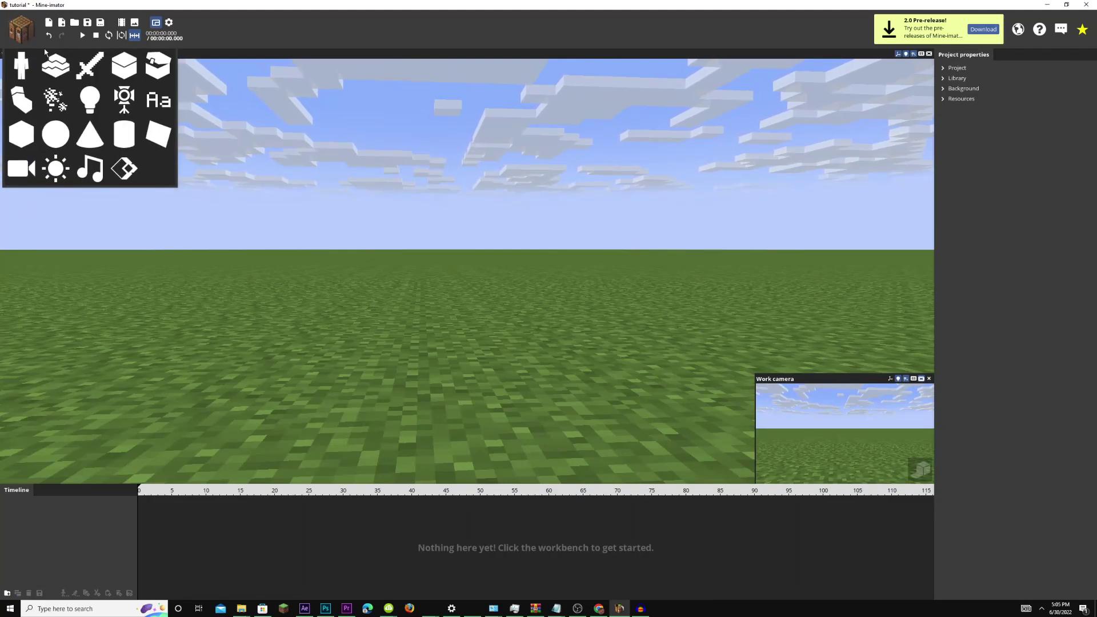
left_click(151, 100)
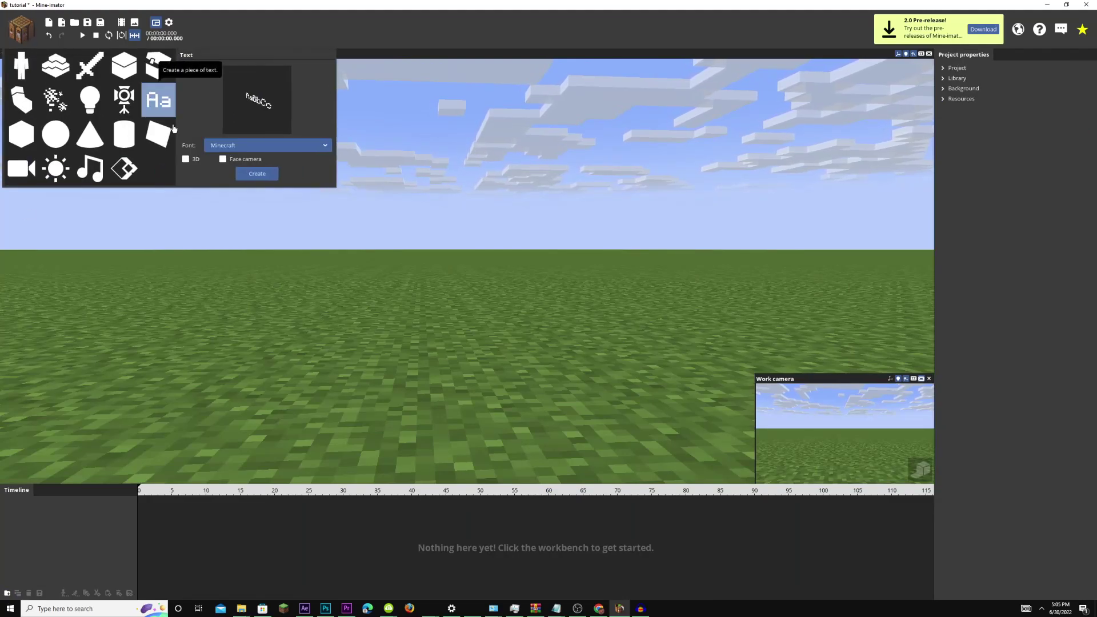
left_click(258, 174)
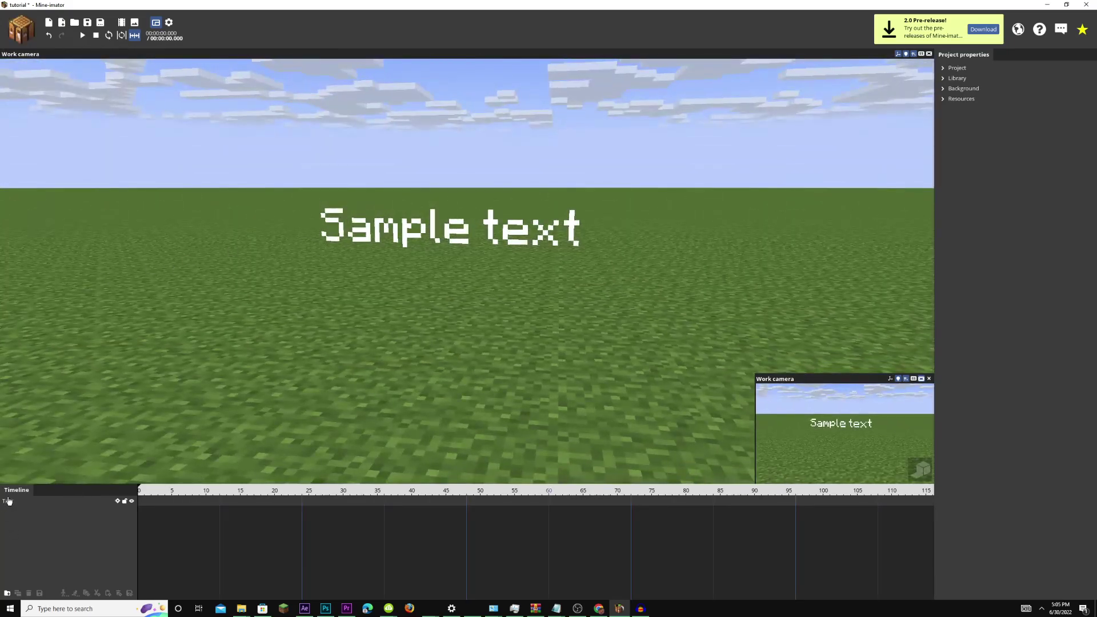
Replace the text object's sample wording with random letters, ending with "nnnn".
left_click(8, 501)
left_click(1054, 93)
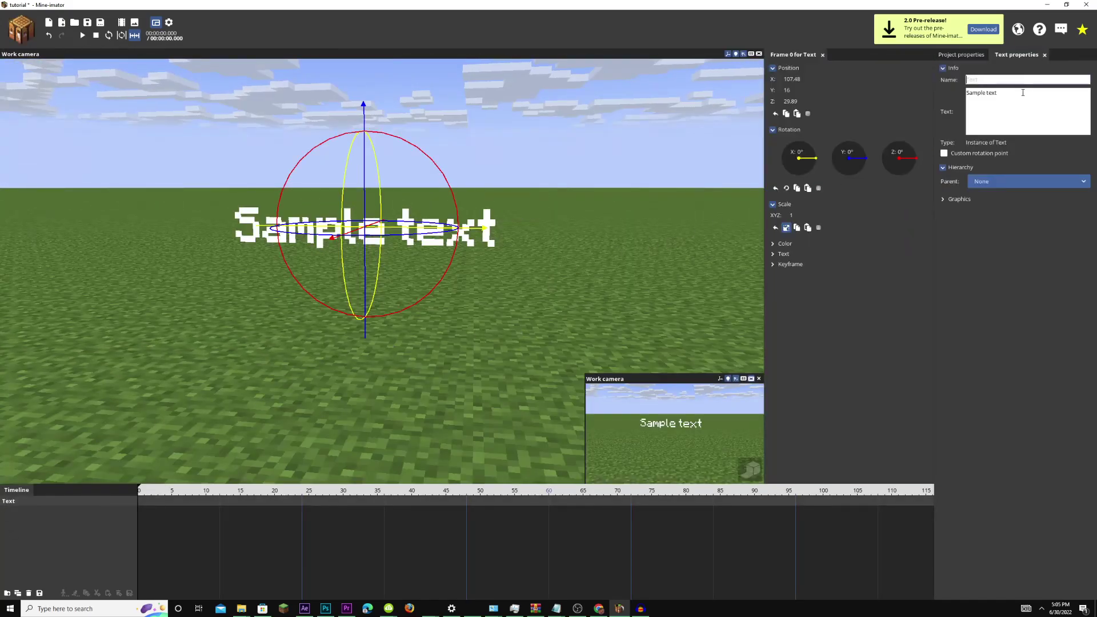
key("ctrl+a")
type("vggykufntf")
key("BackSpace")
key("BackSpace")
key("BackSpace")
key("BackSpace")
key("BackSpace")
key("BackSpace")
key("BackSpace")
key("BackSpace")
key("BackSpace")
key("BackSpace")
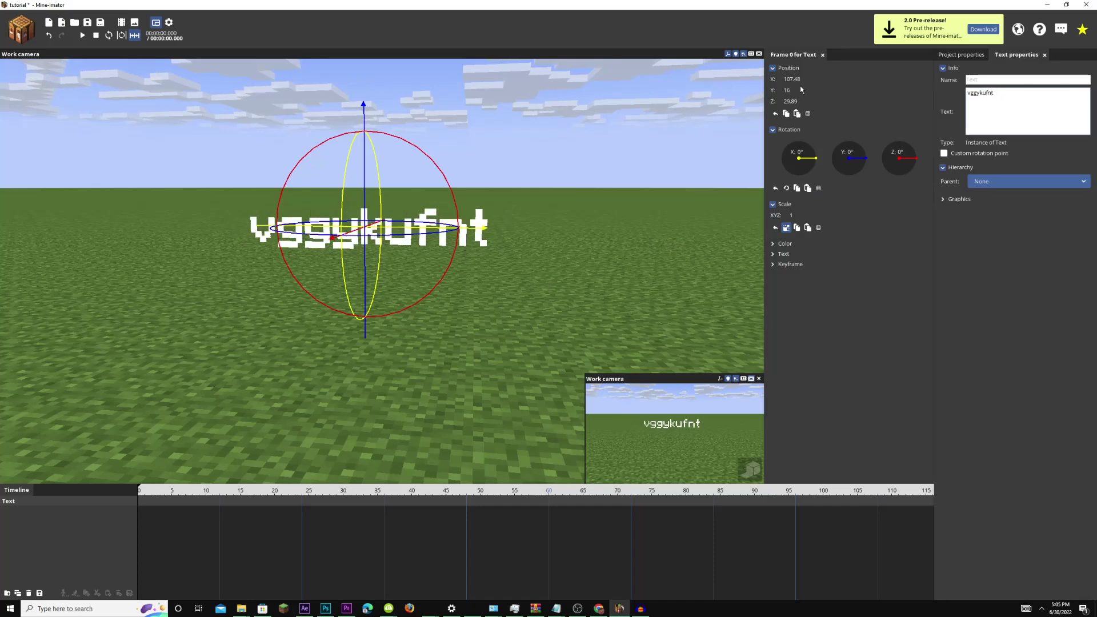
type("nnnn")
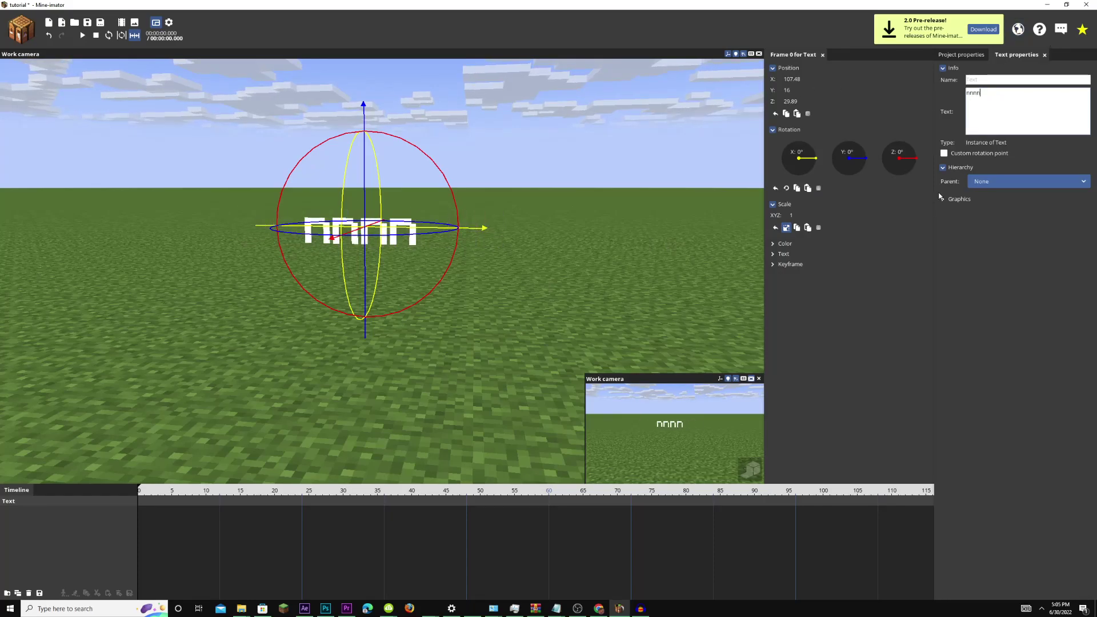
Glance at the text object's Graphics properties and remove the text from the scene.
left_click(945, 200)
left_click(944, 200)
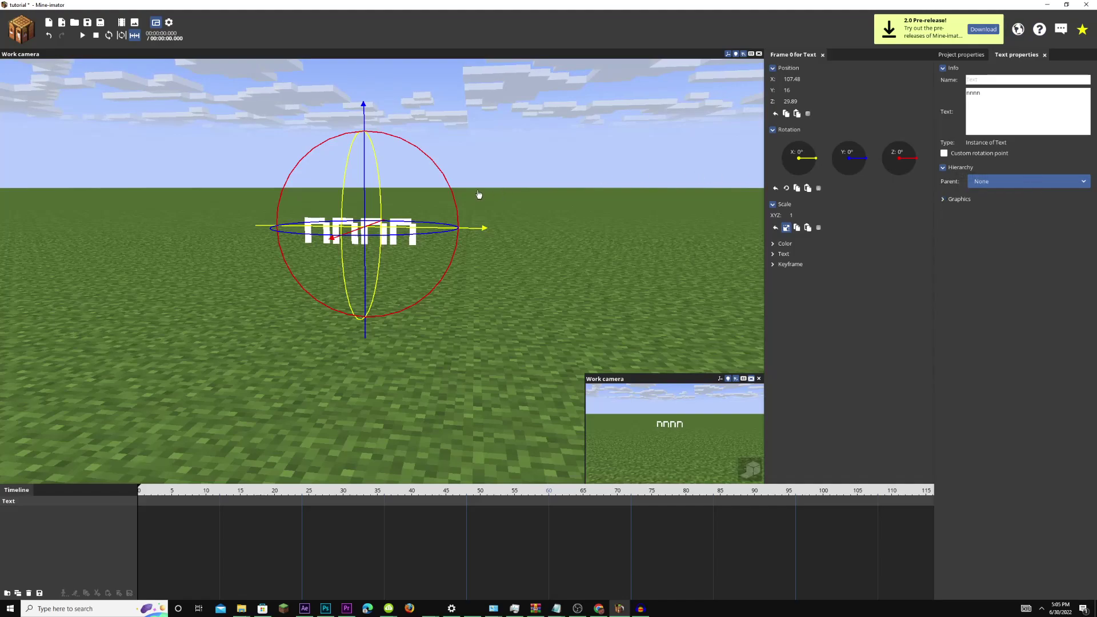
left_click_drag(220, 355, 220, 355)
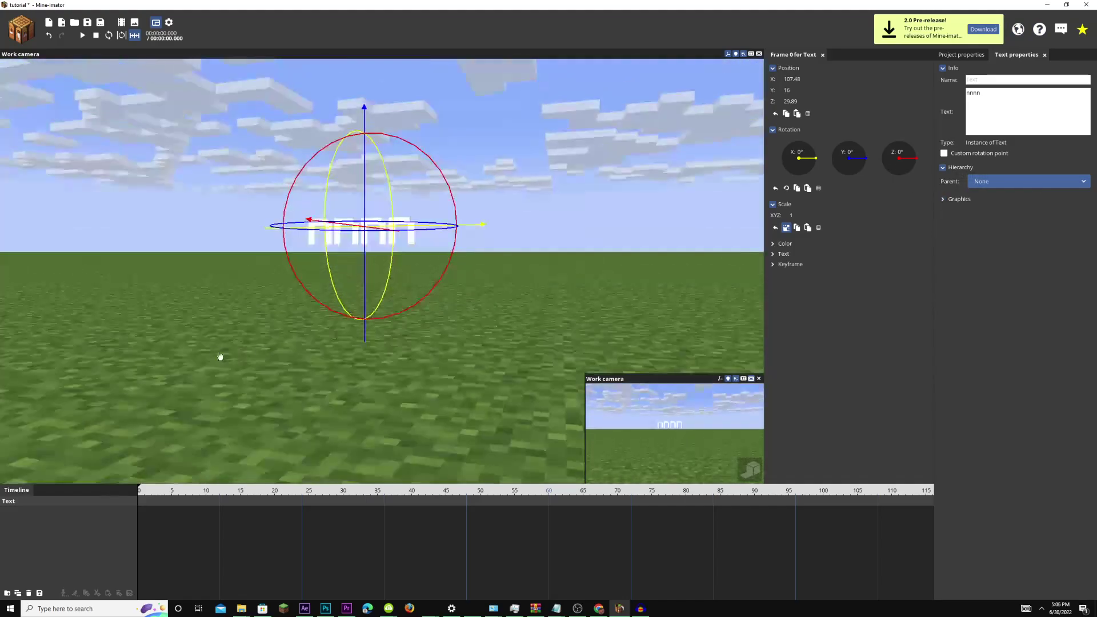
left_click(30, 595)
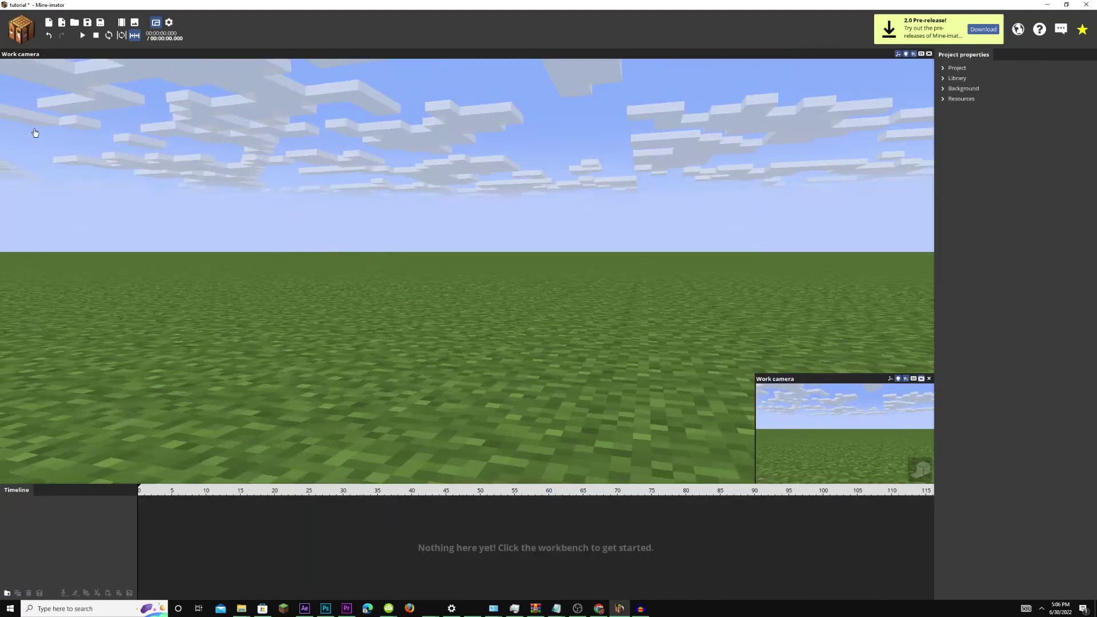
Look through the workbench's cube, sphere and cylinder shape options.
left_click(30, 37)
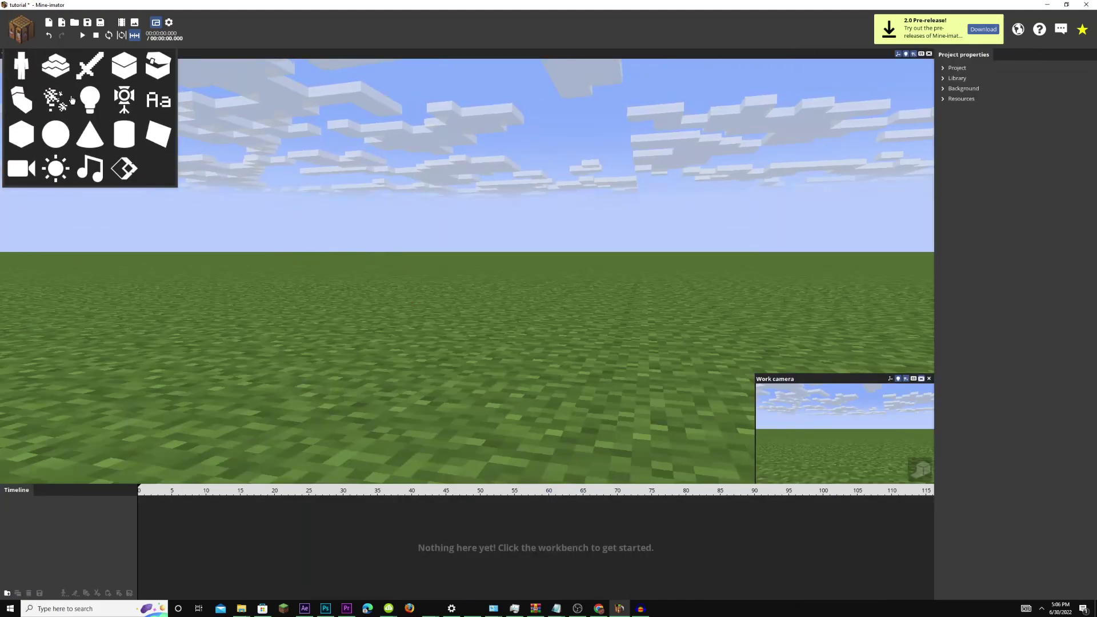
left_click(30, 132)
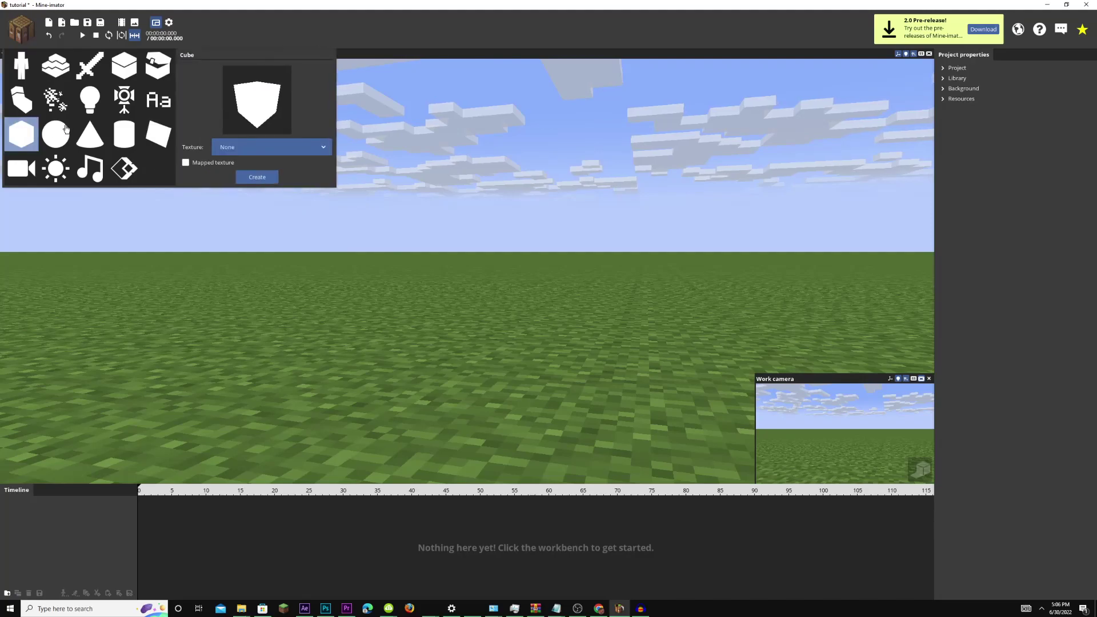
left_click(56, 135)
left_click(124, 134)
left_click(75, 137)
Create a cube without a texture and delete it from the scene.
left_click(21, 134)
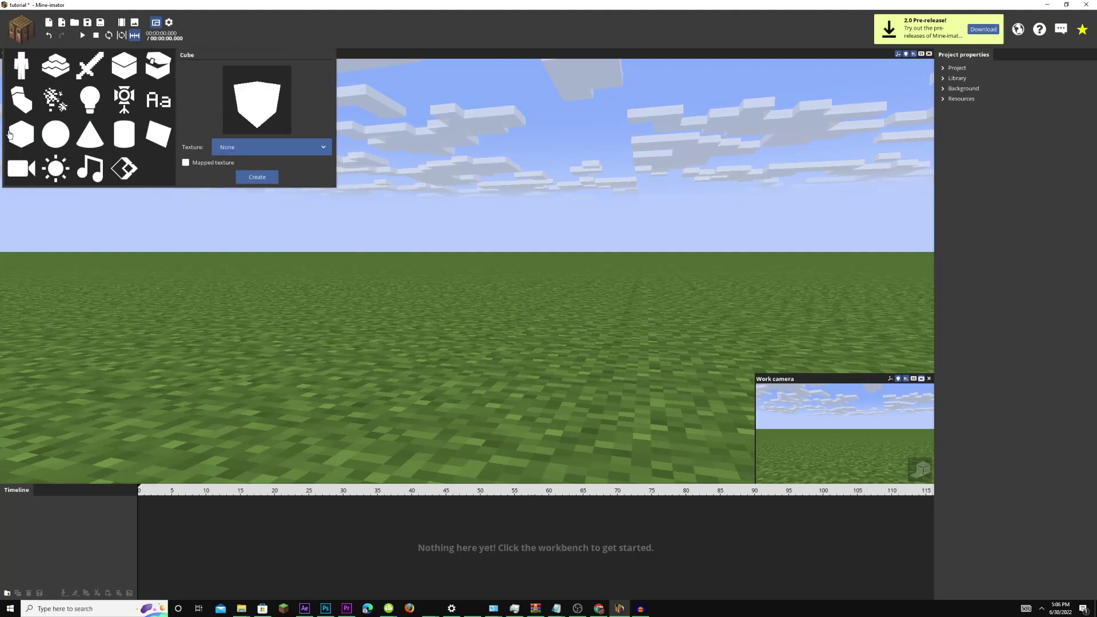
left_click(257, 177)
left_click_drag(425, 274, 375, 331)
left_click(426, 277)
left_click(29, 594)
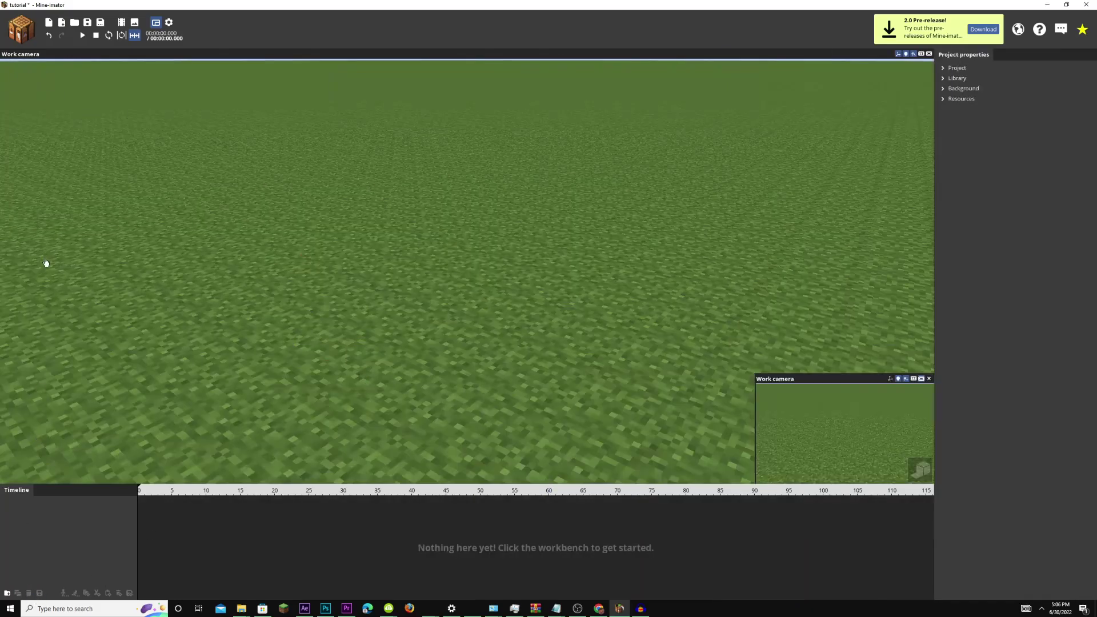
Create a sphere without a texture, select it, and delete it from the scene.
left_click(20, 35)
left_click(55, 134)
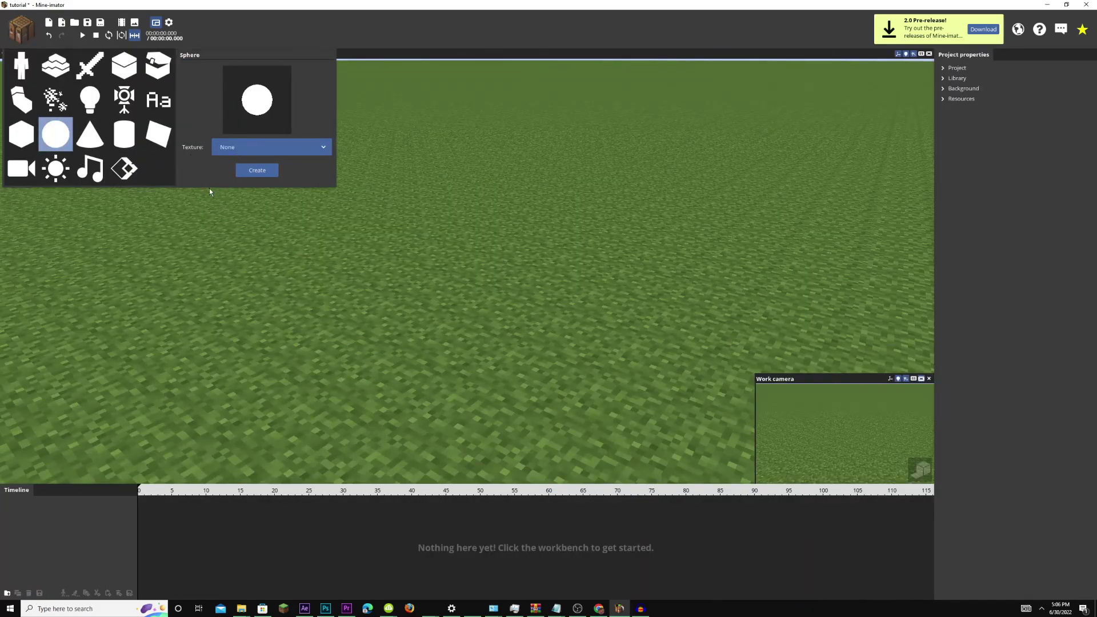
left_click(258, 167)
mouse_move(392, 317)
left_mouse_down()
mouse_move(397, 297)
mouse_move(418, 331)
mouse_move(396, 328)
left_mouse_up()
left_click(451, 284)
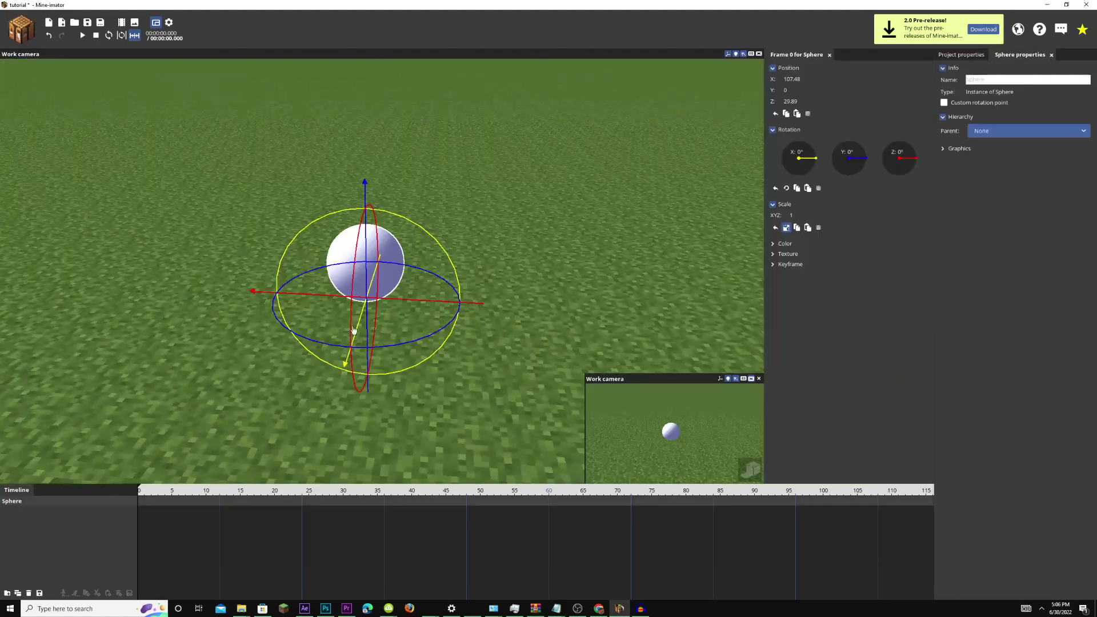
left_click(29, 593)
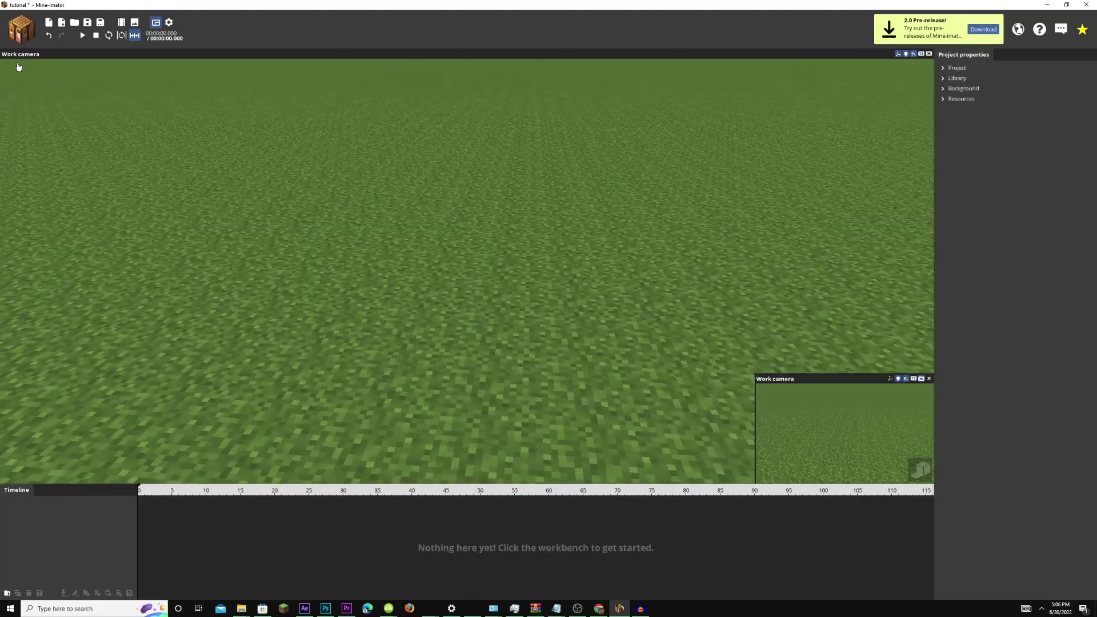
Create a cone in the scene and delete it.
left_click(20, 35)
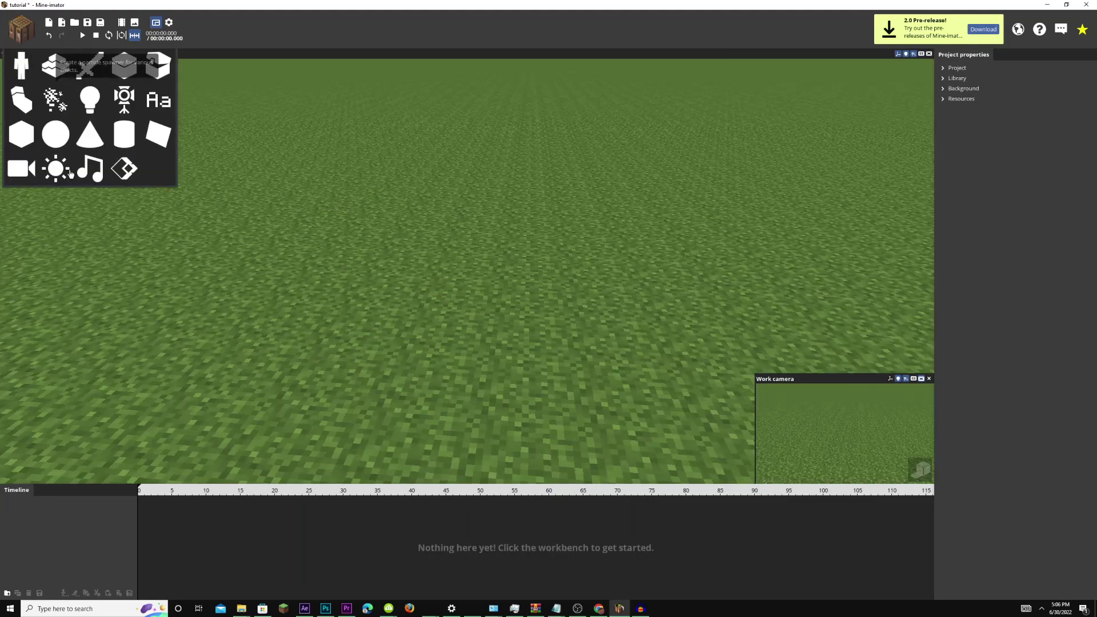
left_click(92, 138)
left_click(252, 178)
mouse_move(163, 293)
left_mouse_down()
mouse_move(162, 252)
mouse_move(163, 293)
left_mouse_up()
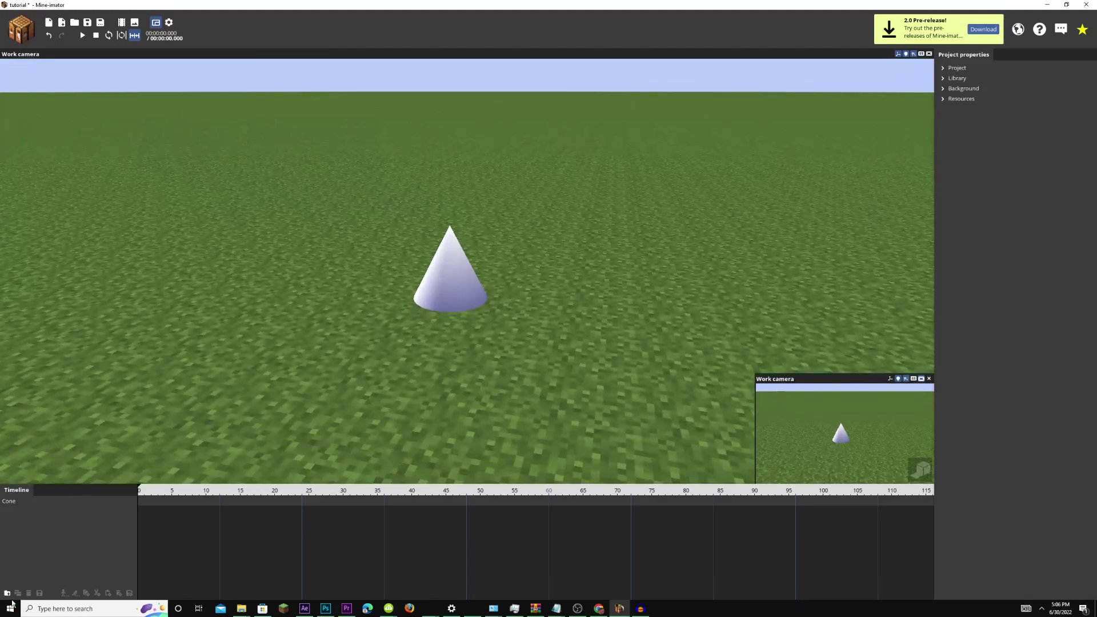
left_click(36, 503)
left_click(29, 593)
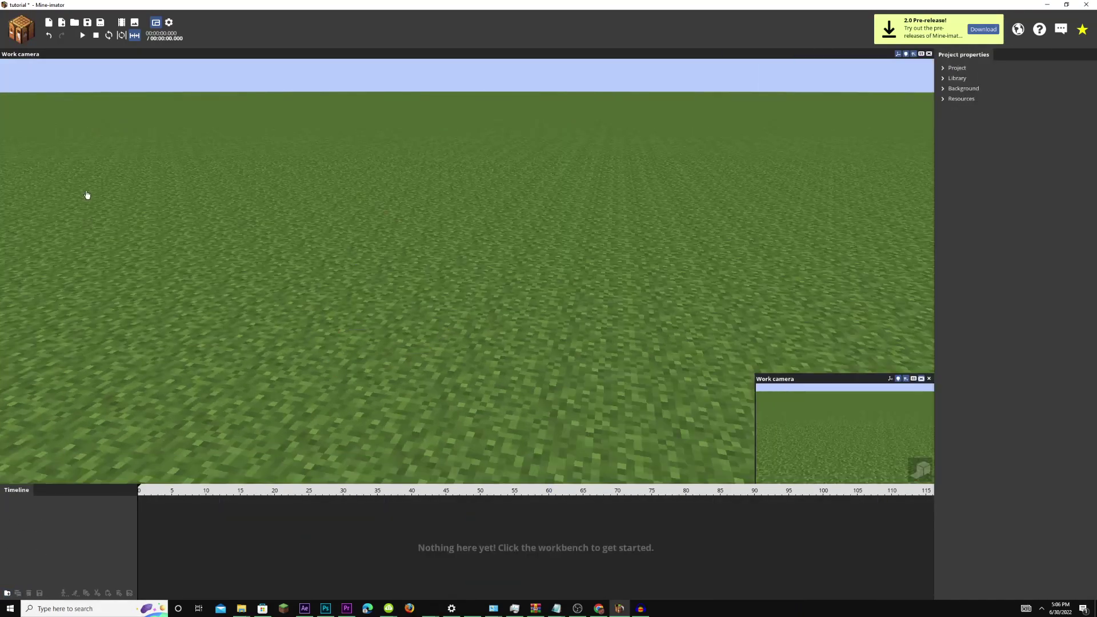
Look at the workbench's cylinder and surface shape options.
left_click(22, 35)
left_click(125, 133)
left_click(155, 133)
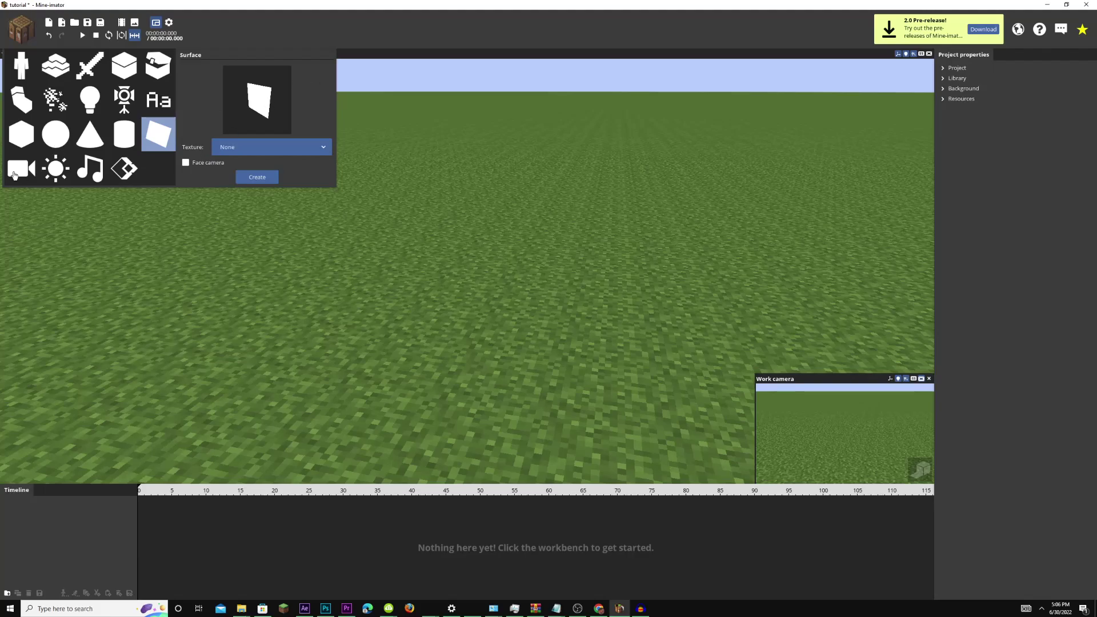
Create a camera in the scene and back away until its wireframe can be viewed.
left_click(15, 172)
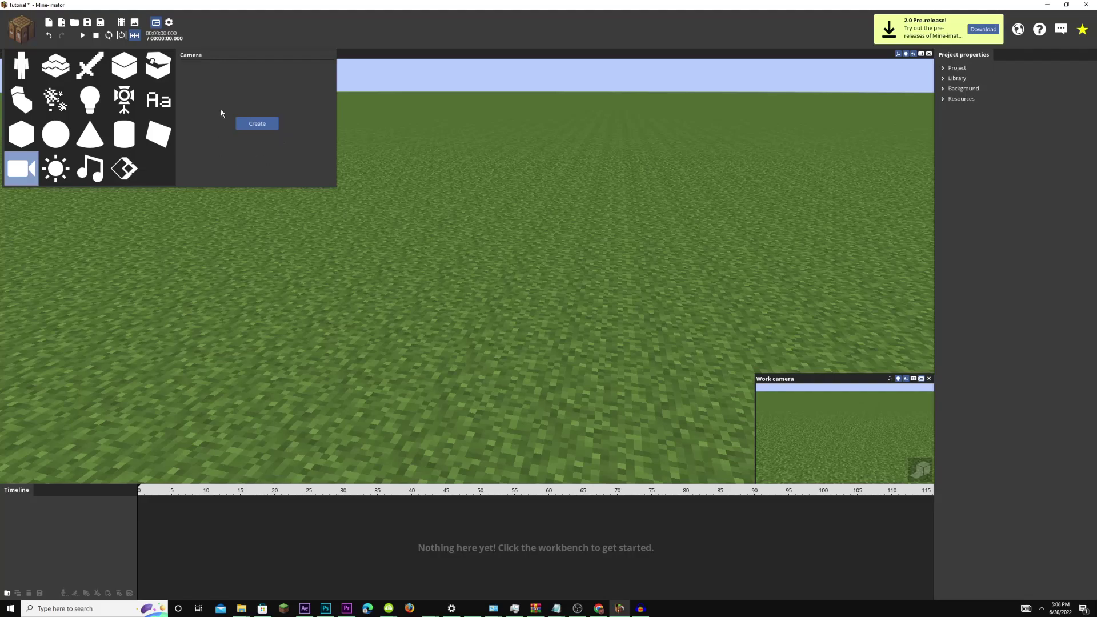
left_click(257, 124)
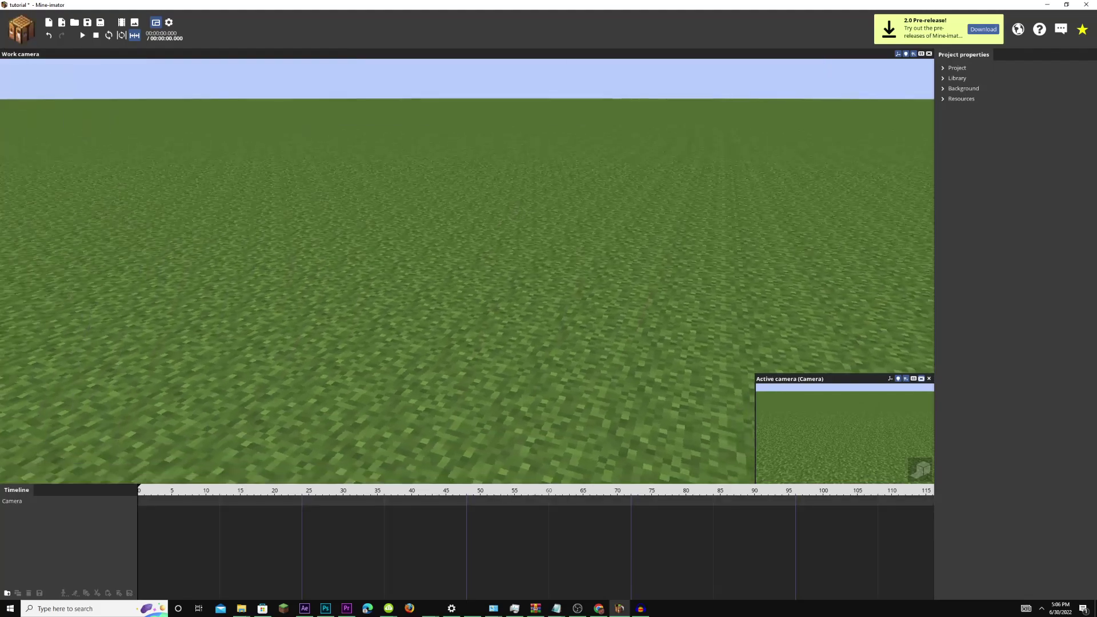
key("s")
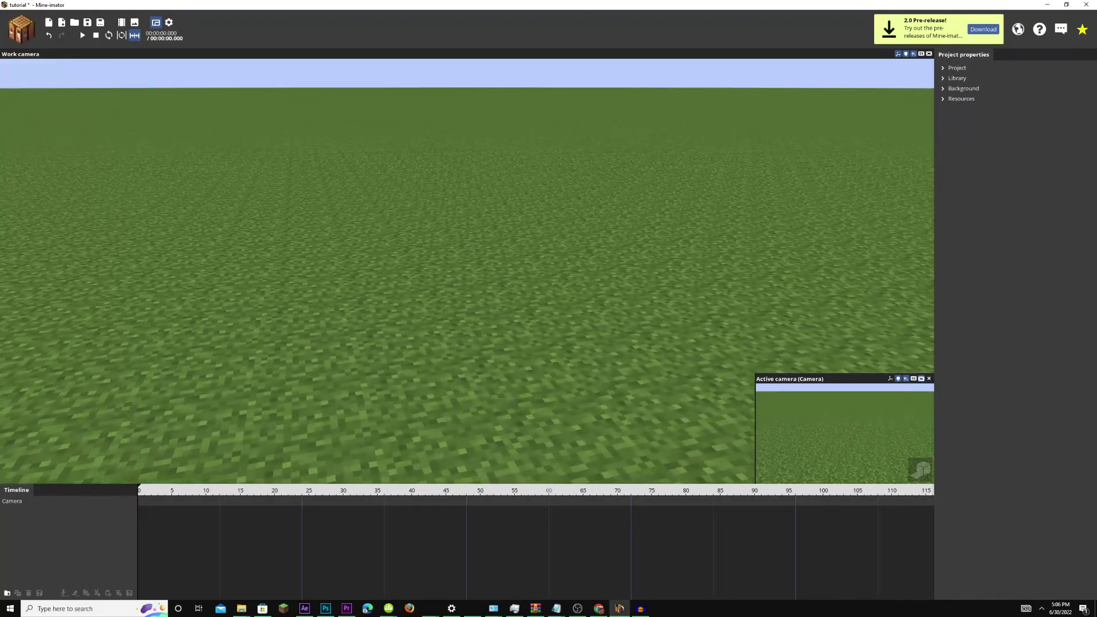
key("s")
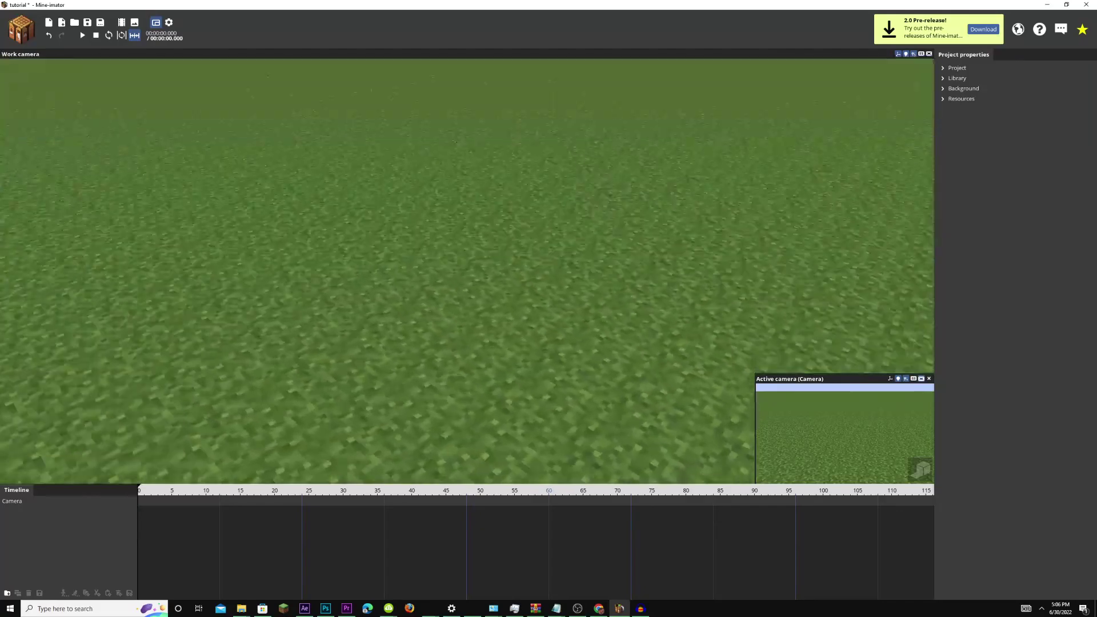
key("s")
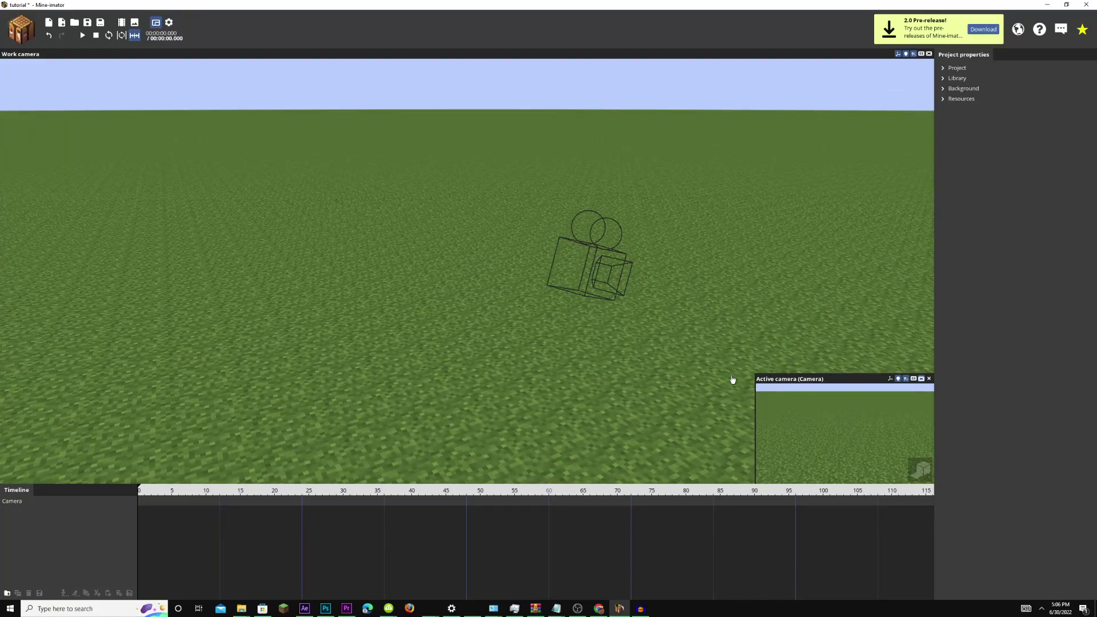
Rotate the camera to about -12° on X and 243° on Y so it points at the clouds.
left_click(609, 296)
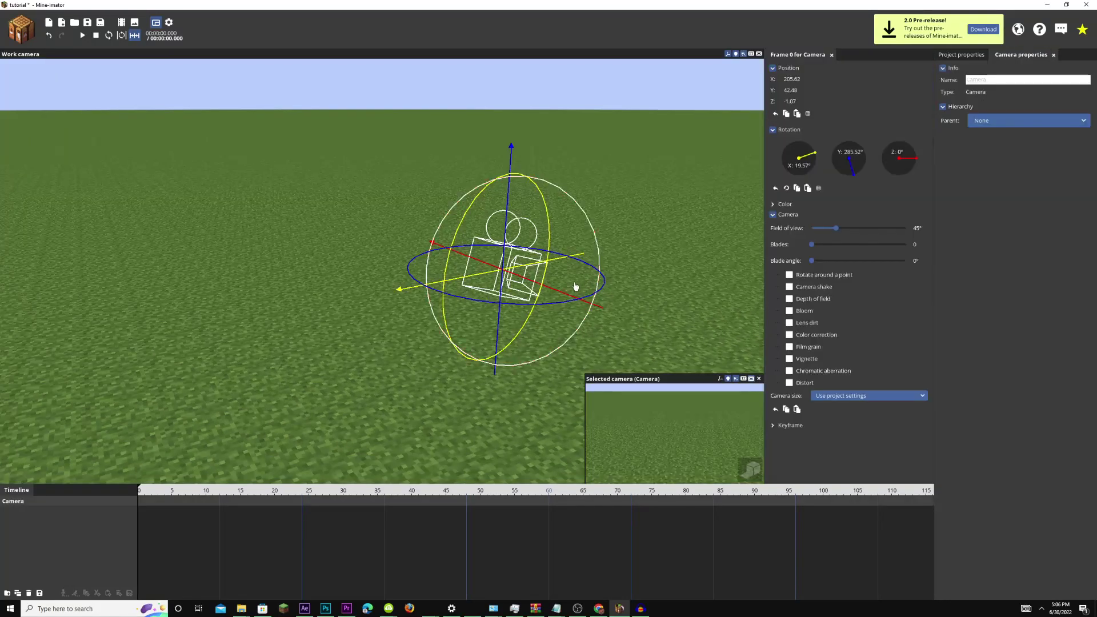
left_click(610, 267)
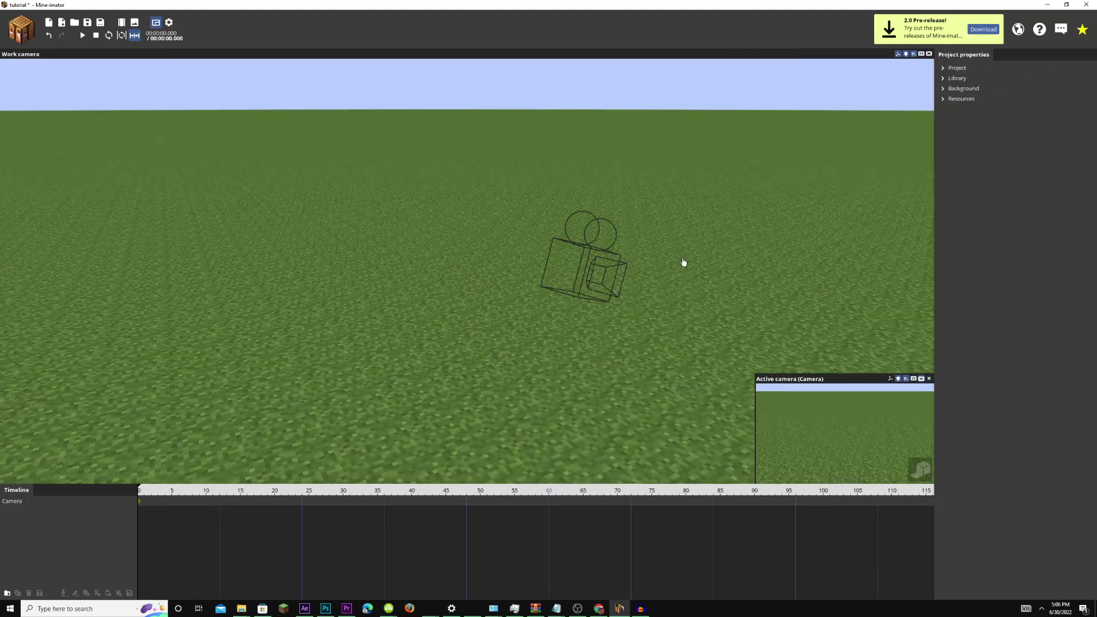
left_click_drag(823, 443, 757, 450)
left_click_drag(669, 252, 756, 334)
left_click(657, 262)
left_click(617, 262)
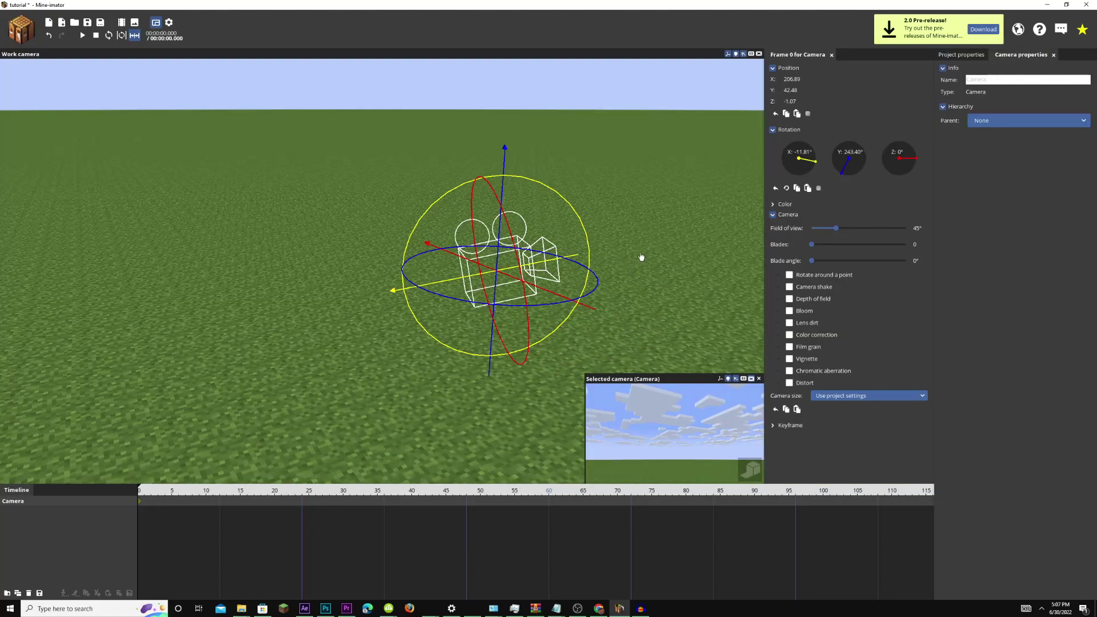
left_click_drag(641, 257, 688, 267)
Hide the camera from frame 54 with a keyframe that has its visibility turned off.
key("space")
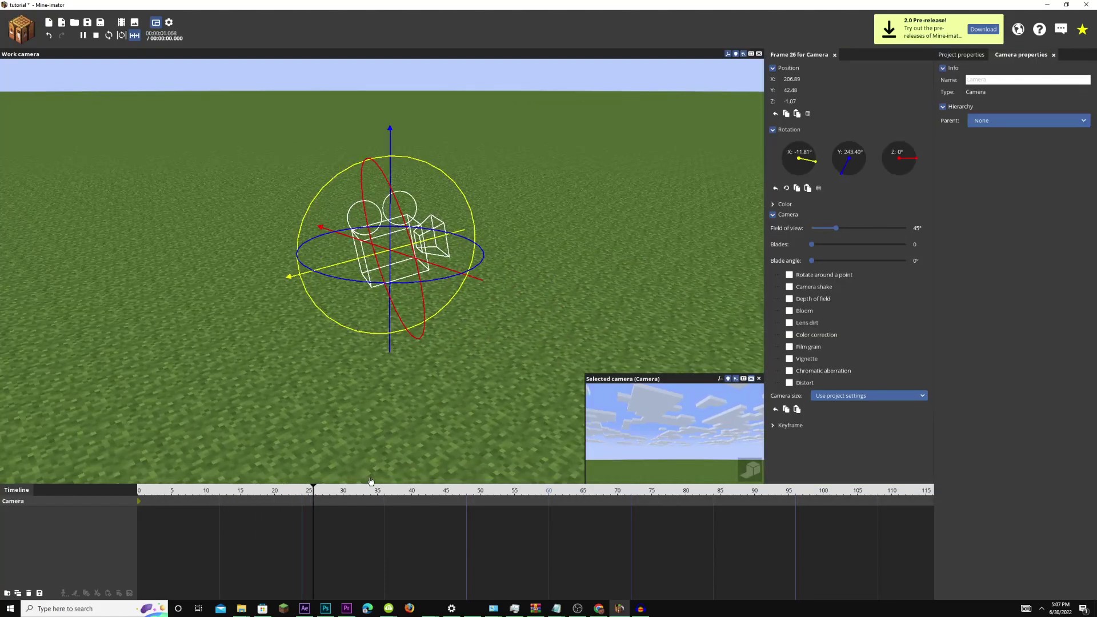
key("space")
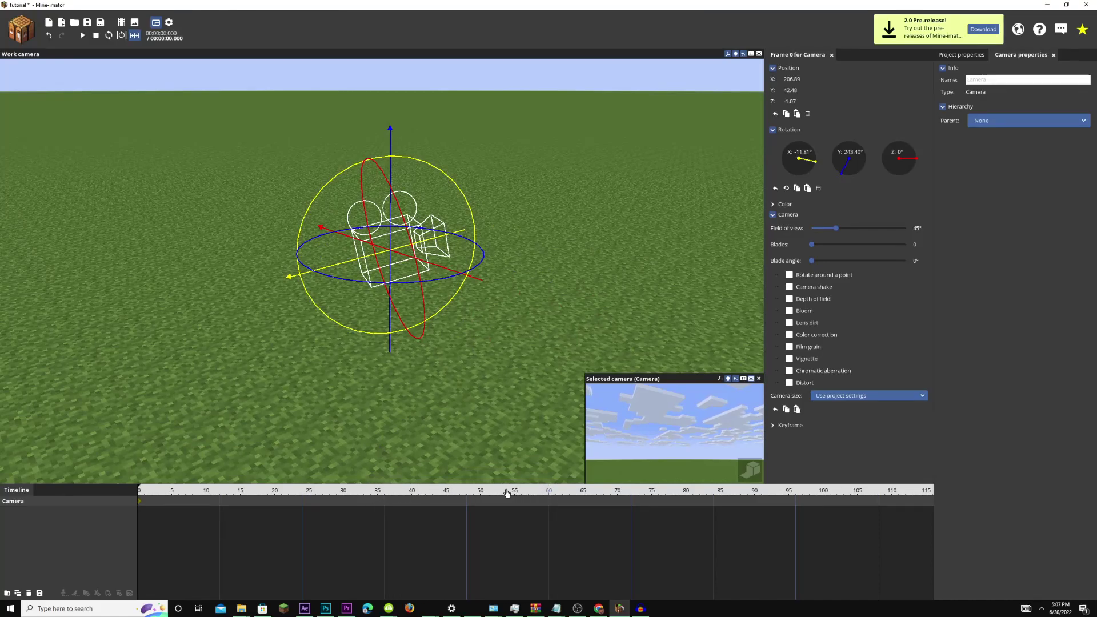
left_click(507, 492)
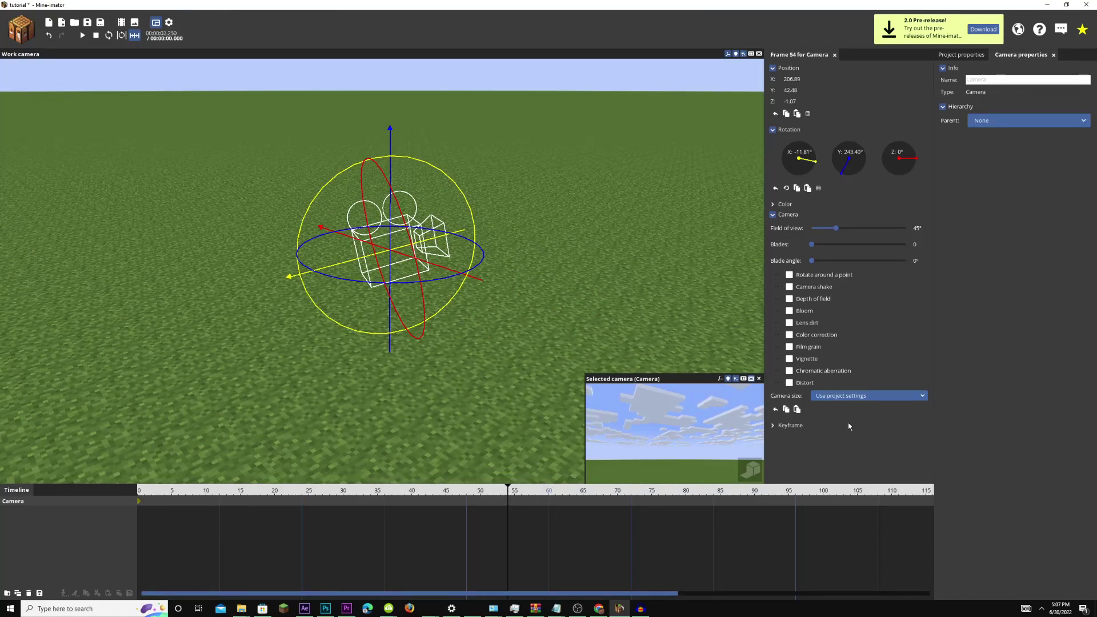
left_click(772, 427)
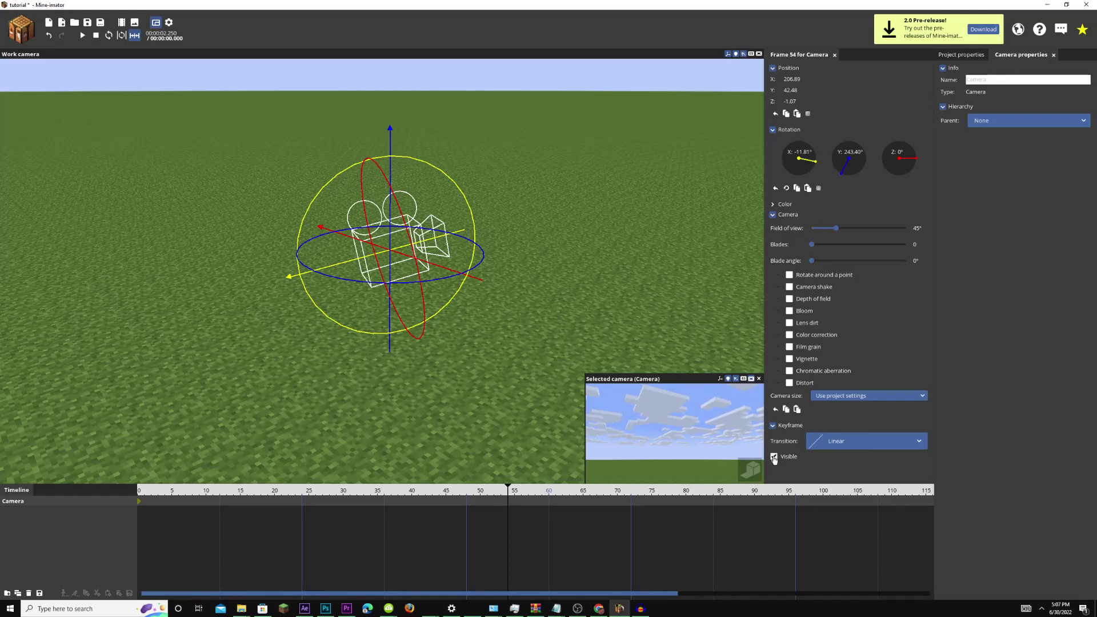
left_click(774, 458)
left_click(640, 322)
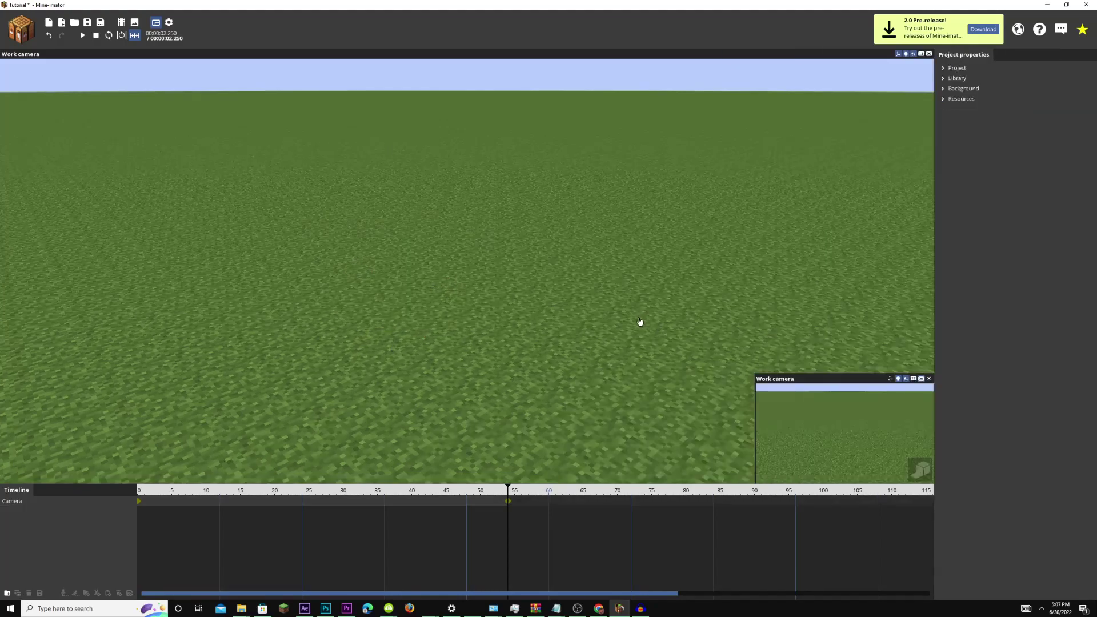
Create a second camera at frame 54 and select it in the timeline.
left_click(22, 35)
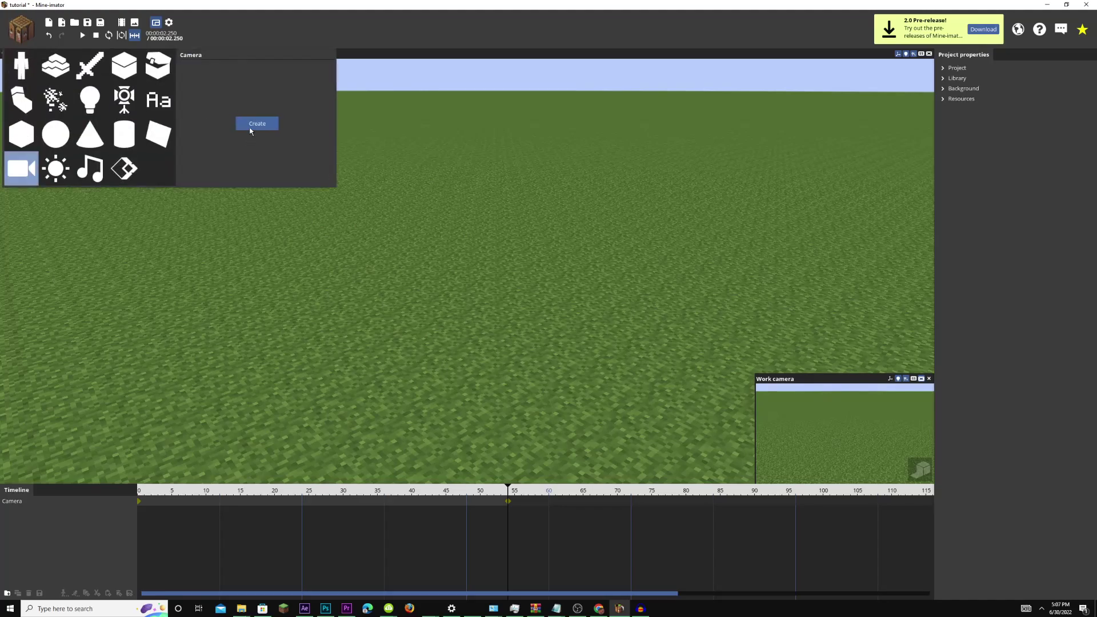
left_click(257, 124)
left_click(17, 511)
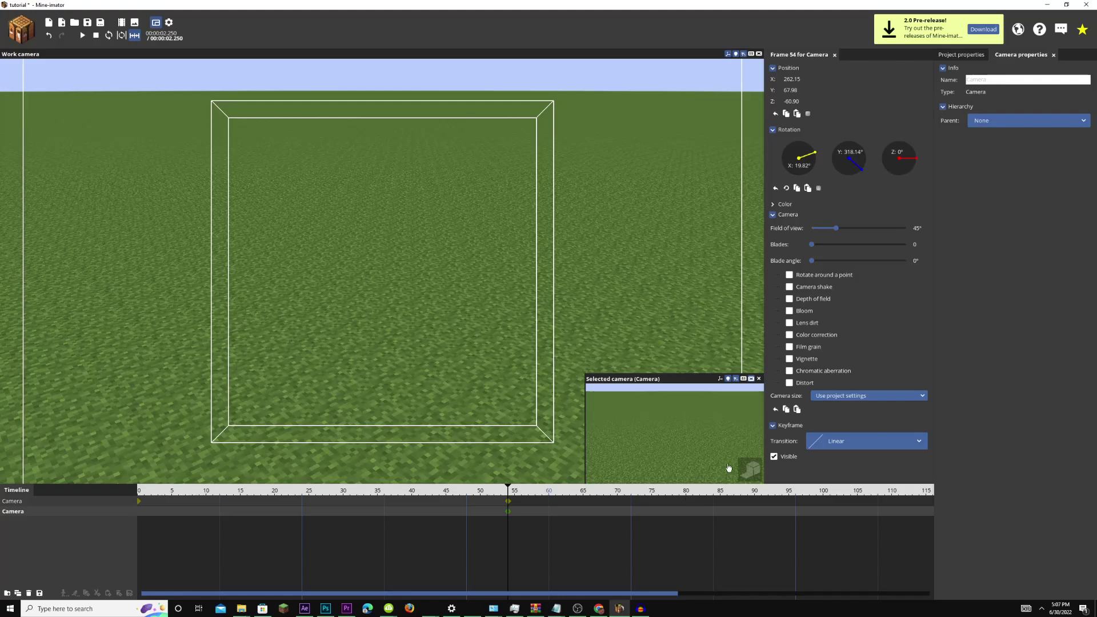
Turn off the second camera's visibility with a keyframe at frame 48.
key("Left")
key("Left")
key("Left")
key("Left")
key("Left")
key("Left")
left_click(785, 457)
left_click(664, 323)
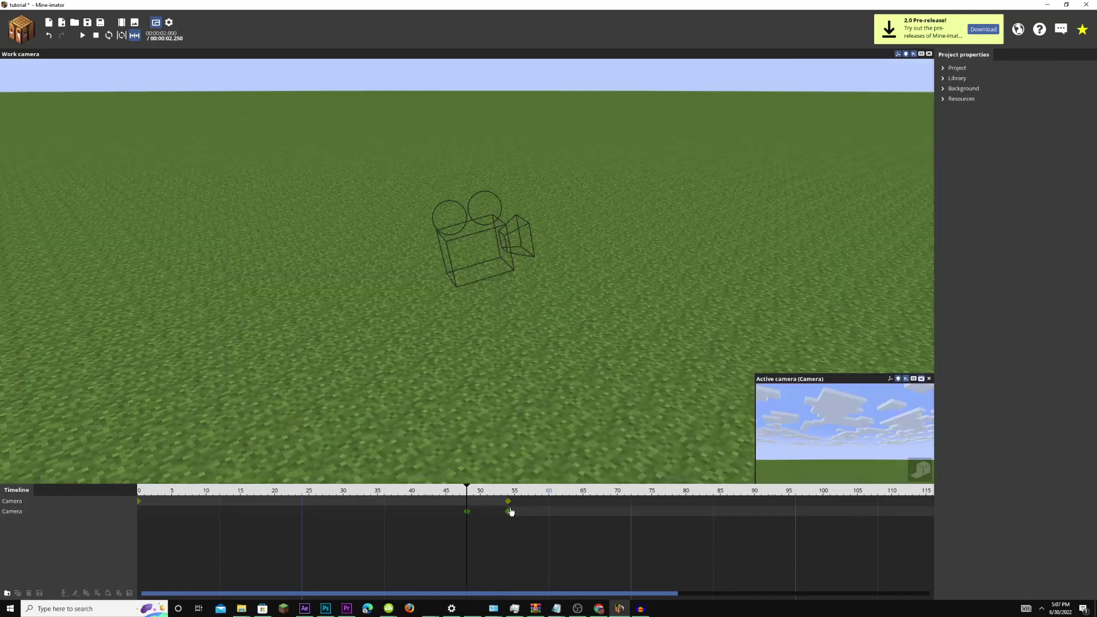
Play the timeline repeatedly around frames 48 to 54 to check the switch between the two cameras.
key("space")
key("space")
key("space")
key("space")
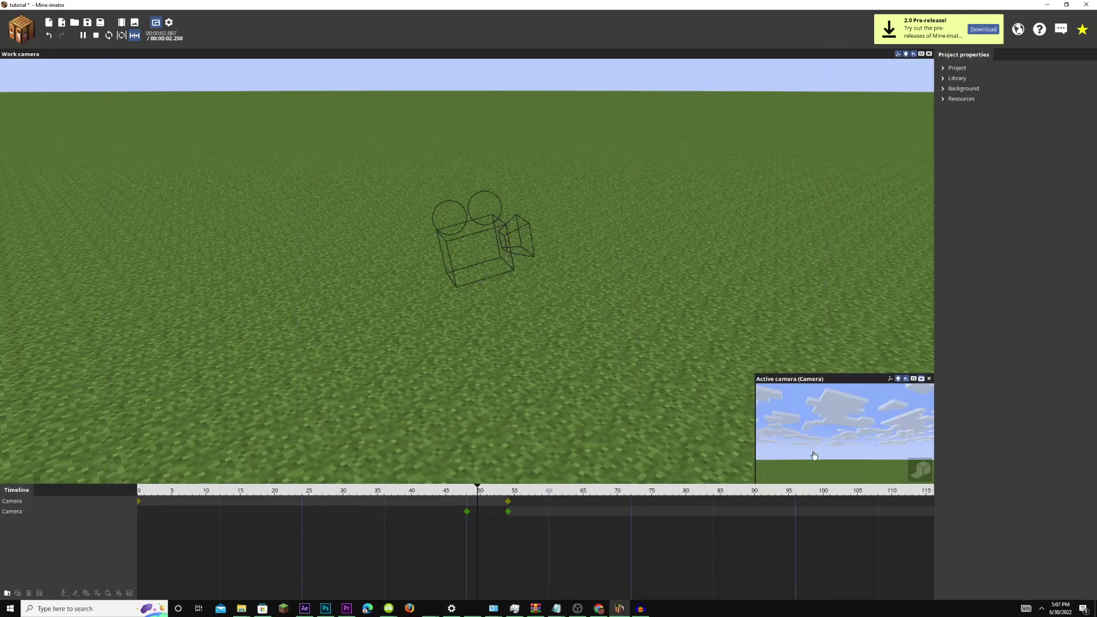
key("space")
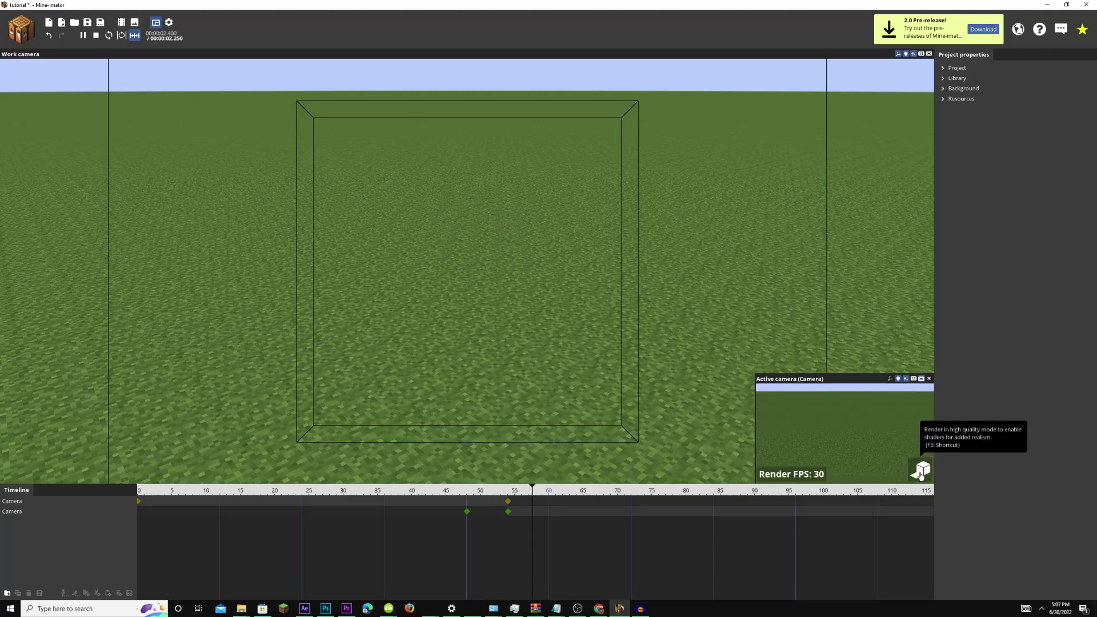
key("space")
key("space")
key("space")
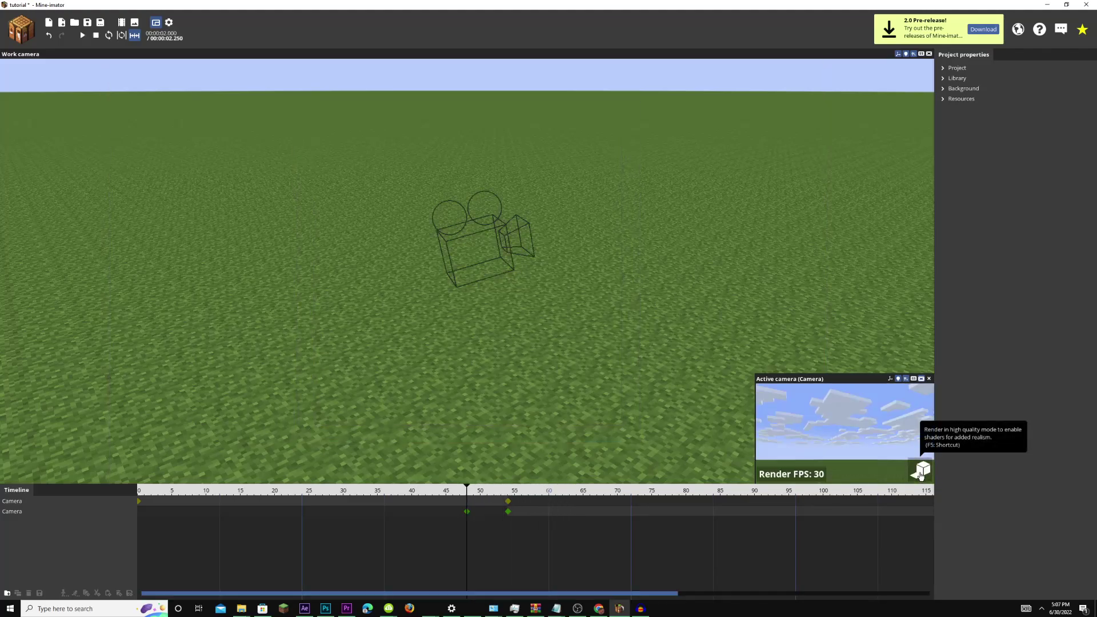
Delete both cameras from the scene.
left_click(28, 512)
left_click(29, 593)
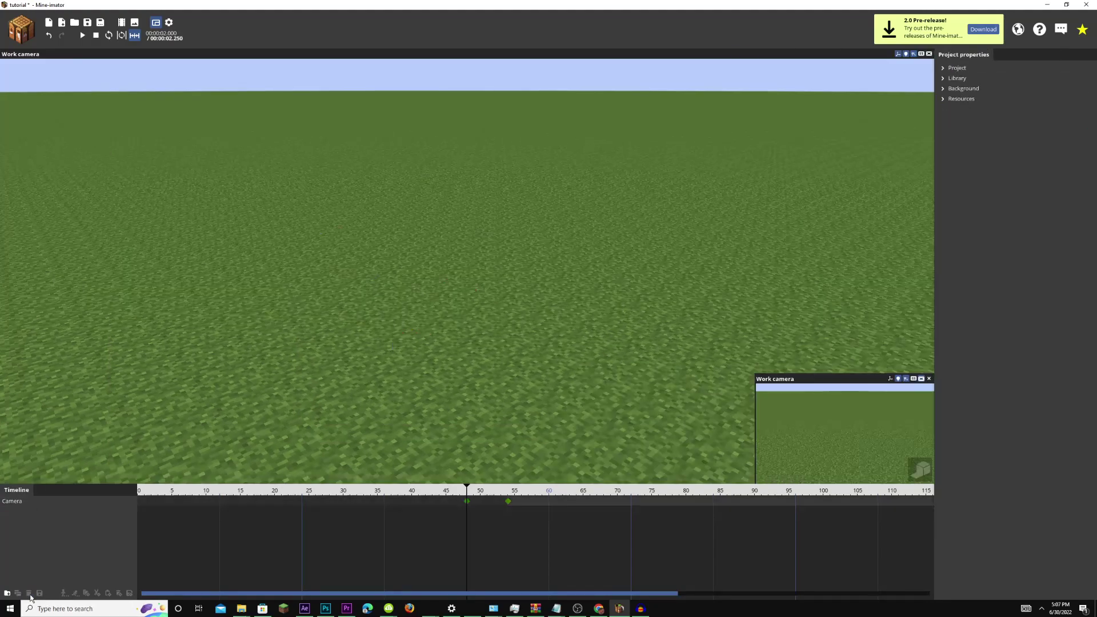
left_click(32, 509)
left_click(29, 593)
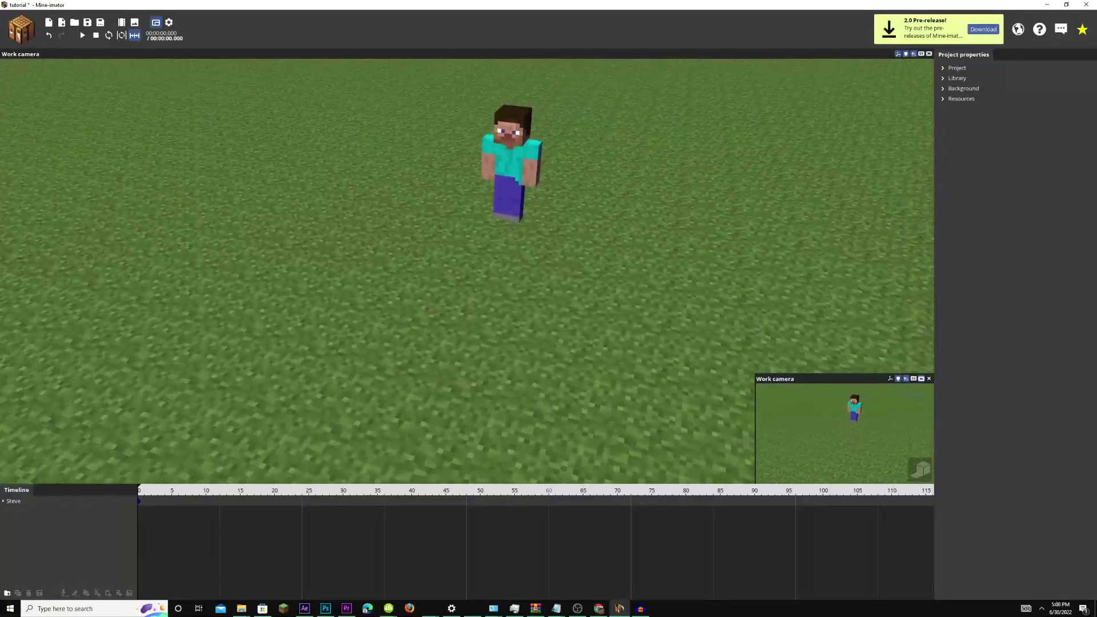
Raise Steve's left arm beside his head with a rotation keyframe at frame 12.
left_click(569, 220)
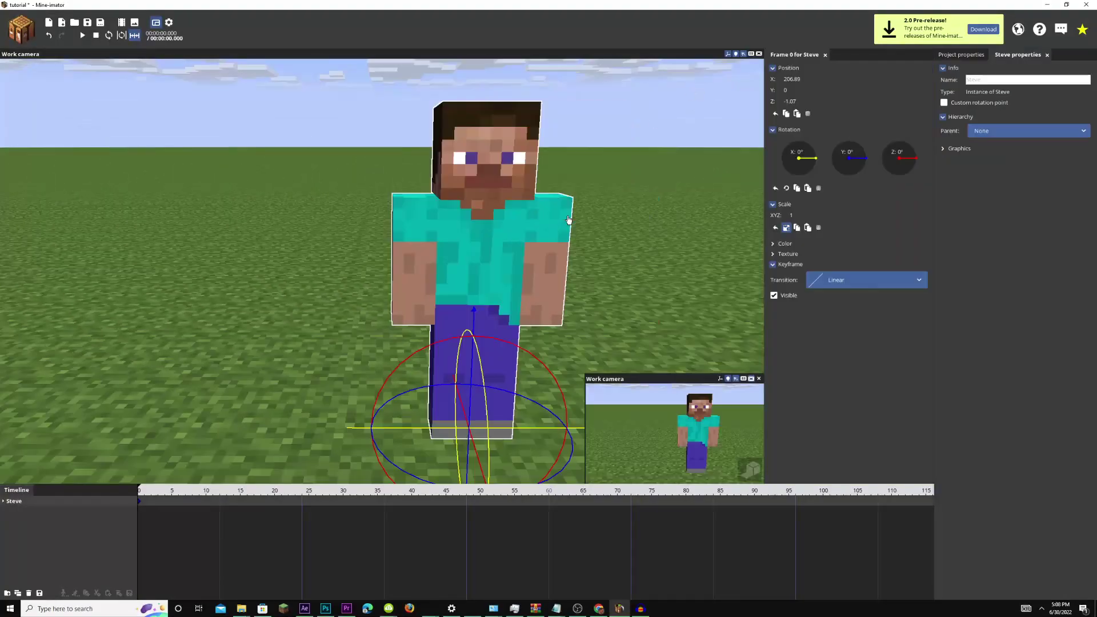
left_click_drag(611, 185, 521, 218)
left_click(496, 268)
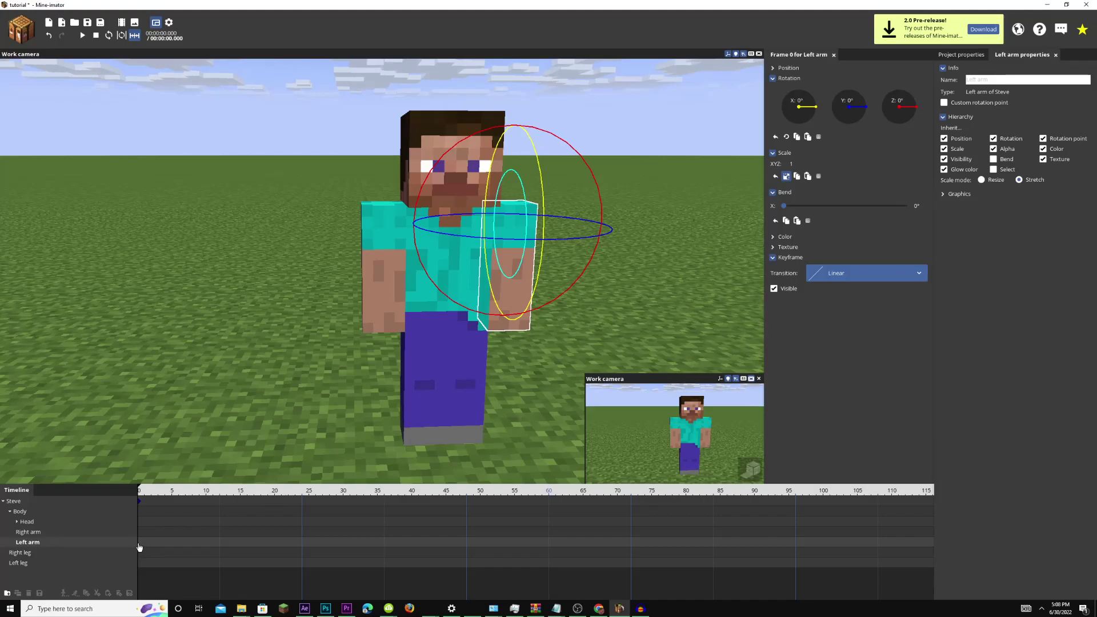
left_click(220, 535)
left_click_drag(561, 311, 436, 138)
Tilt Steve's head about -47° on Z at frame 12, add a head keyframe at frame 22, and play the animation.
left_click(436, 138)
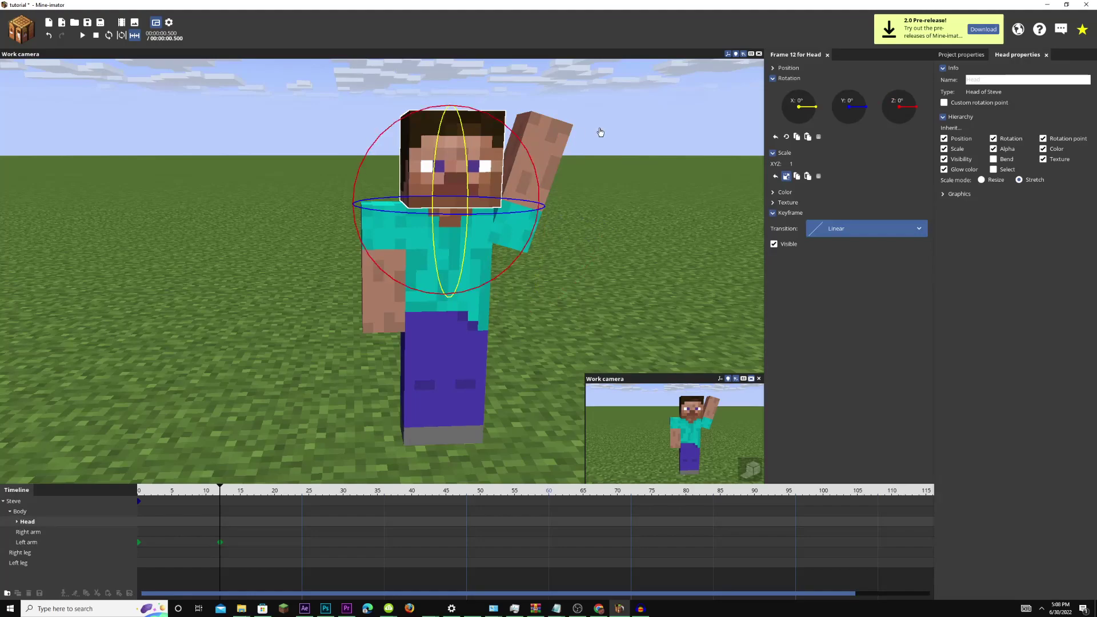
mouse_move(535, 163)
left_mouse_down()
mouse_move(544, 178)
mouse_move(536, 196)
mouse_move(298, 181)
left_mouse_up()
key("Right")
key("Left")
key("Left")
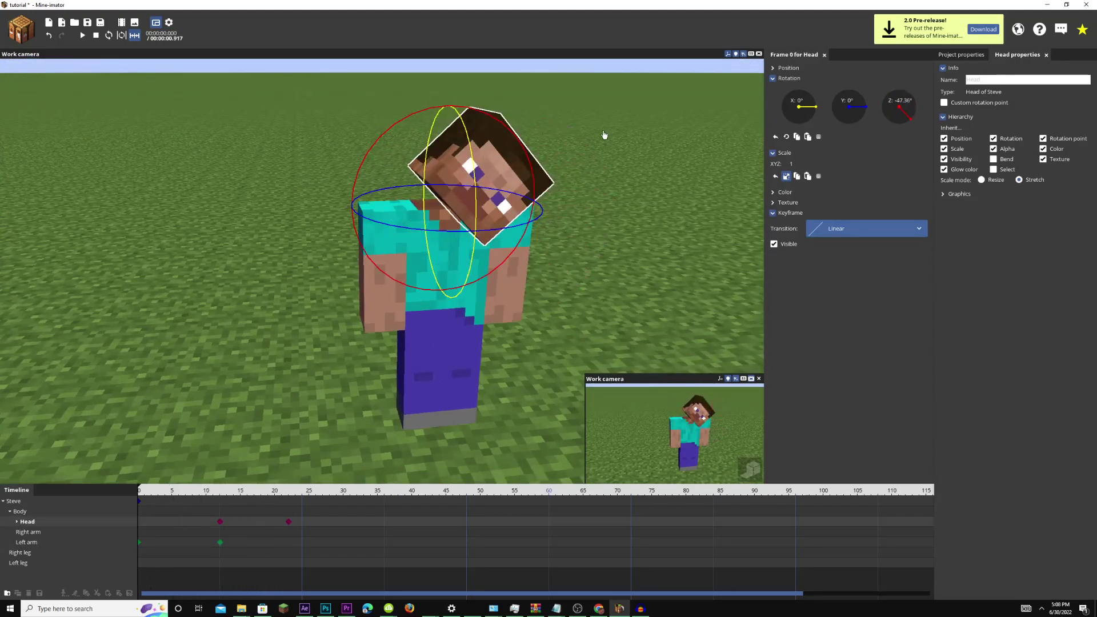
left_click(604, 135)
key("space")
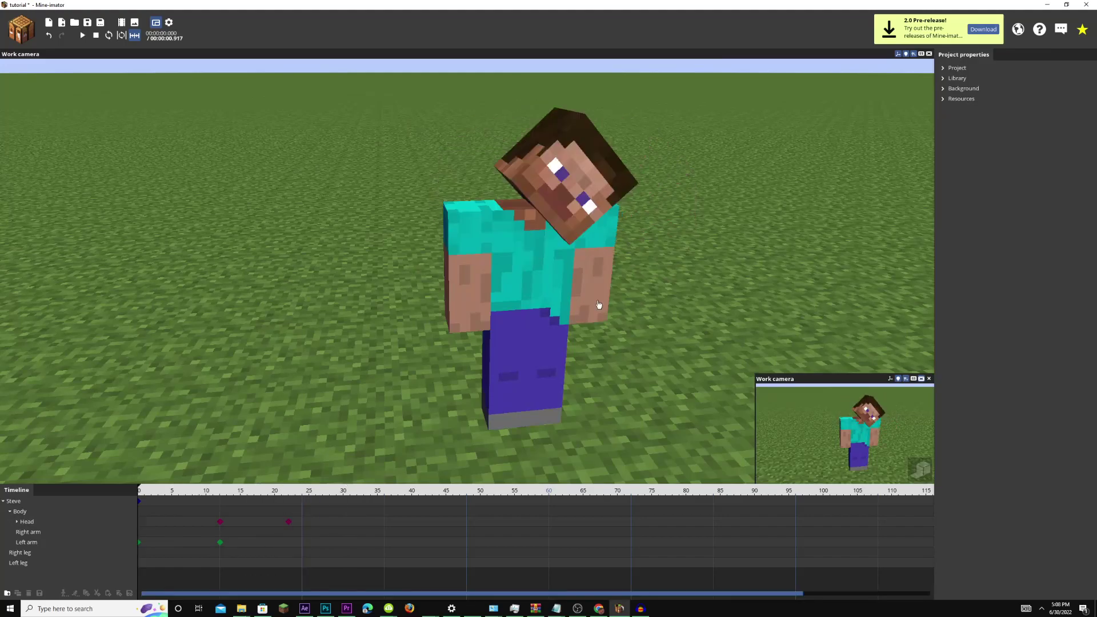
Set the left arm's keyframe transition at frame 0 to Ease in and out (cubic).
left_click(522, 264)
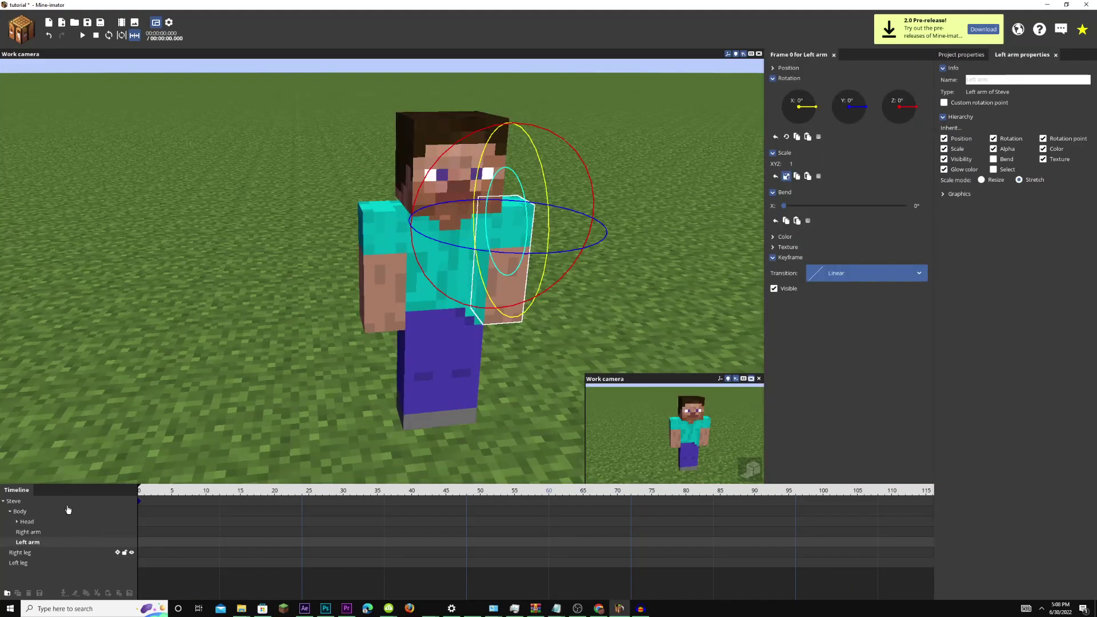
left_click_drag(560, 368, 563, 342)
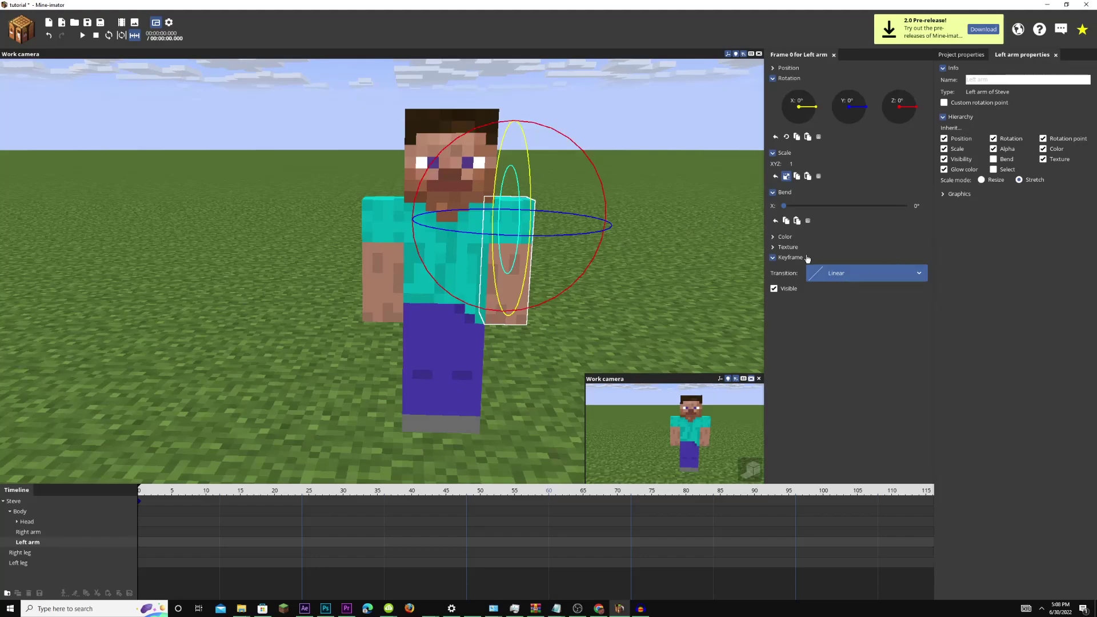
left_click(883, 278)
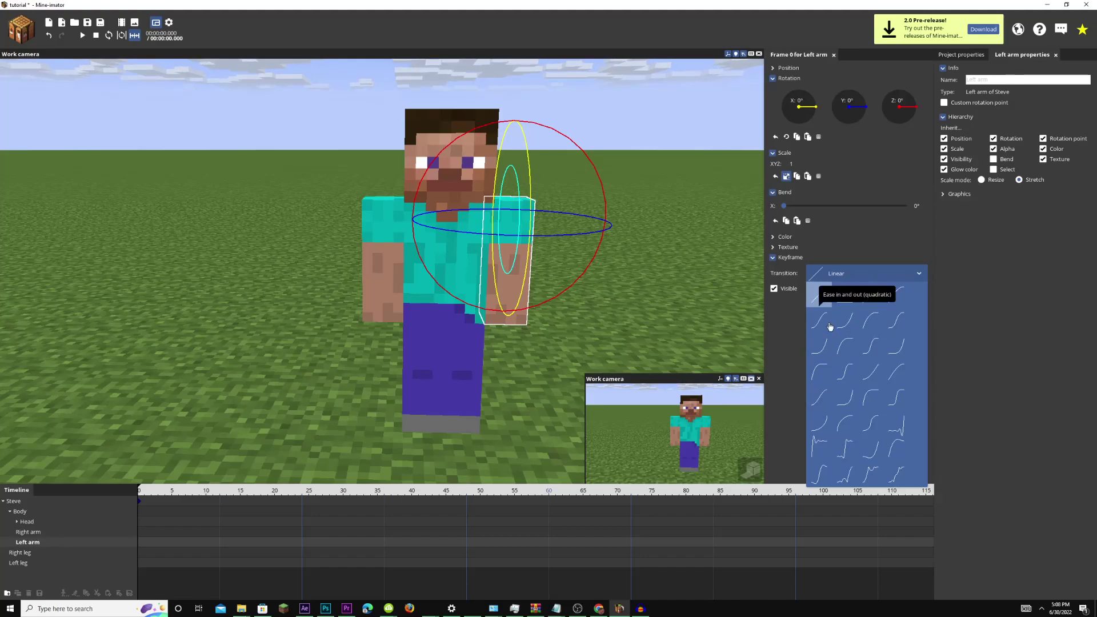
left_click(899, 328)
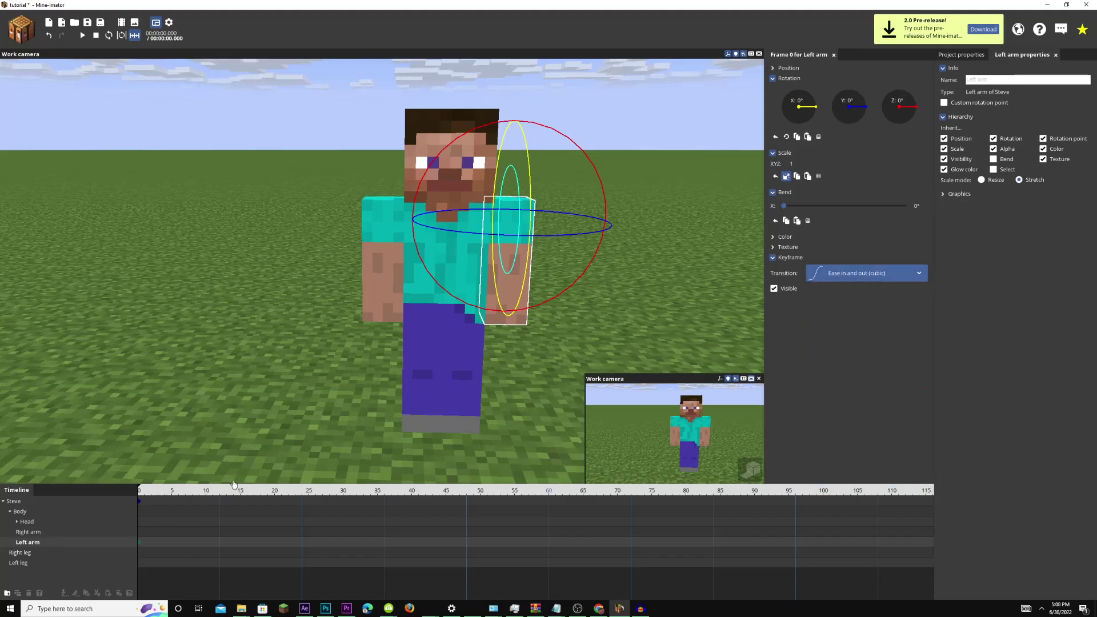
Rotate the left arm to about 118° on Z at frame 15 and play back the eased movement.
left_click(244, 496)
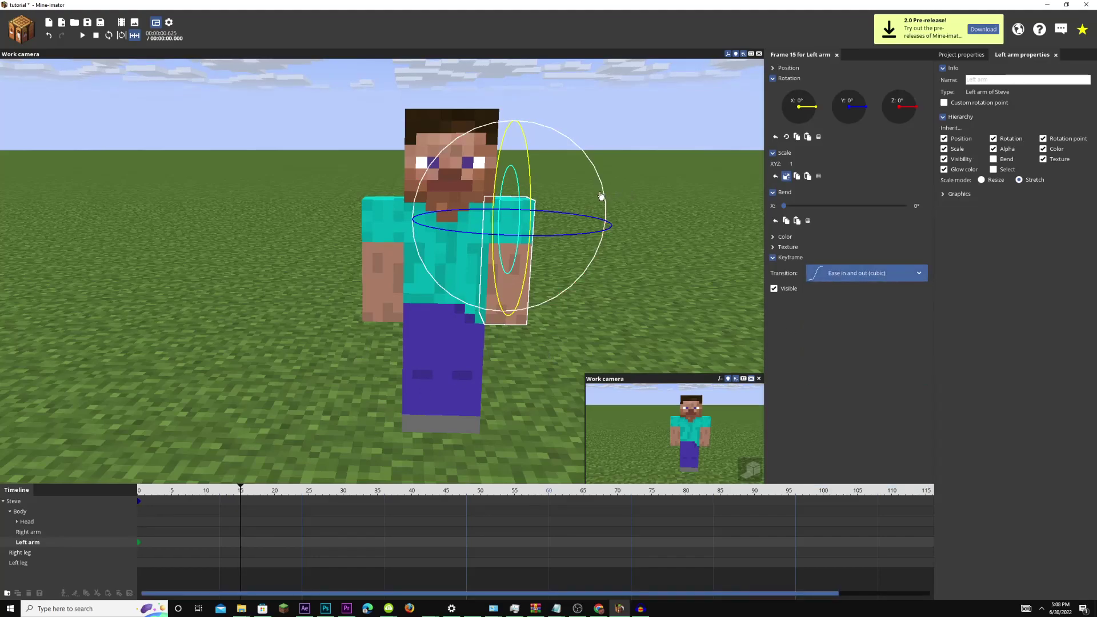
left_click_drag(605, 195, 571, 175)
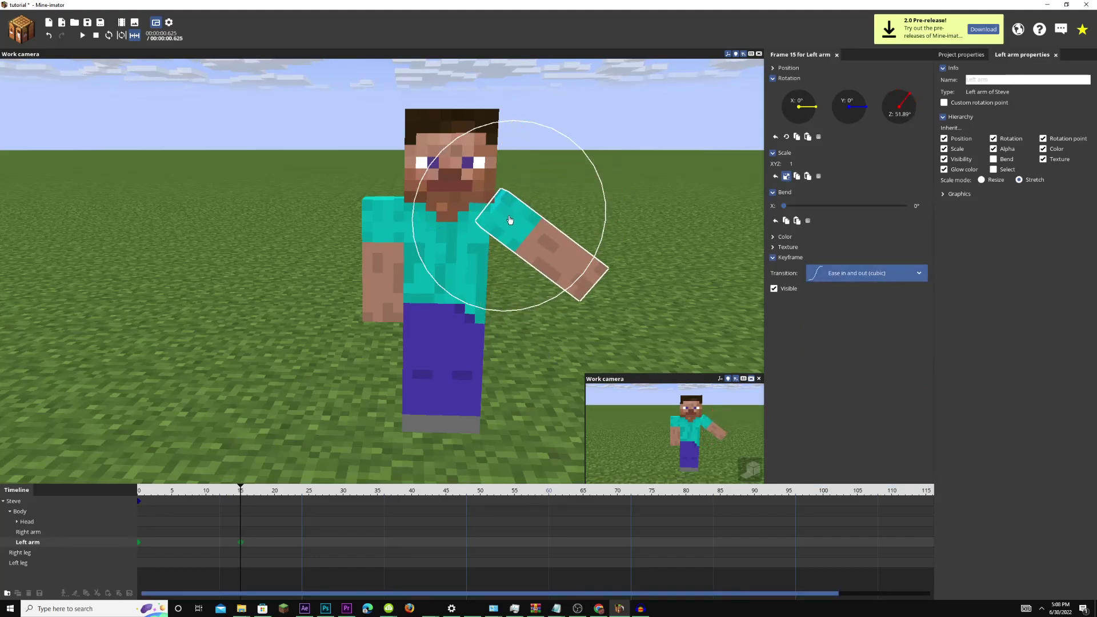
left_click_drag(510, 220, 497, 200)
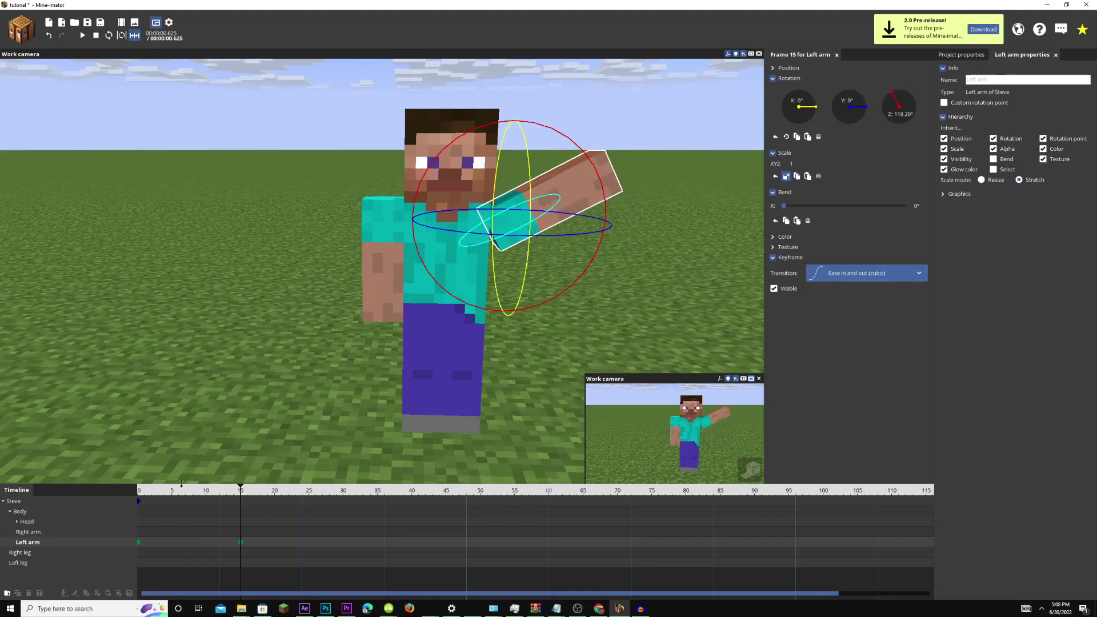
left_click(172, 412)
key("space")
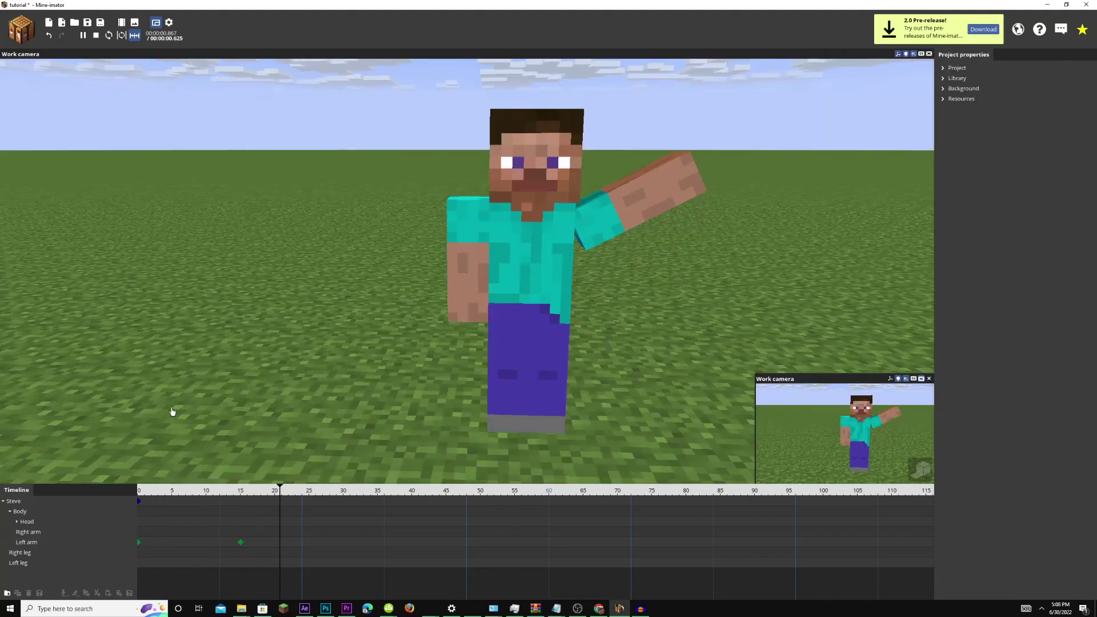
key("space")
Undo the left arm's rotation keyframe and its easing change.
key("ctrl+z")
key("ctrl+z")
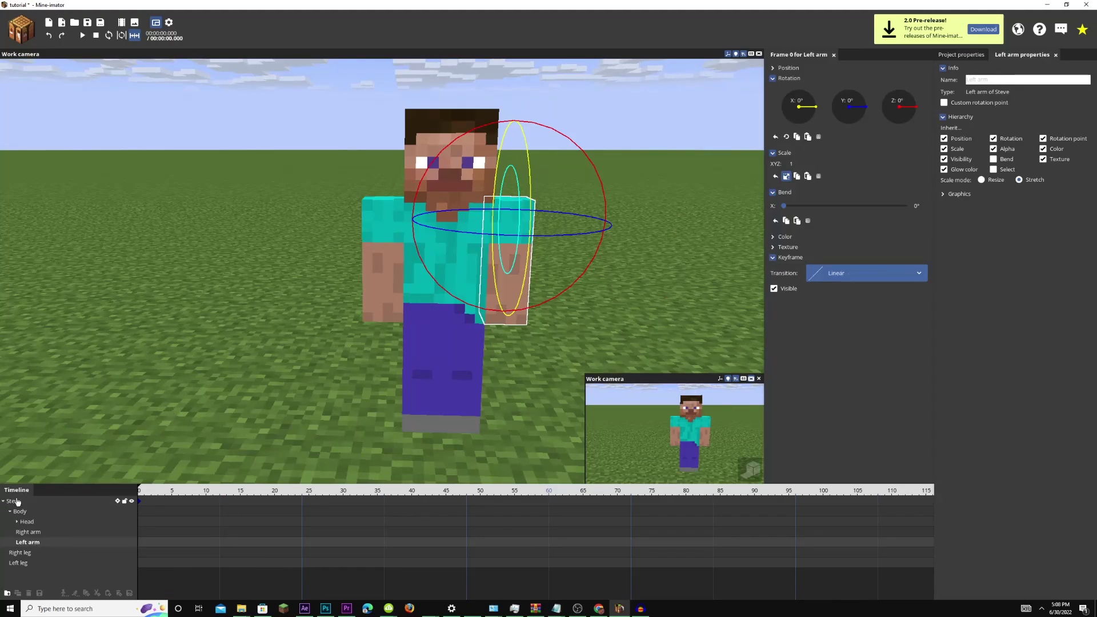
Select Steve's head and reveal its position settings and movement arrows.
left_click_drag(295, 357, 154, 285)
left_click_drag(412, 323, 433, 366)
left_click_drag(194, 394, 252, 351)
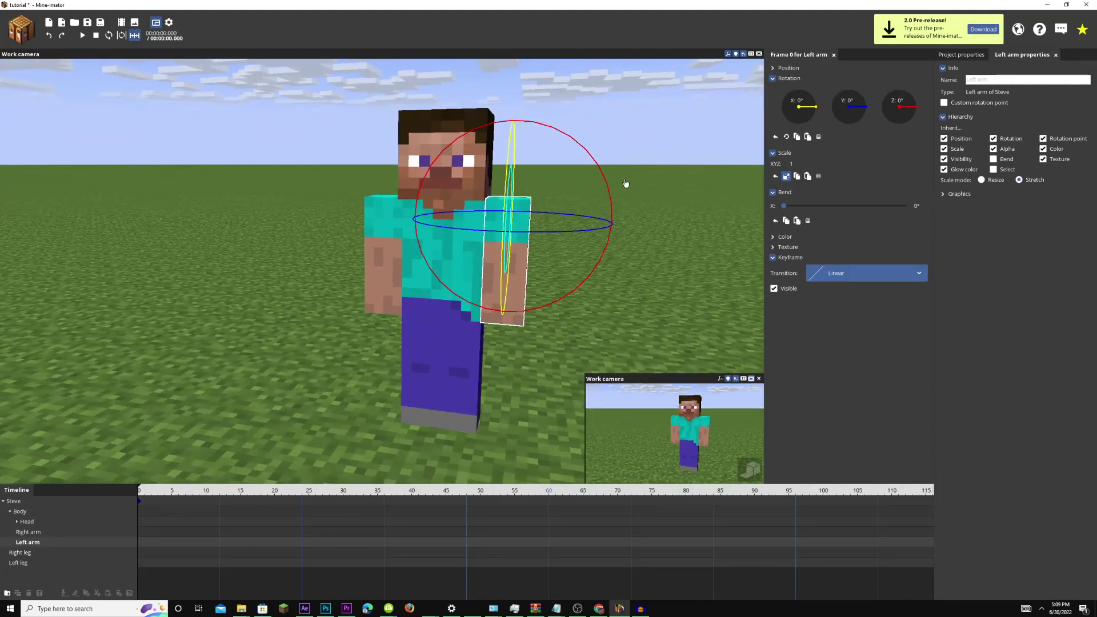
left_click_drag(626, 183, 592, 191)
left_click(16, 502)
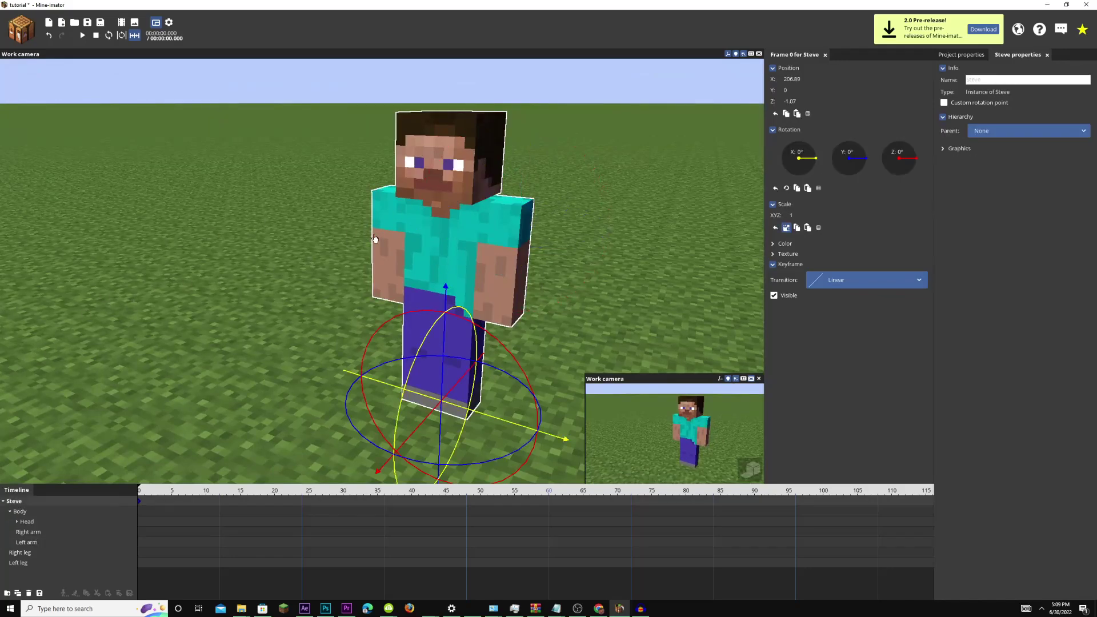
left_click(27, 522)
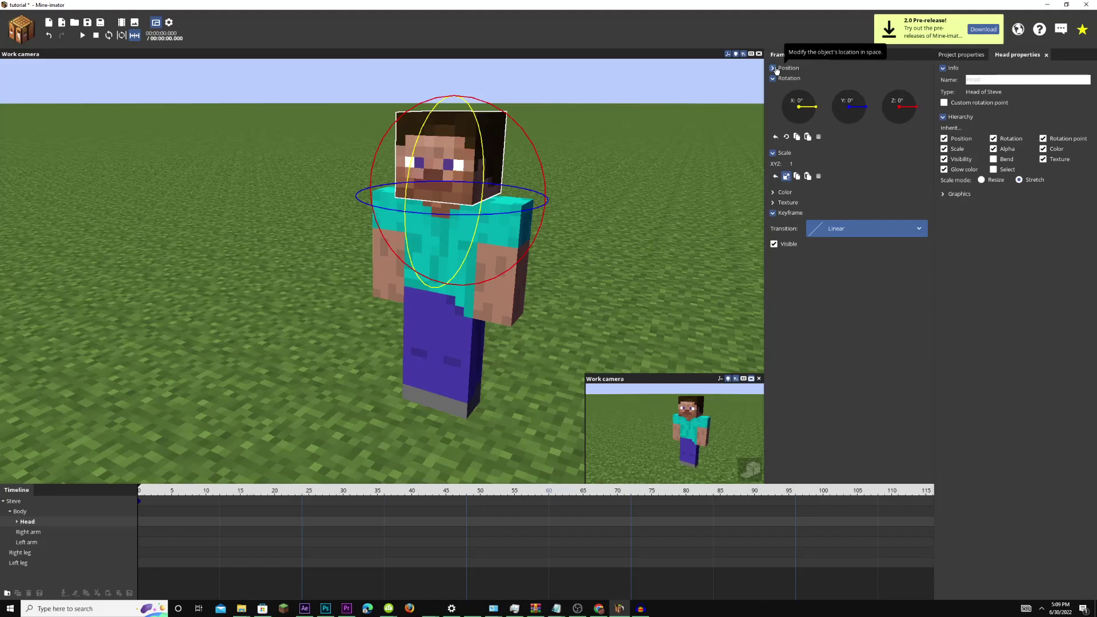
left_click(774, 68)
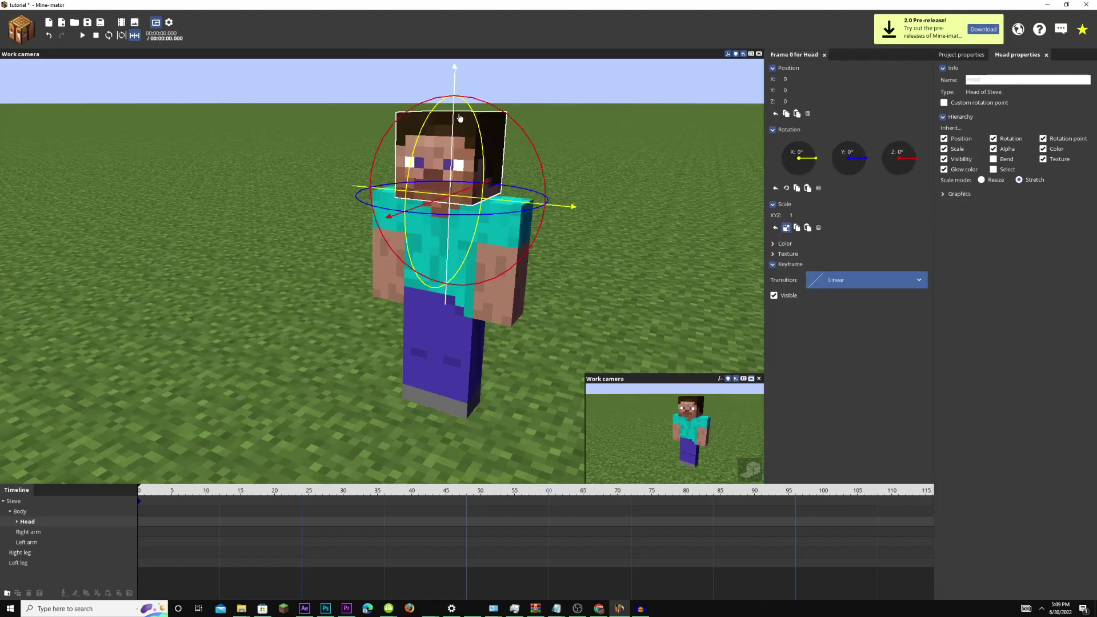
left_click_drag(704, 245, 692, 248)
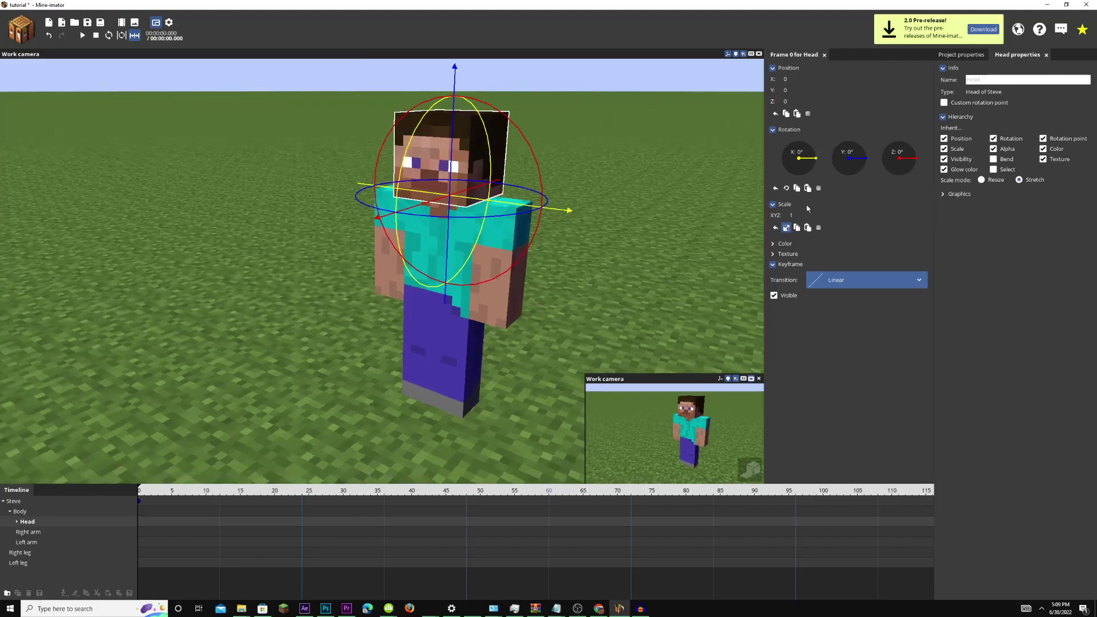
Try changing the size of Steve's head with its uniform XYZ scale, then deselect the head.
left_click_drag(564, 204, 566, 188)
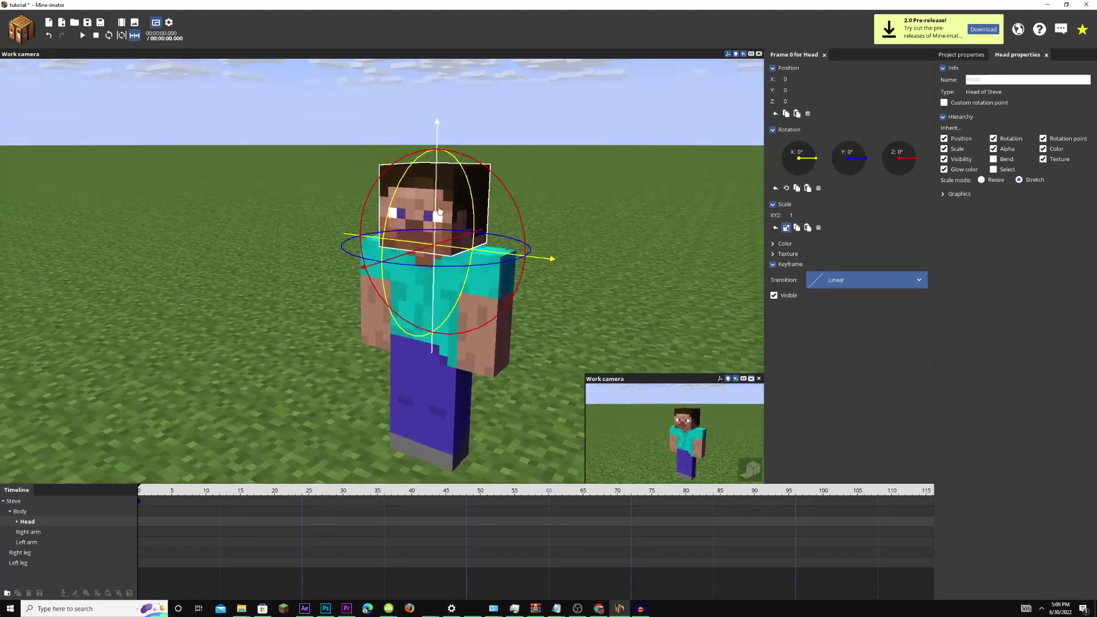
mouse_move(732, 165)
left_mouse_down()
mouse_move(700, 161)
mouse_move(725, 160)
left_mouse_up()
key("s")
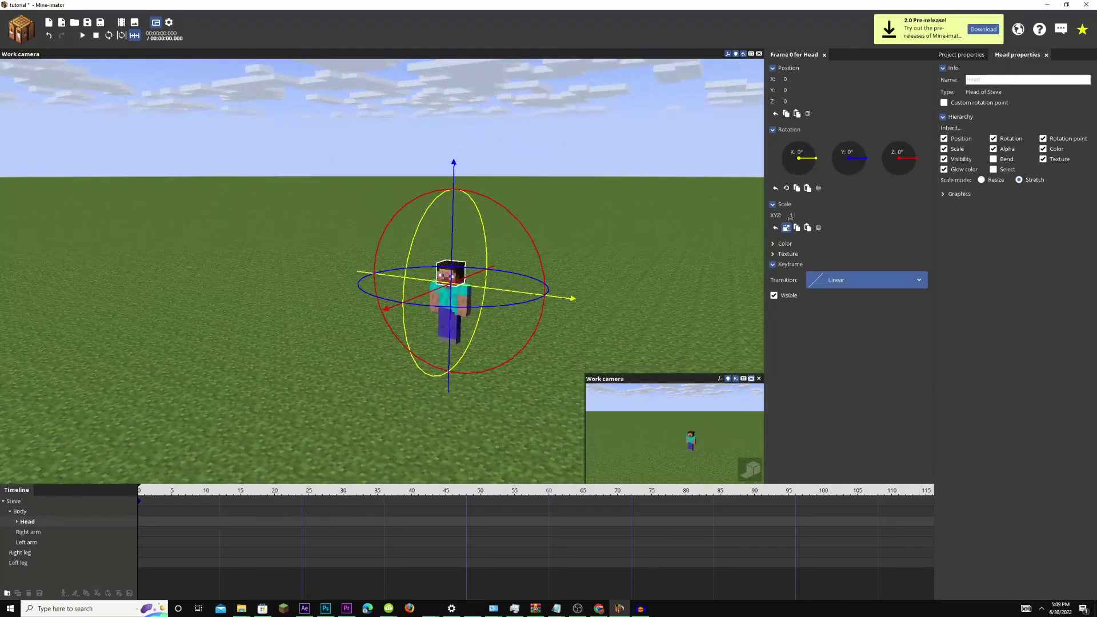
left_click_drag(791, 216, 850, 206)
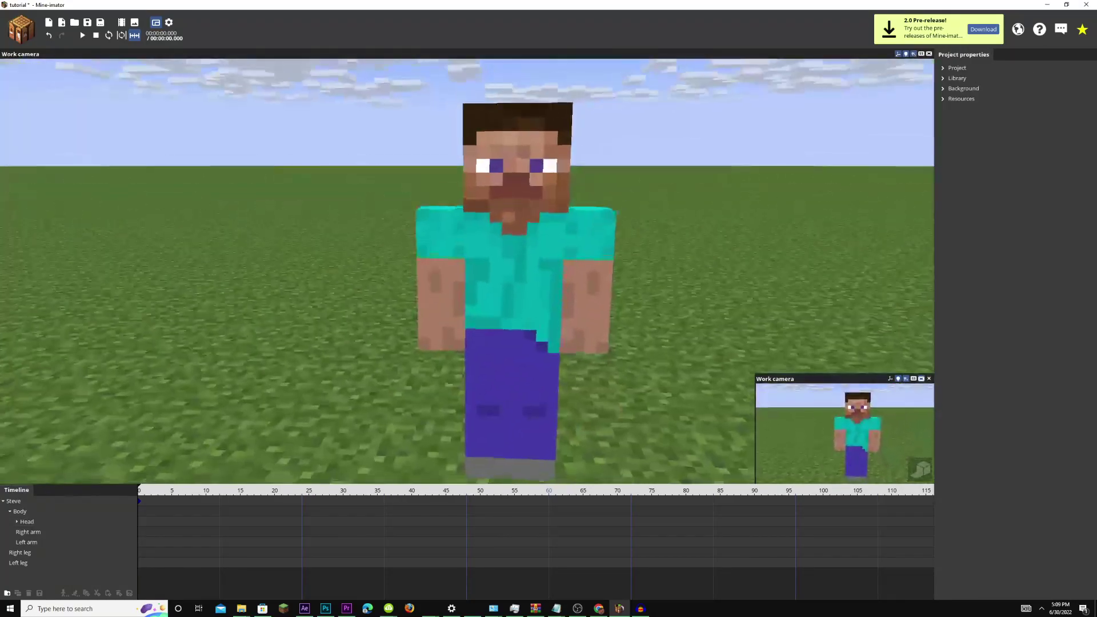
key("s")
key("s")
left_click_drag(56, 257, 30, 196)
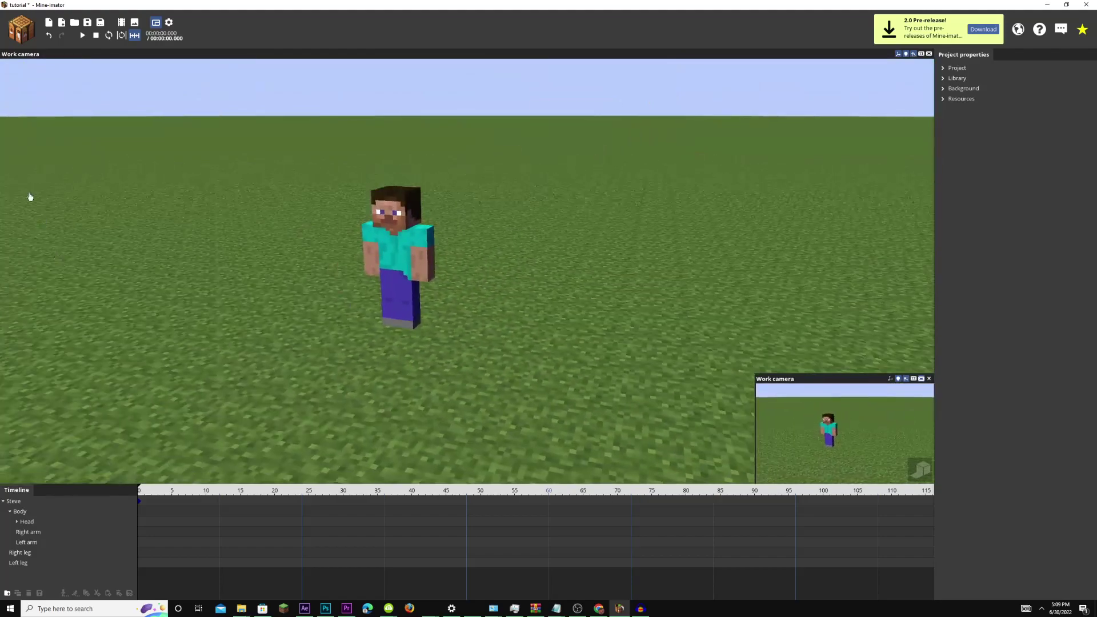
Create an audio track from the workbench and select it in the timeline.
left_click(24, 31)
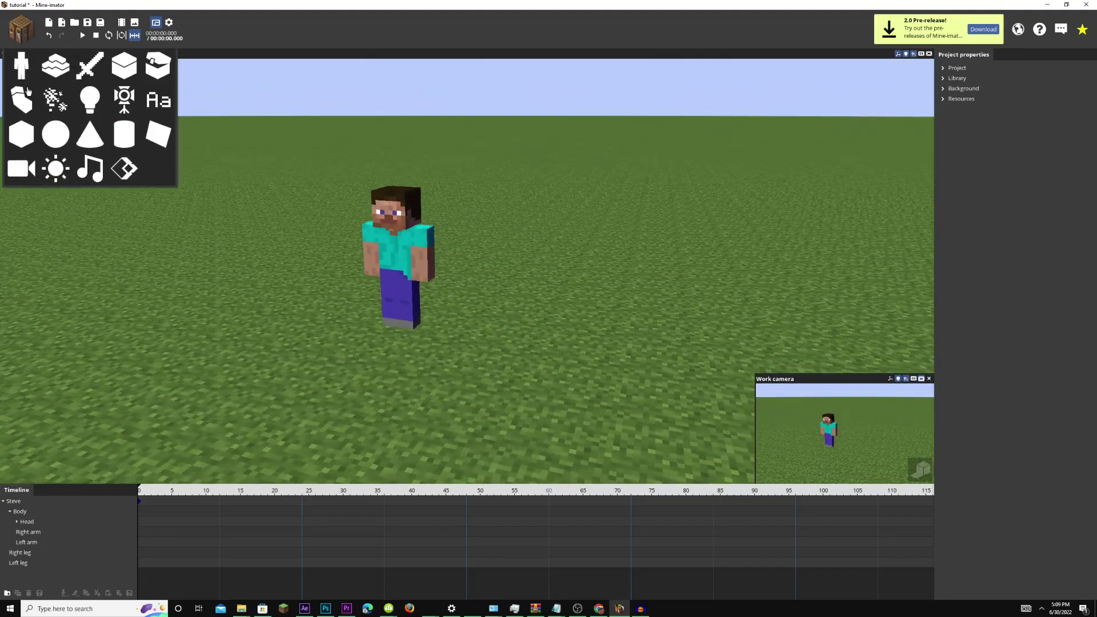
left_click(98, 175)
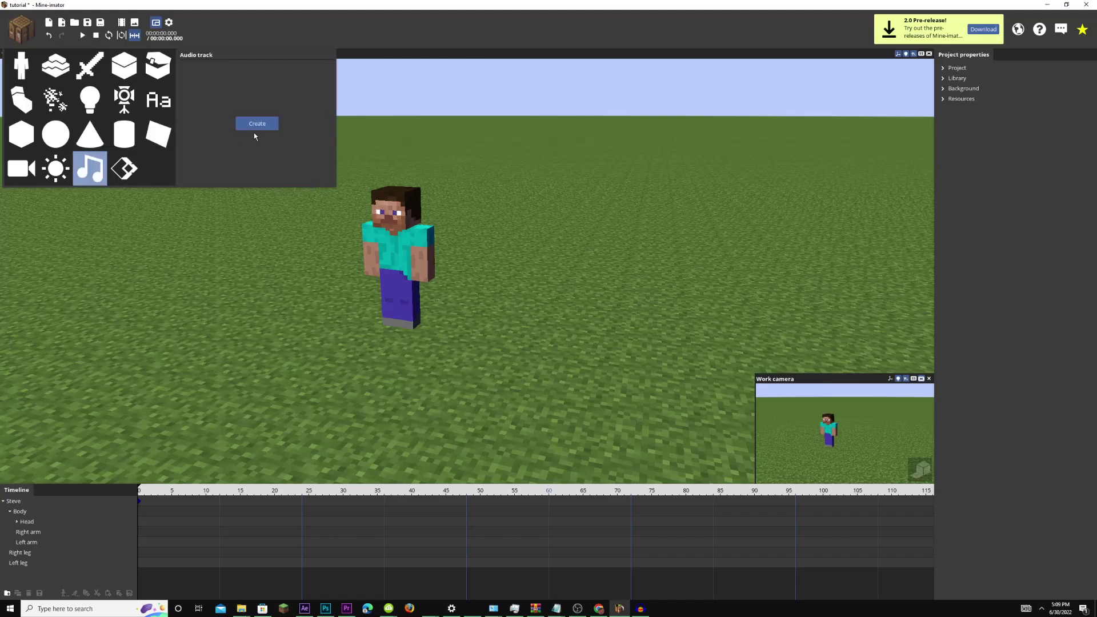
left_click(270, 124)
left_click(58, 573)
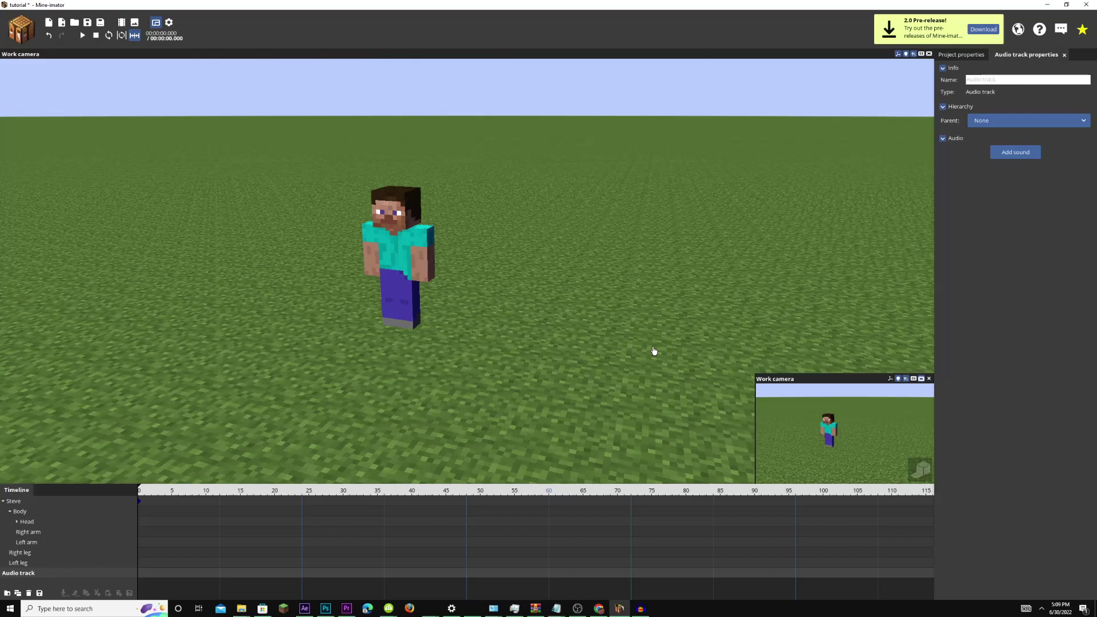
Add the sound voice1.mp3 from the PMP tutorial folder on the SAMSUNG (F:) drive to the audio track and play it back.
left_click(1010, 156)
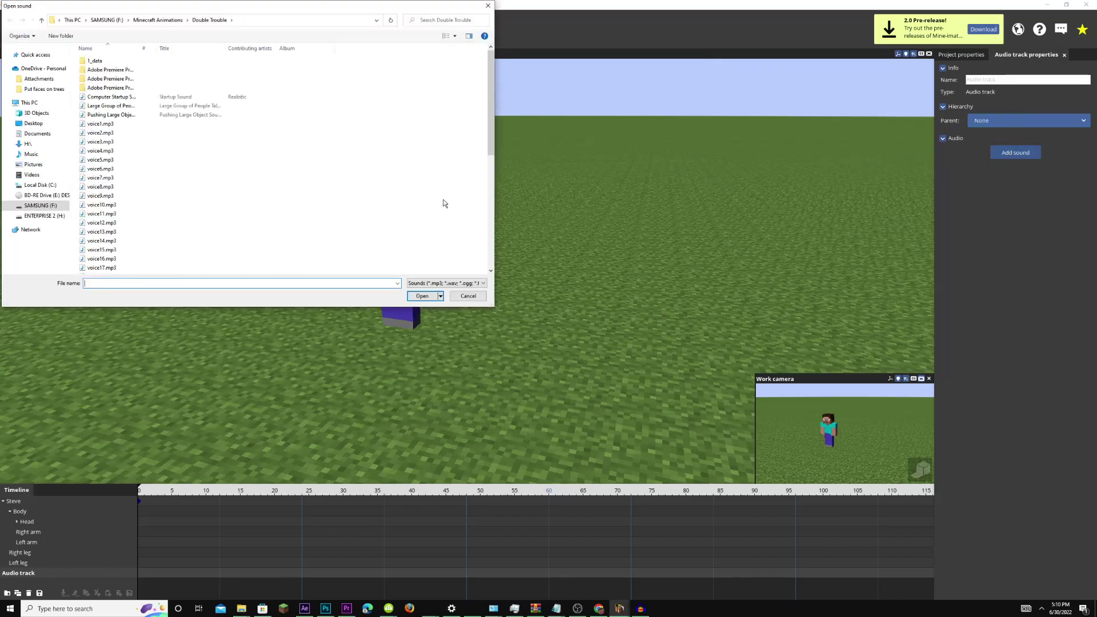
left_click(52, 206)
scroll(468, 196, "down", 15)
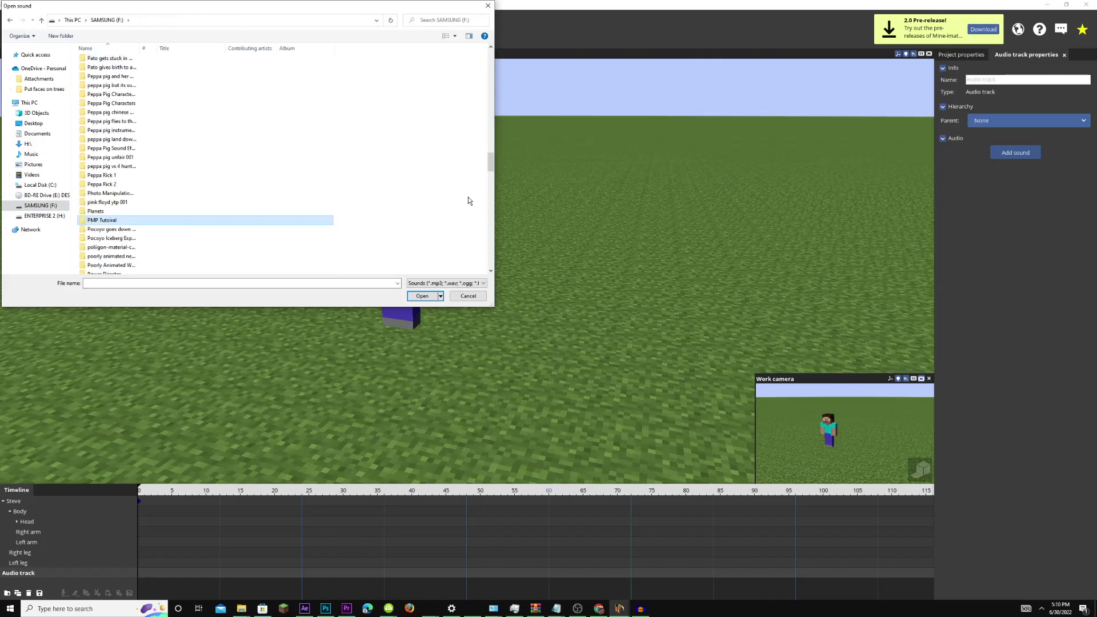
double_click(191, 221)
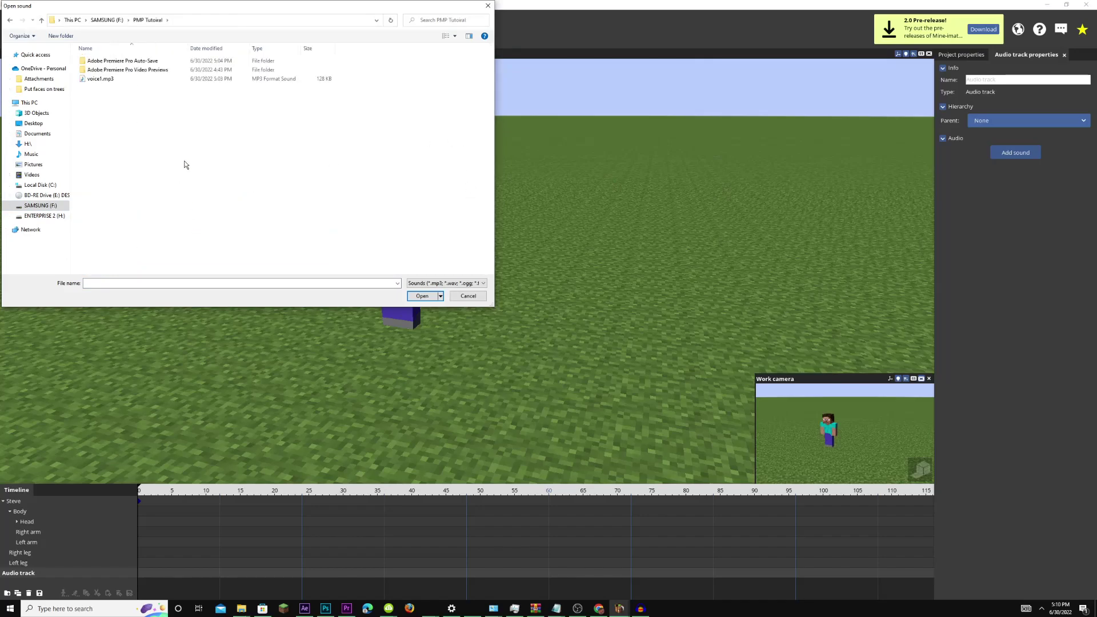
left_click(166, 81)
left_click(423, 296)
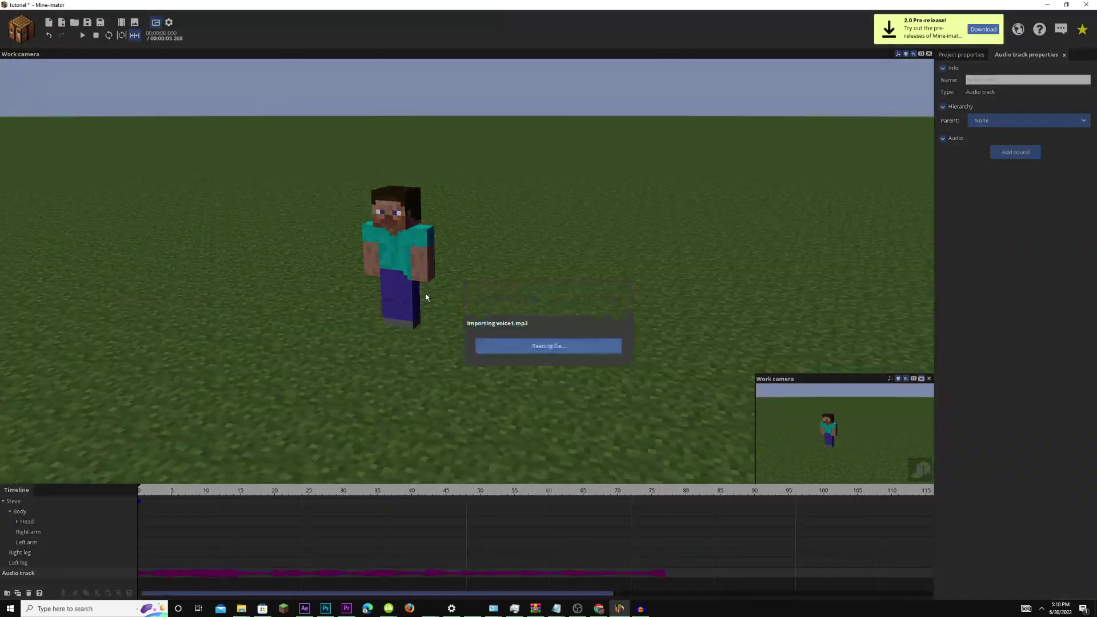
key("space")
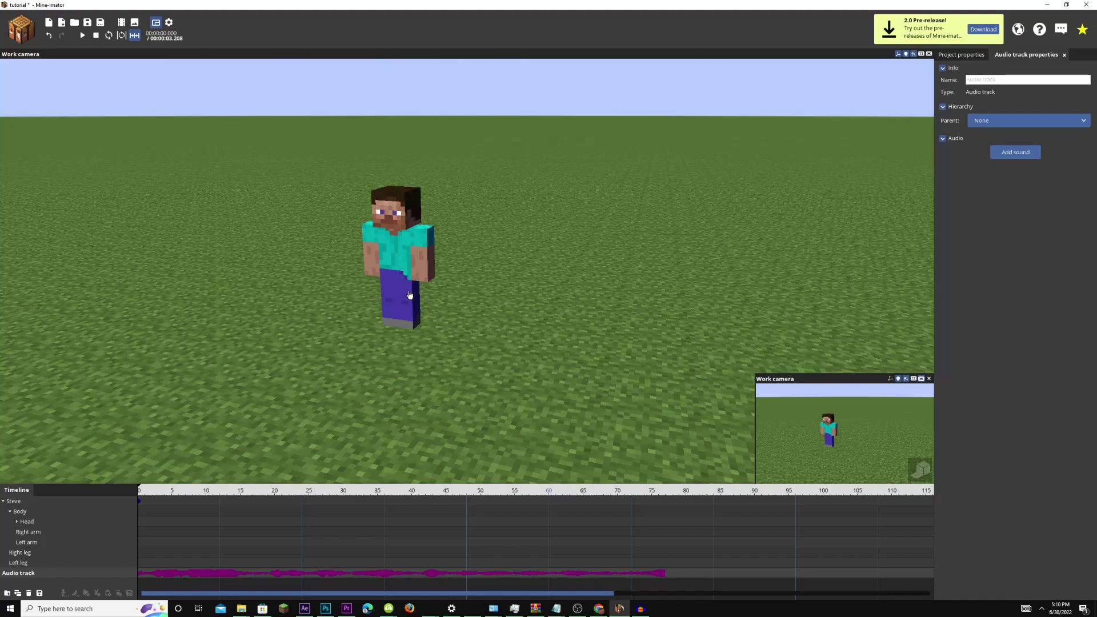
Delete the audio track from the timeline and undo the deletion.
left_click_drag(370, 334, 347, 335)
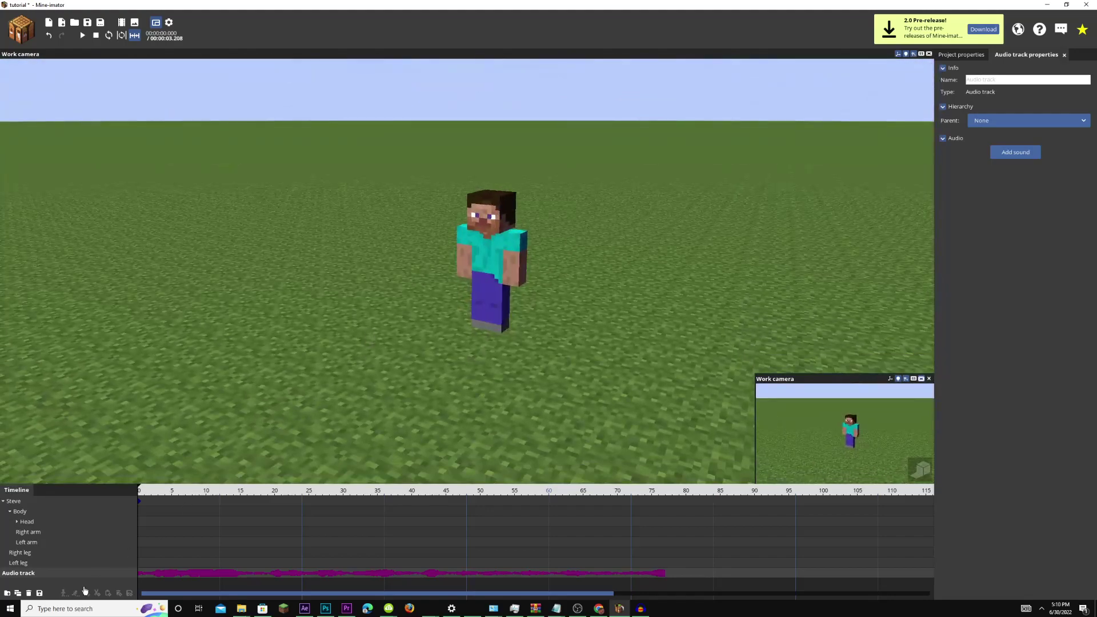
left_click(29, 593)
mouse_move(393, 361)
left_mouse_down()
mouse_move(447, 378)
mouse_move(423, 357)
mouse_move(379, 363)
left_mouse_up()
key("ctrl+z")
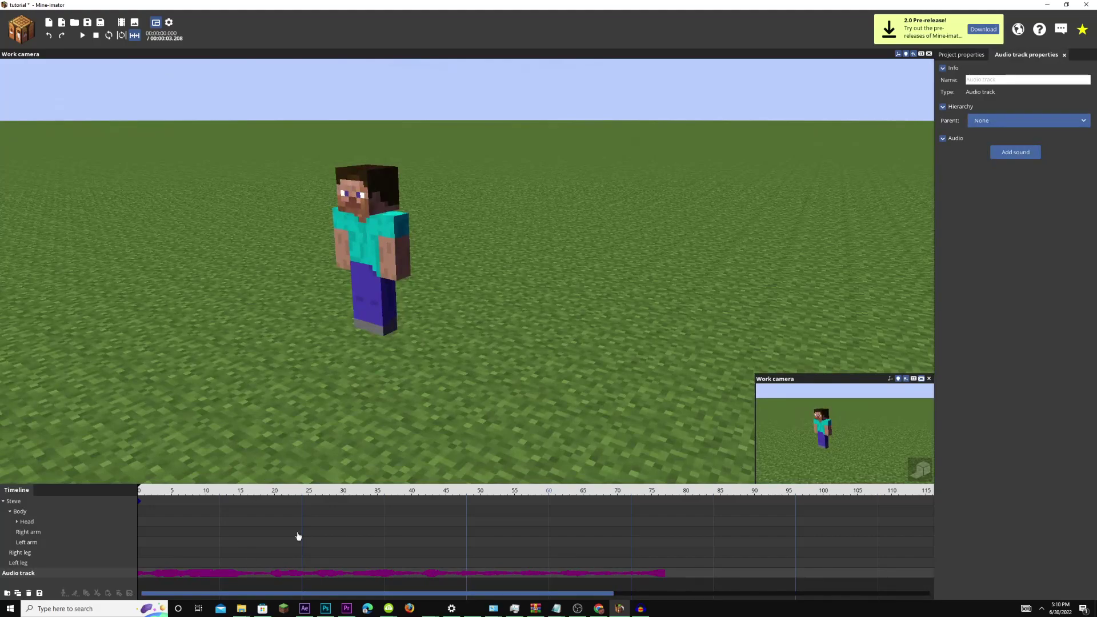
Play back the timeline to hear the audio track, then deselect it.
key("space")
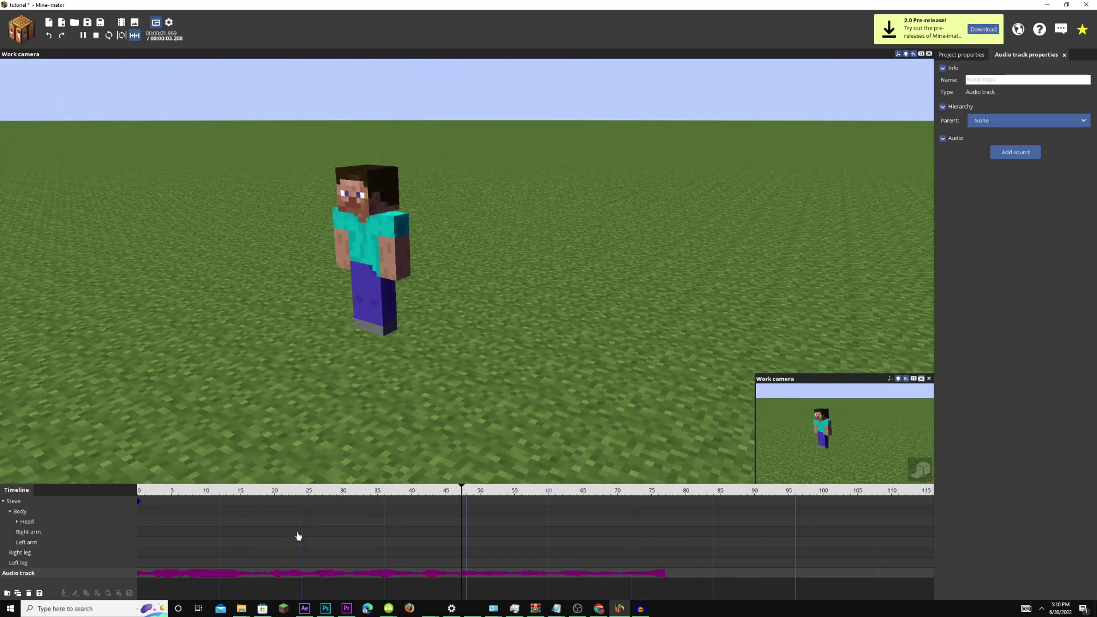
left_click_drag(379, 444, 263, 395)
left_click(380, 445)
key("w")
key("w")
key("s")
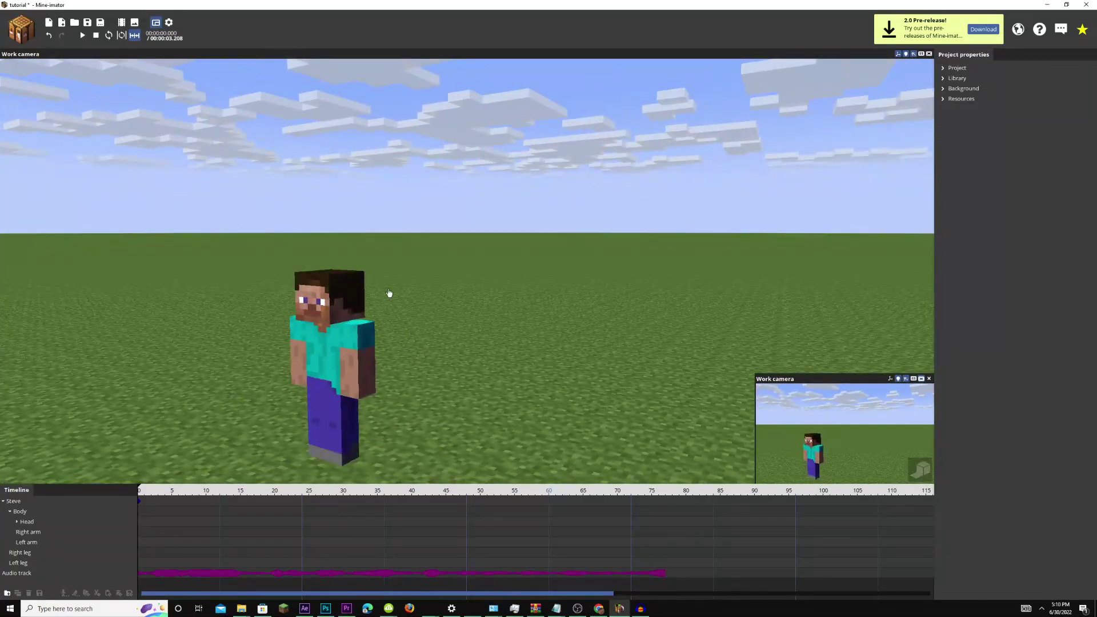
Select Steve from a side view and set his frame 0 keyframe transition to Ease in and out (cubic).
left_click_drag(472, 299, 458, 228)
key("s")
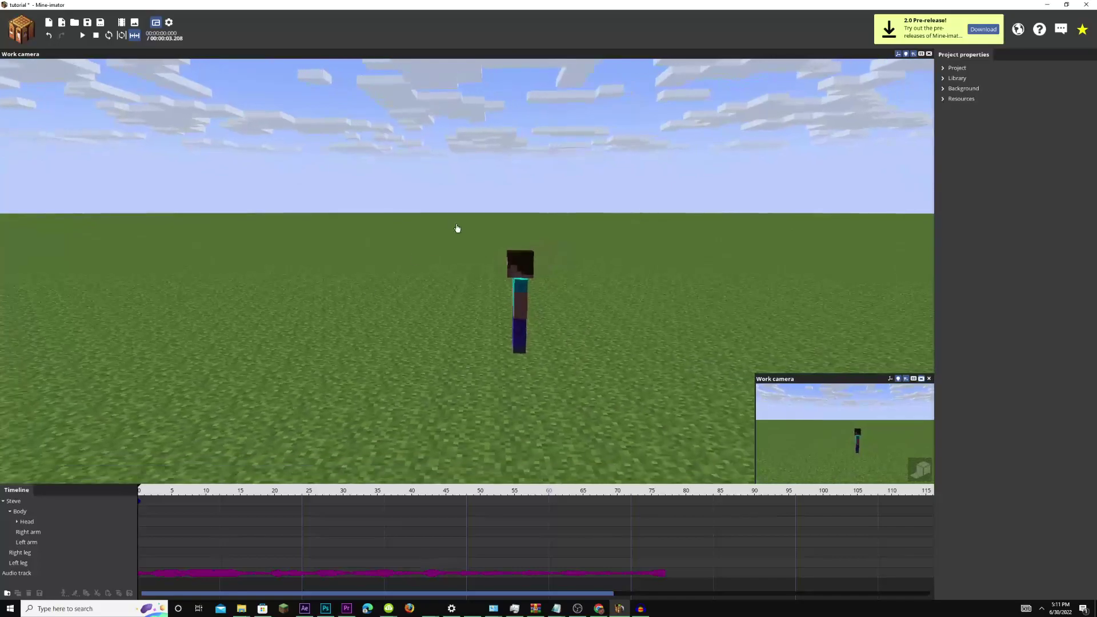
left_click(510, 294)
left_click(833, 283)
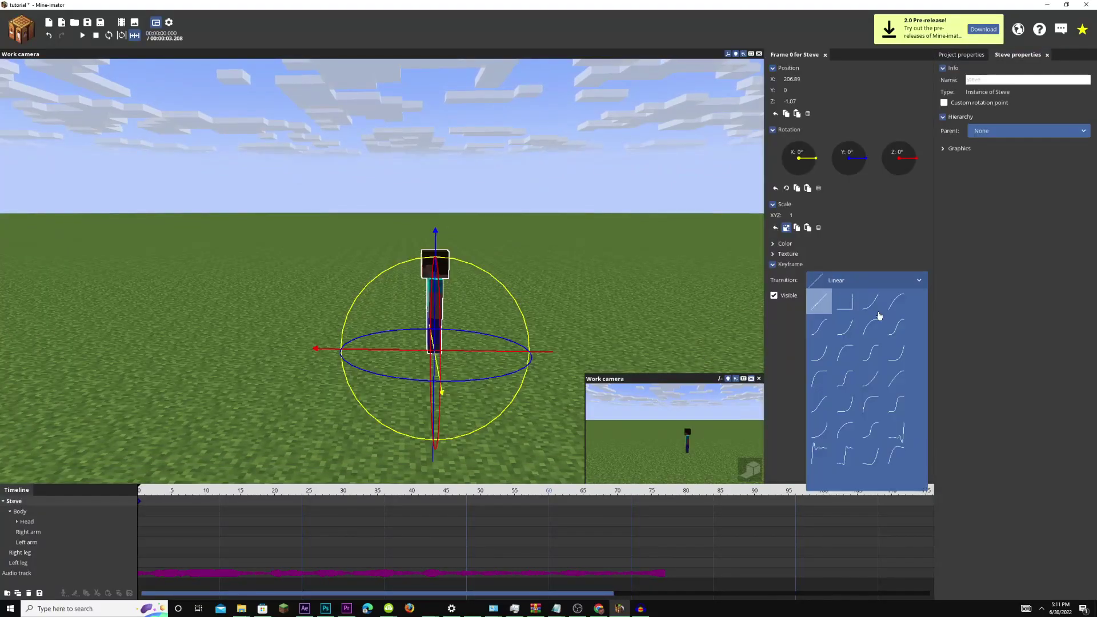
left_click(903, 328)
Move Steve forward along X at frame 18, return to frame 0 and select his first keyframe.
key("space")
key("space")
left_click_drag(328, 350, 80, 350)
left_click_drag(232, 491, 131, 489)
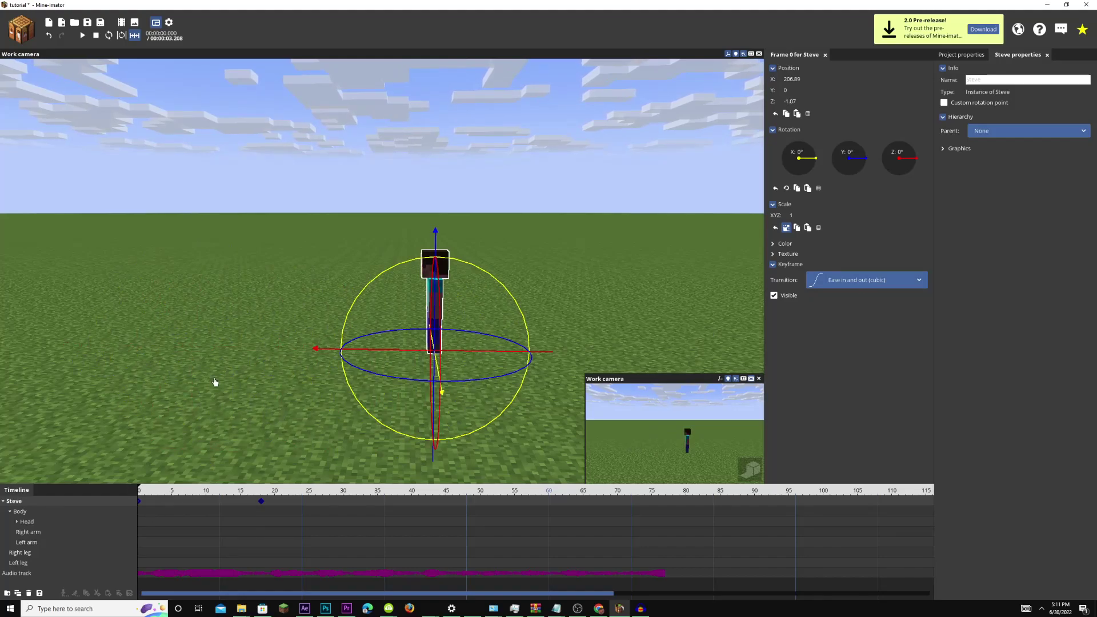
left_click(139, 503)
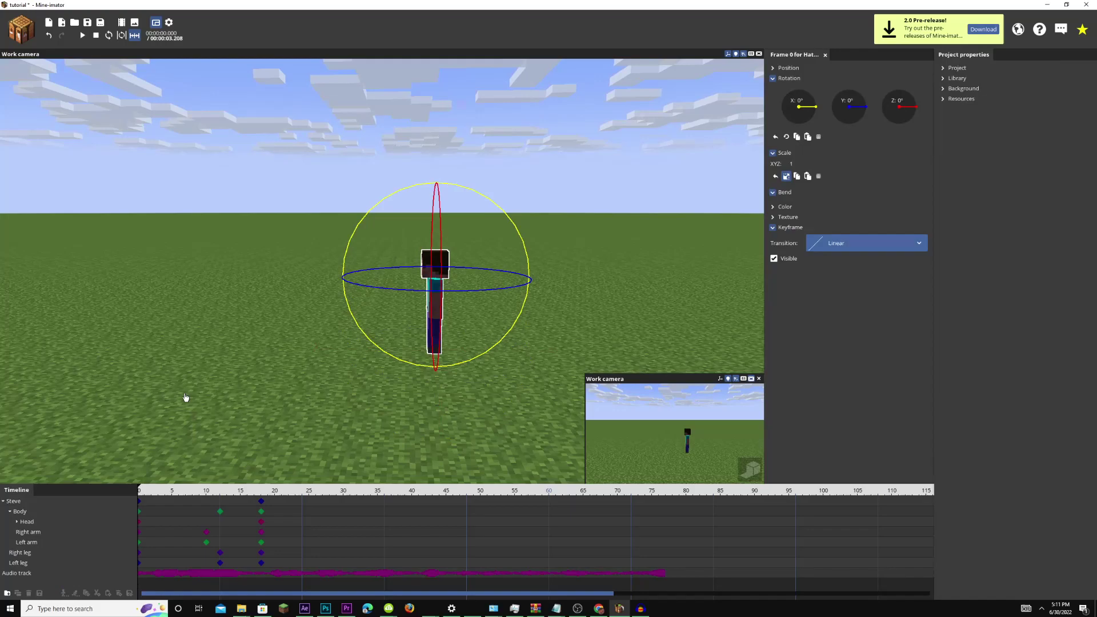
Play back Steve's walking animation and undo its movement and body-part keyframes.
left_click(186, 398)
key("space")
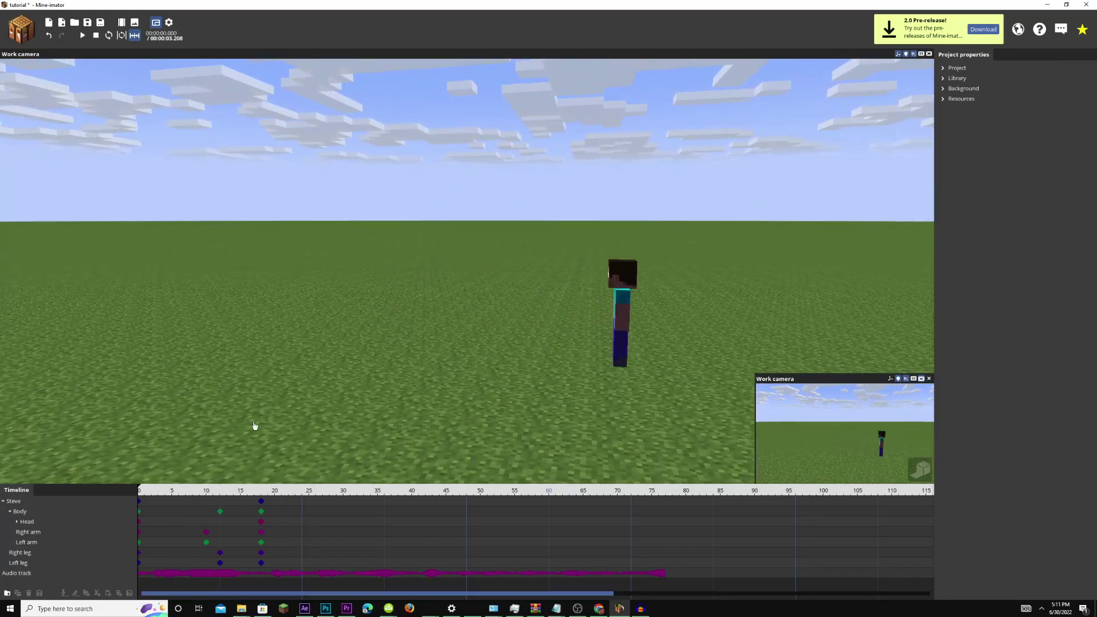
left_click(521, 369)
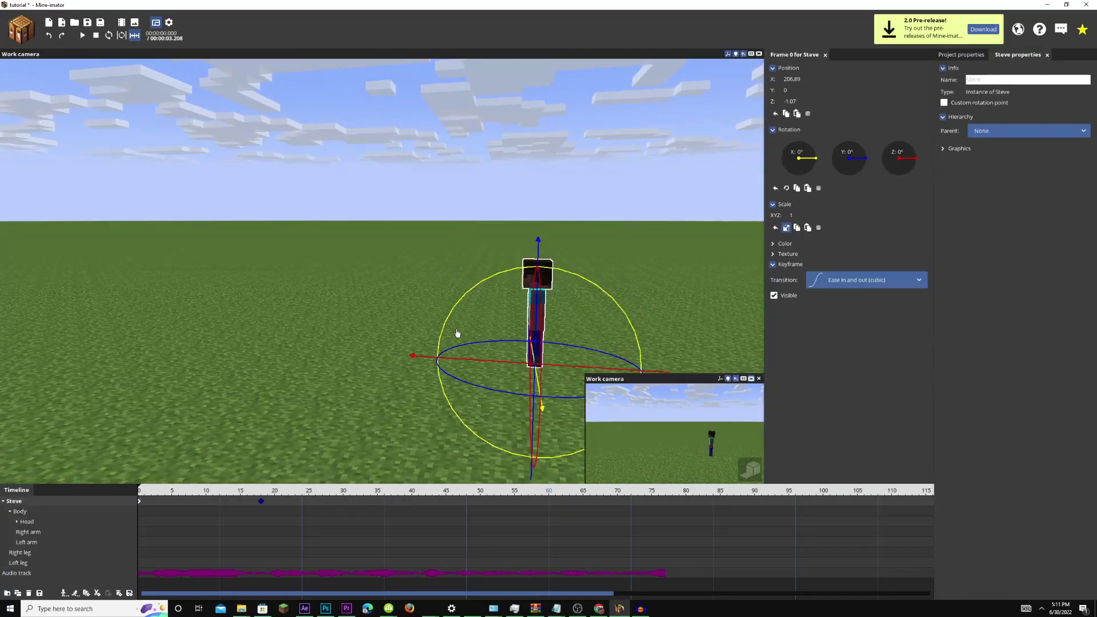
left_click(458, 334)
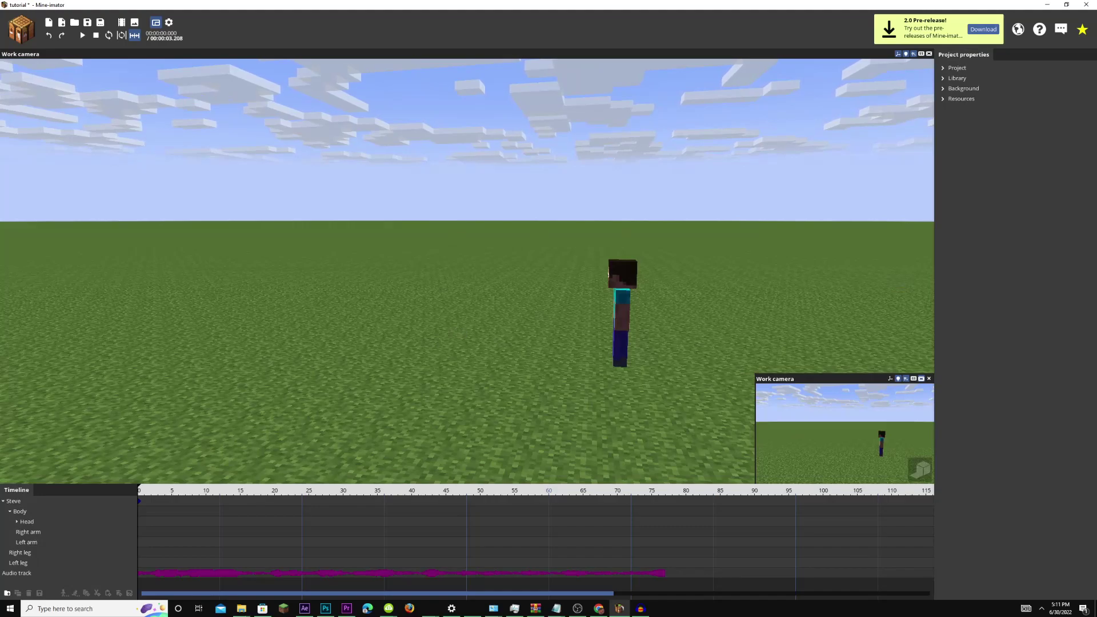
key("w")
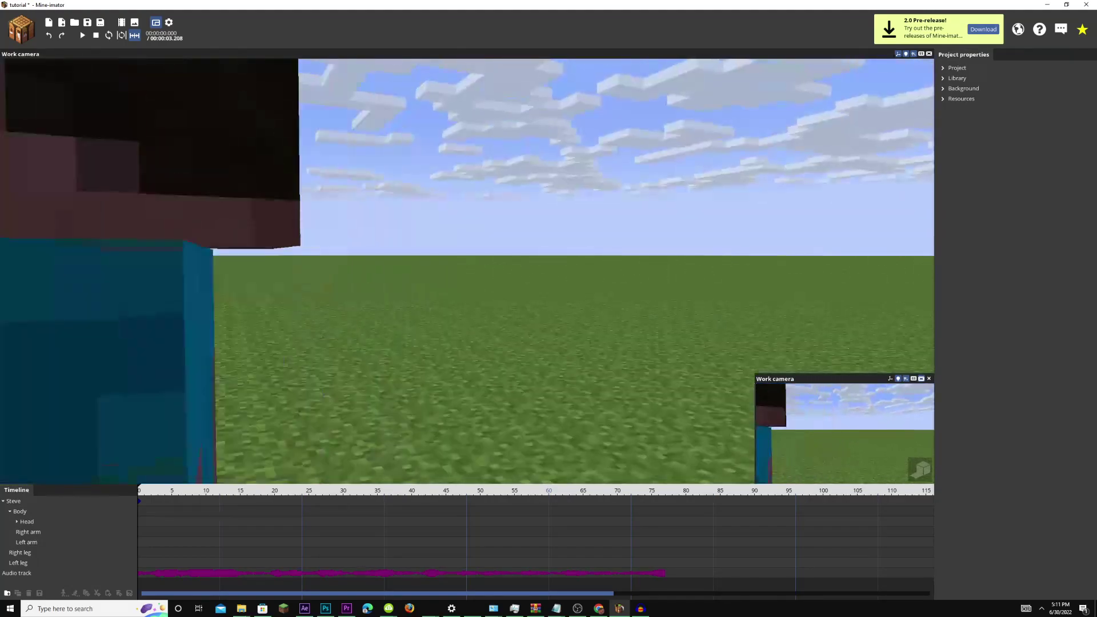
key("s")
key("w")
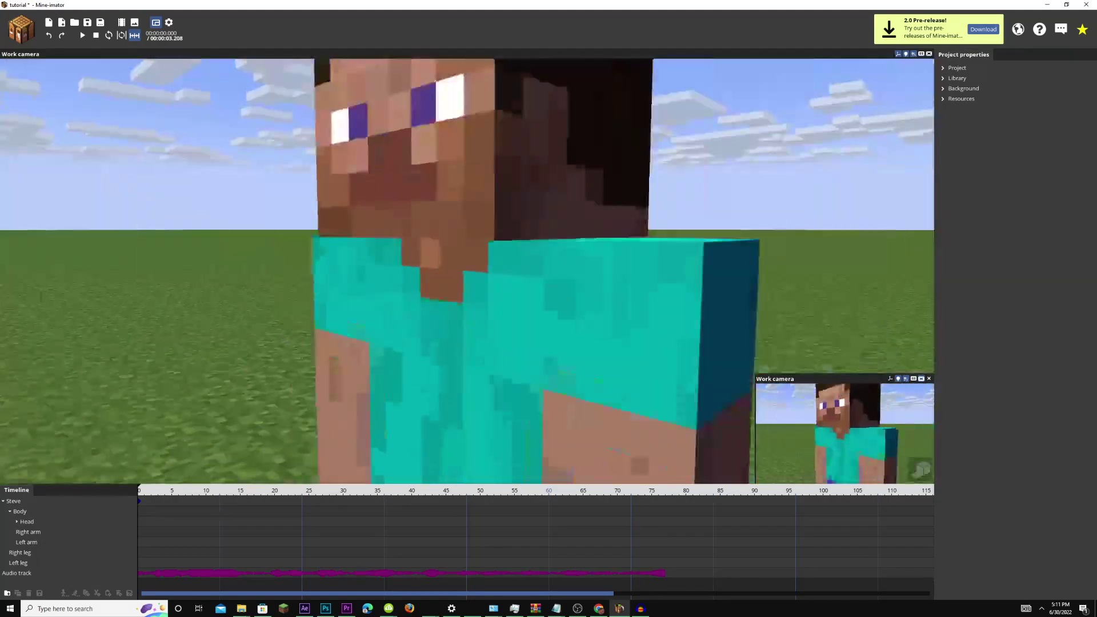
key("s")
key("w")
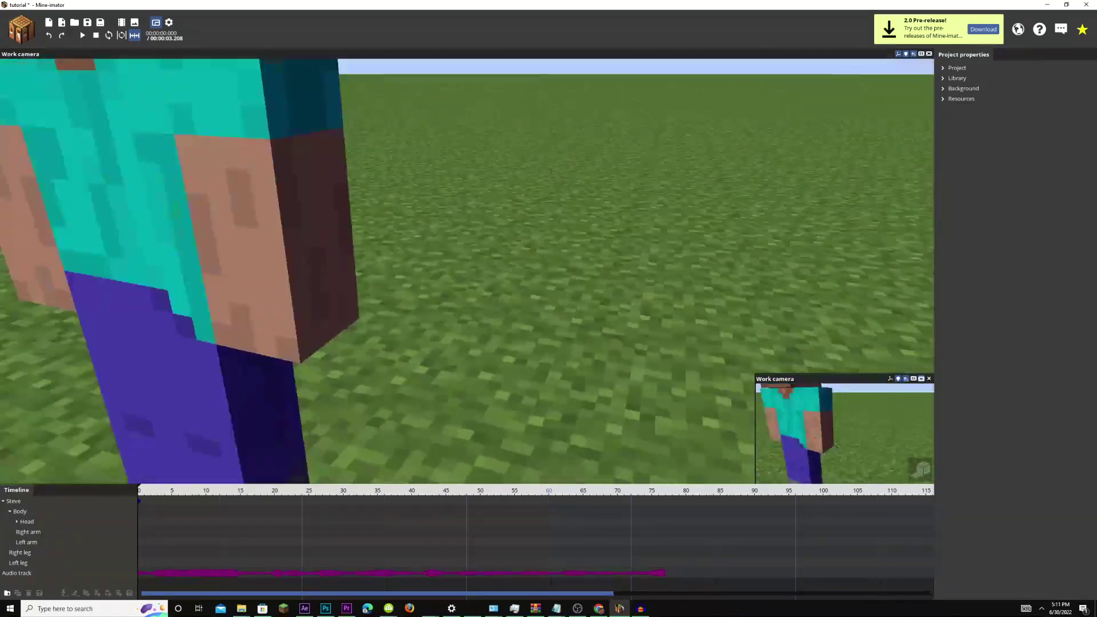
key("s")
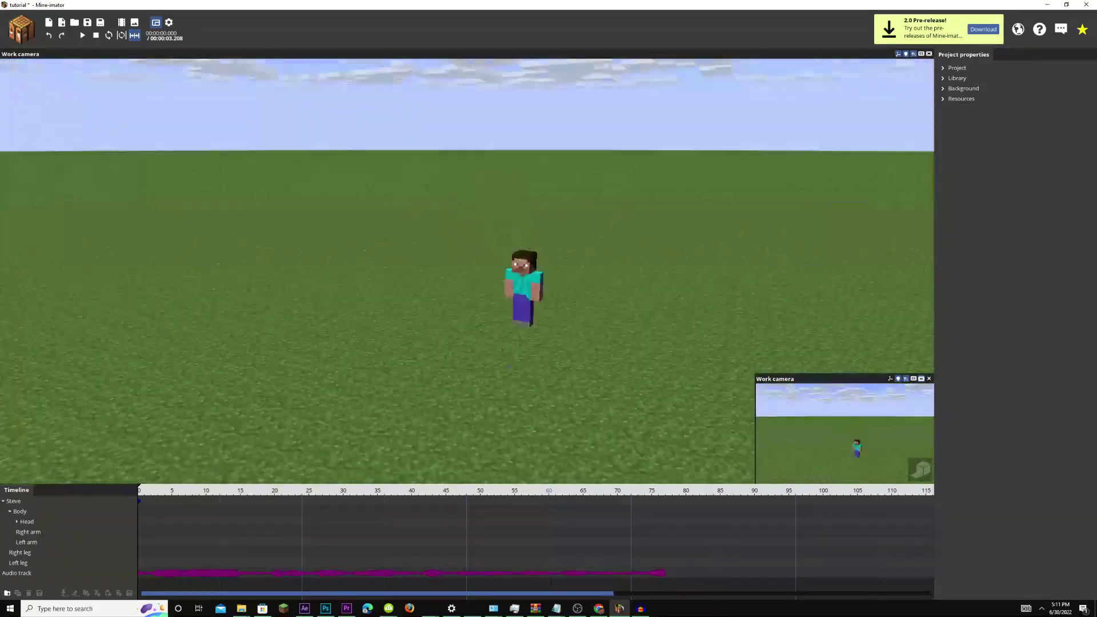
key("w")
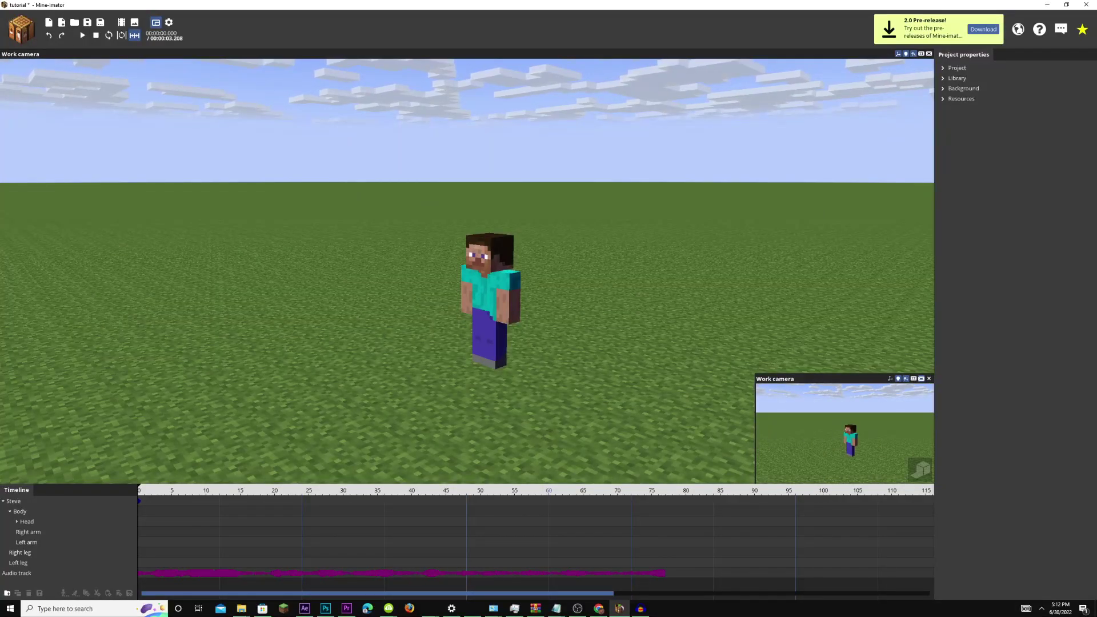
left_click_drag(467, 272, 511, 302)
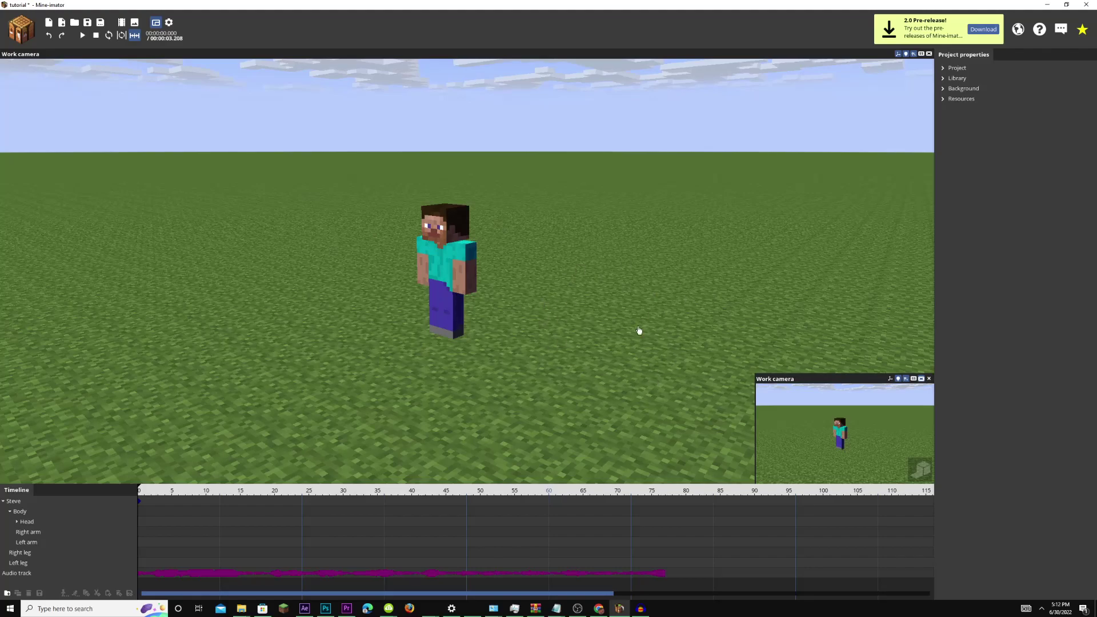
left_click_drag(649, 265, 639, 257)
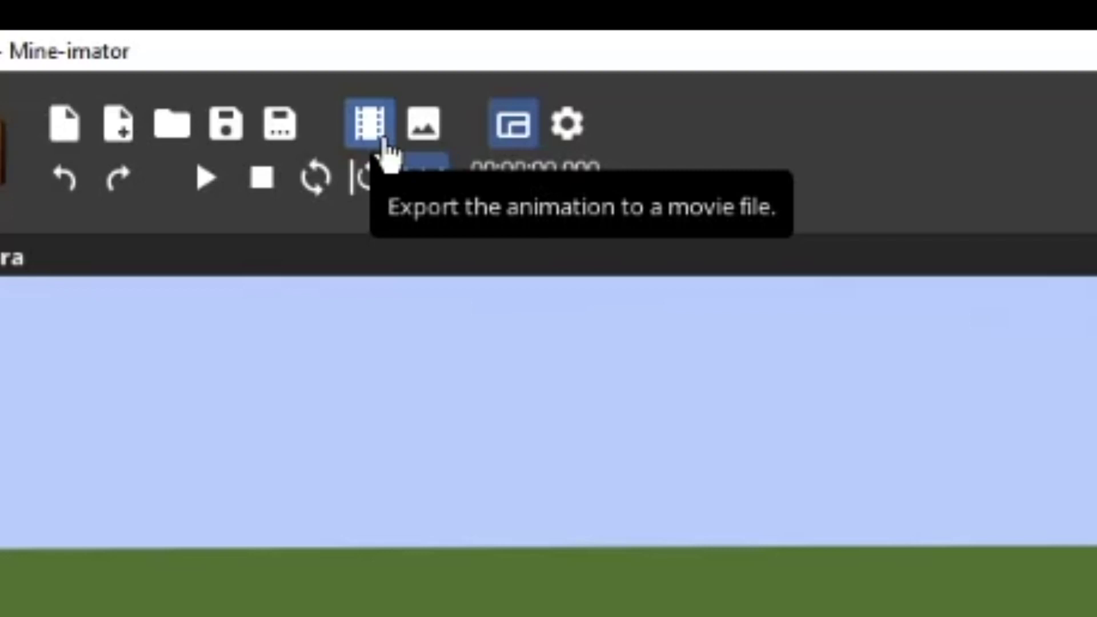
Open the movie export settings and review the available video sizes, formats, video qualities and framerates.
left_click(377, 137)
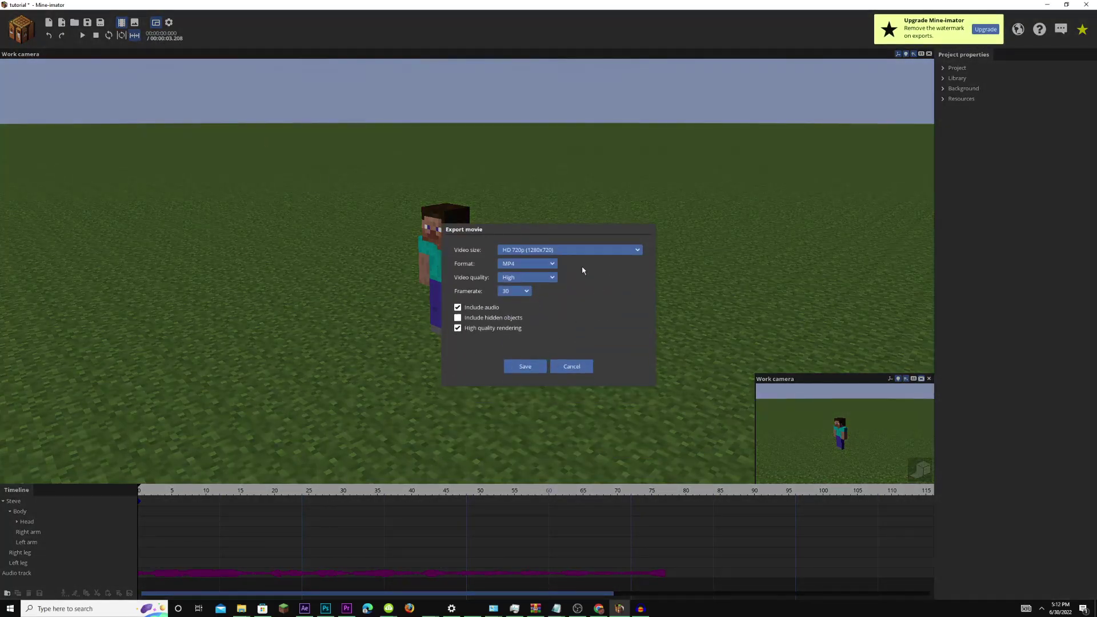
left_click(545, 252)
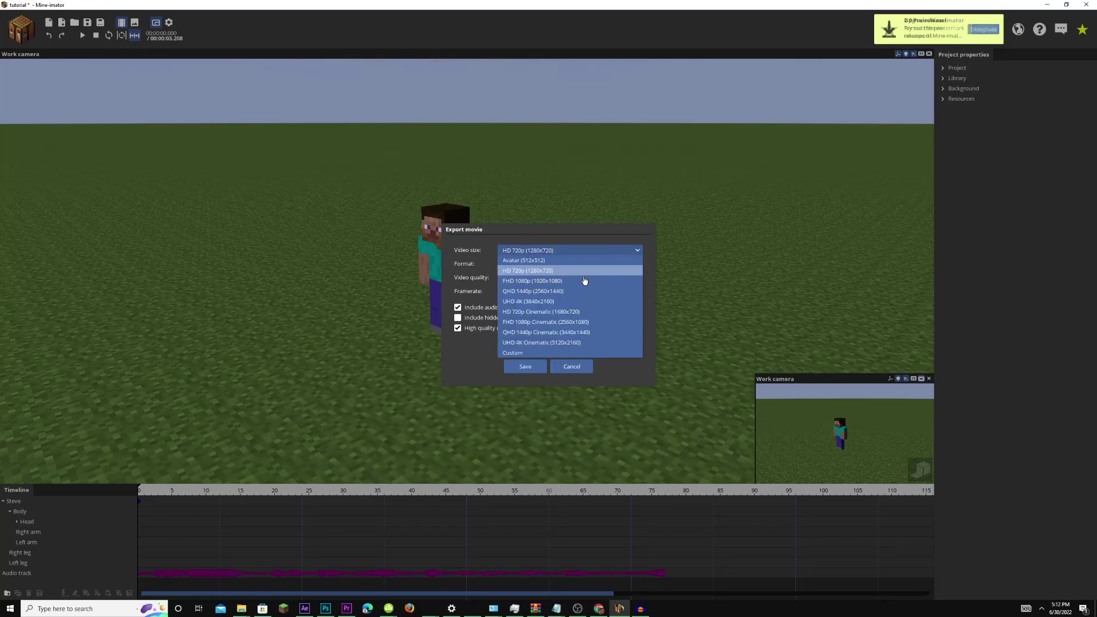
left_click(473, 263)
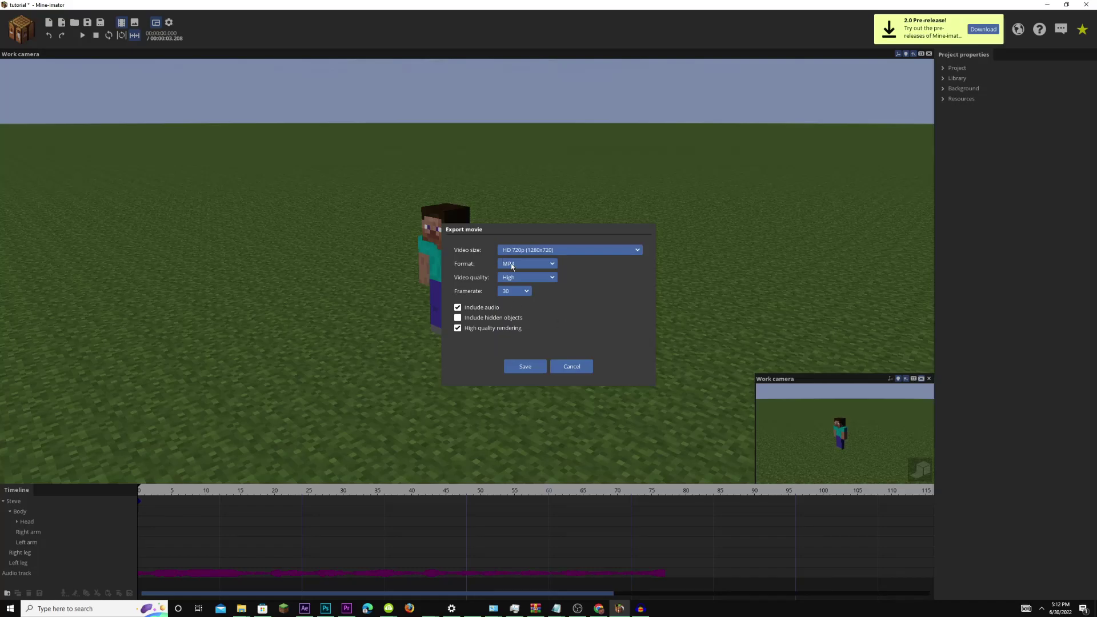
left_click(512, 266)
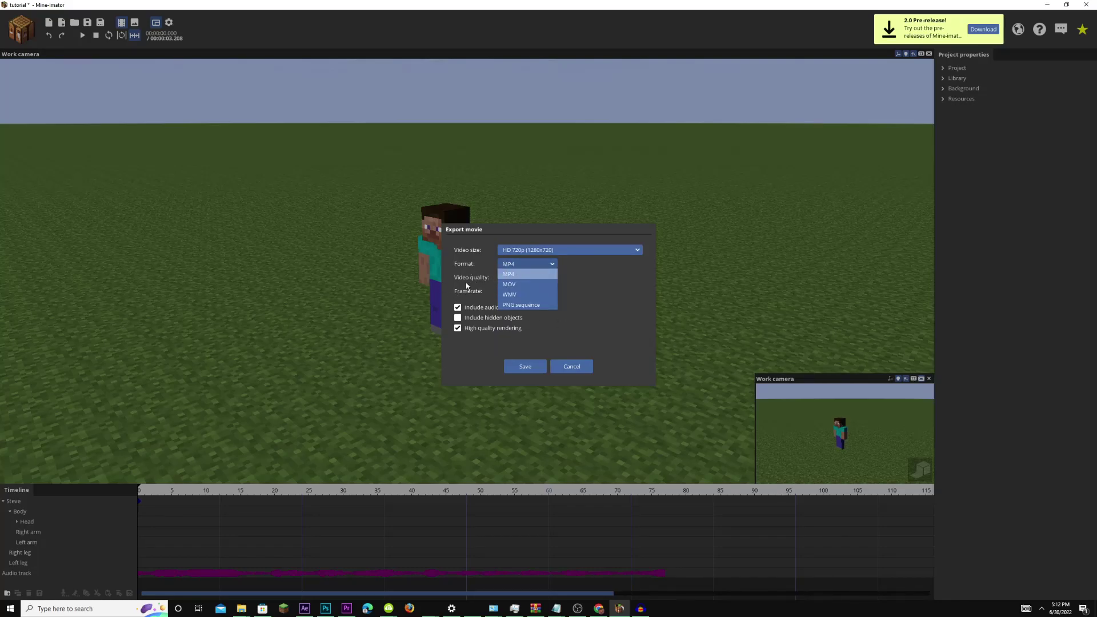
left_click(467, 285)
left_click(529, 279)
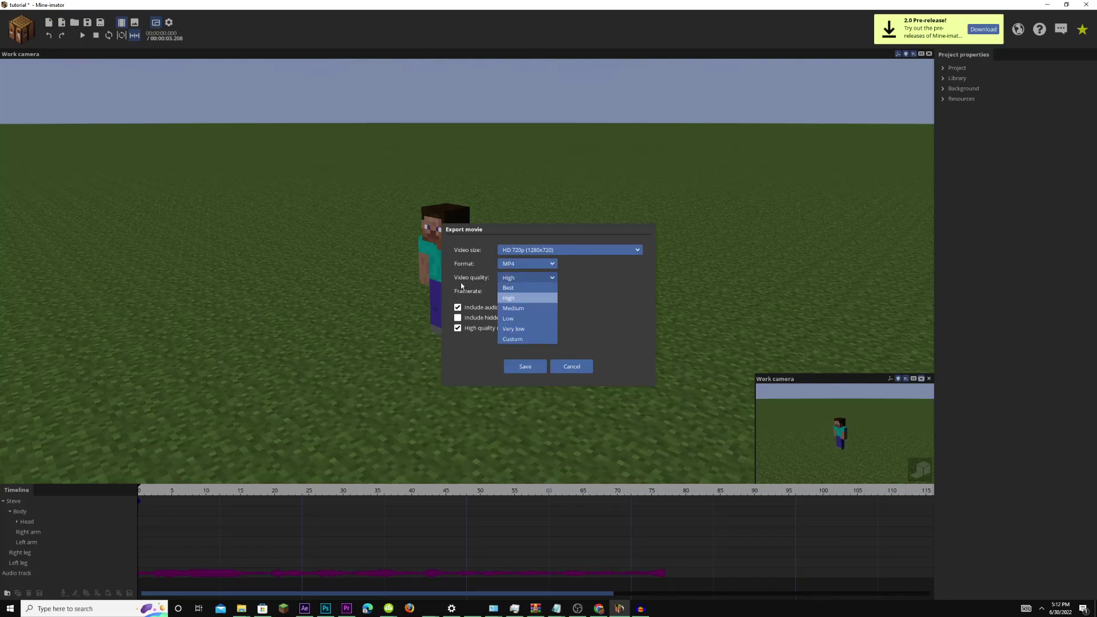
left_click(462, 286)
left_click(507, 291)
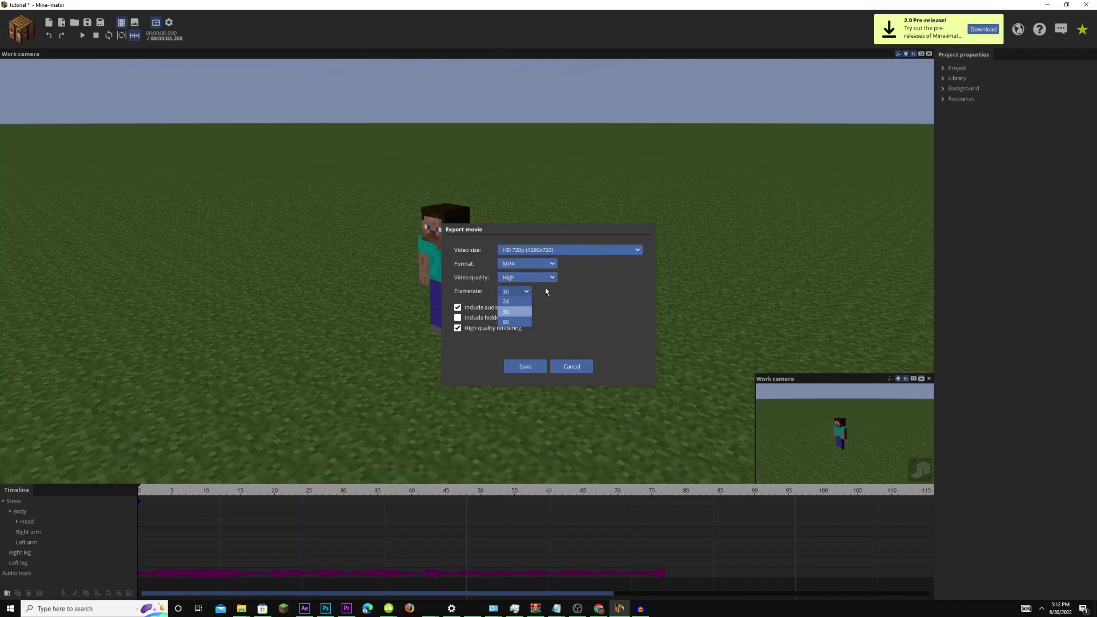
left_click(451, 266)
Browse the SAMSUNG (F:) drive as a save location for the MP4 movie and cancel the export without saving.
left_click(525, 366)
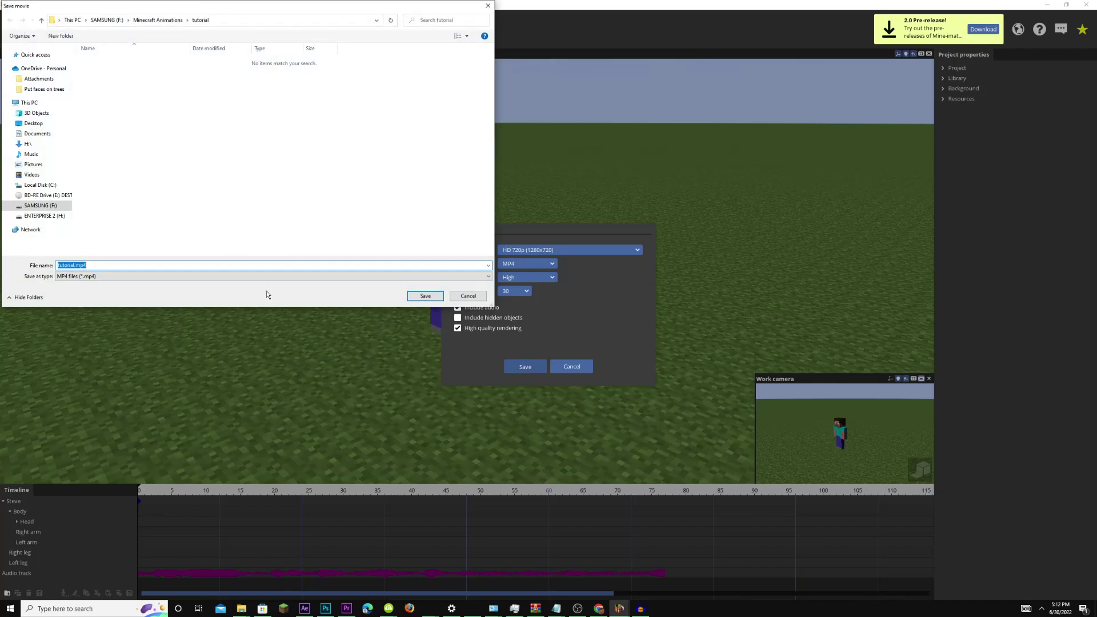
left_click(40, 205)
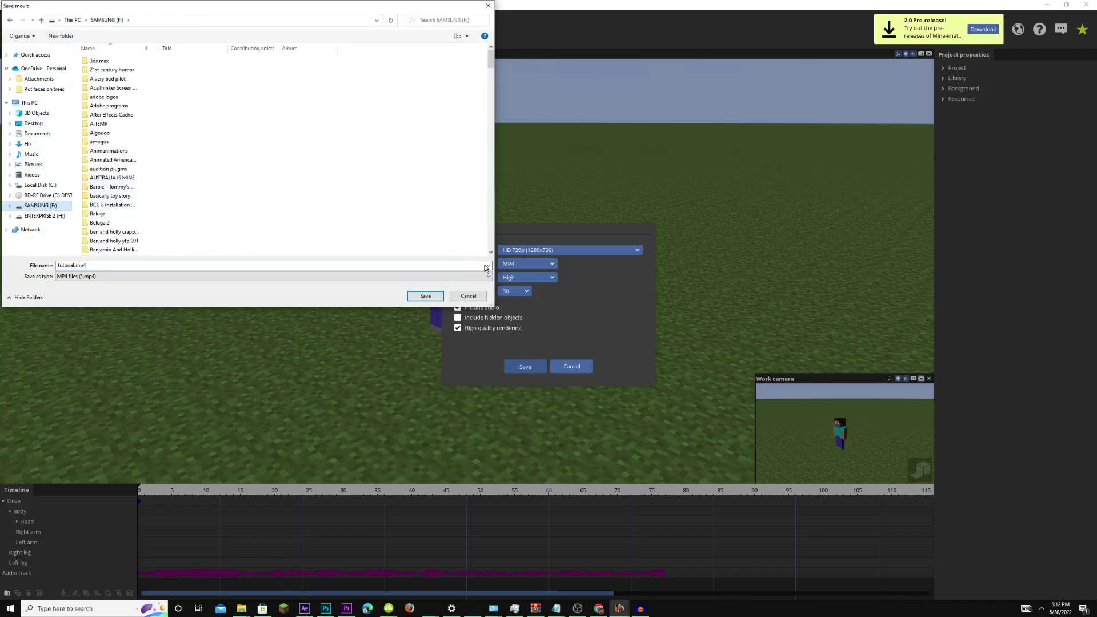
left_click(469, 296)
left_click(572, 366)
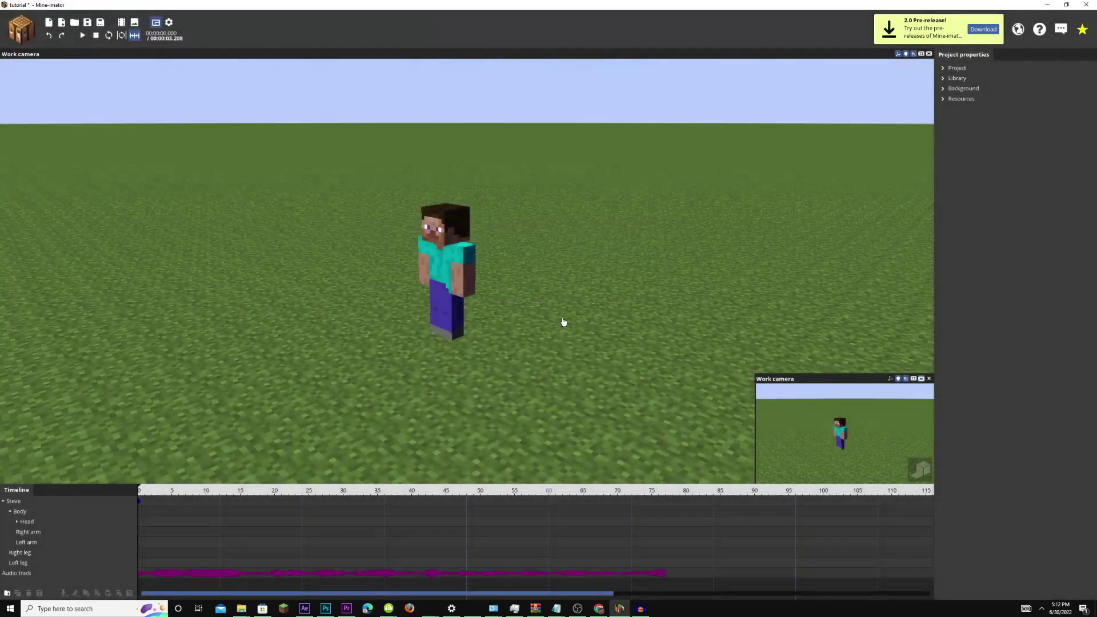
left_click_drag(656, 277, 275, 286)
mouse_move(618, 263)
left_mouse_down()
mouse_move(653, 279)
mouse_move(601, 263)
left_mouse_up()
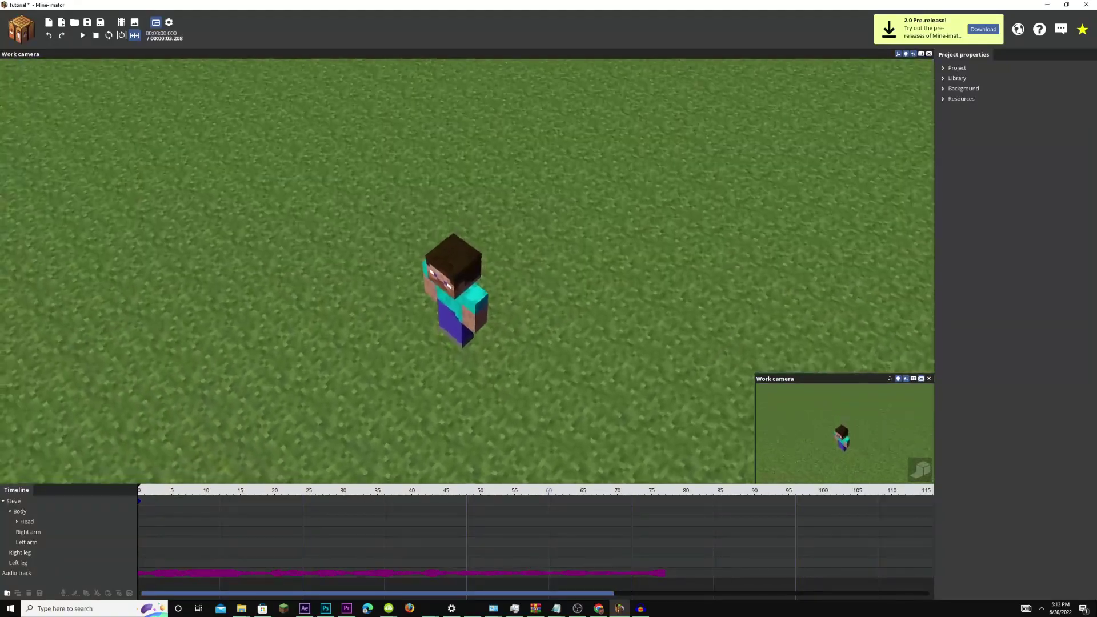
left_click_drag(467, 272, 460, 226)
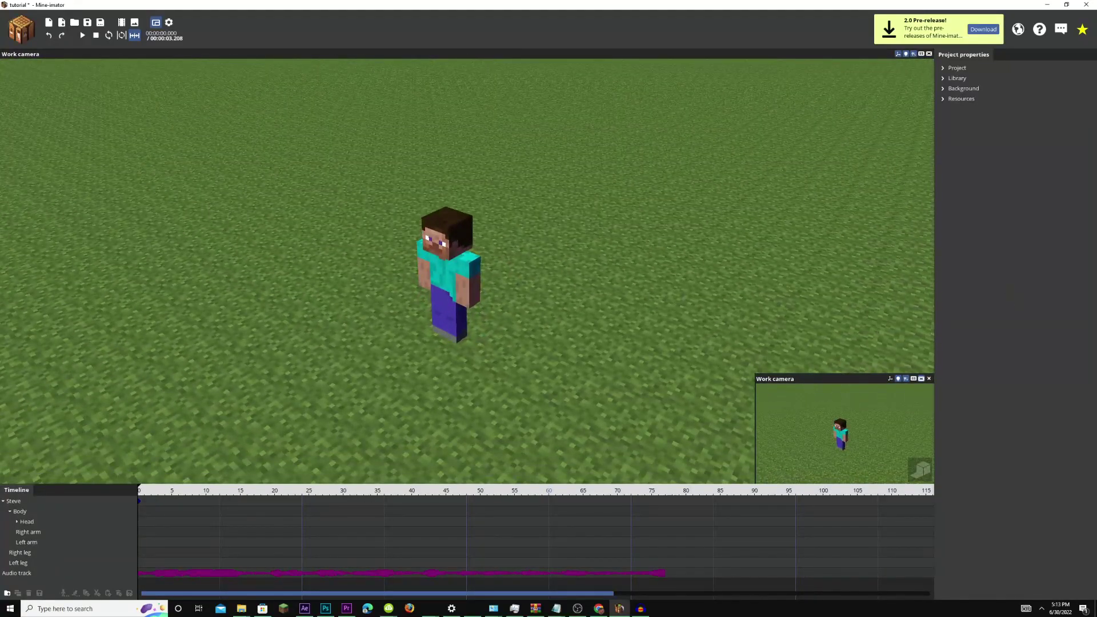